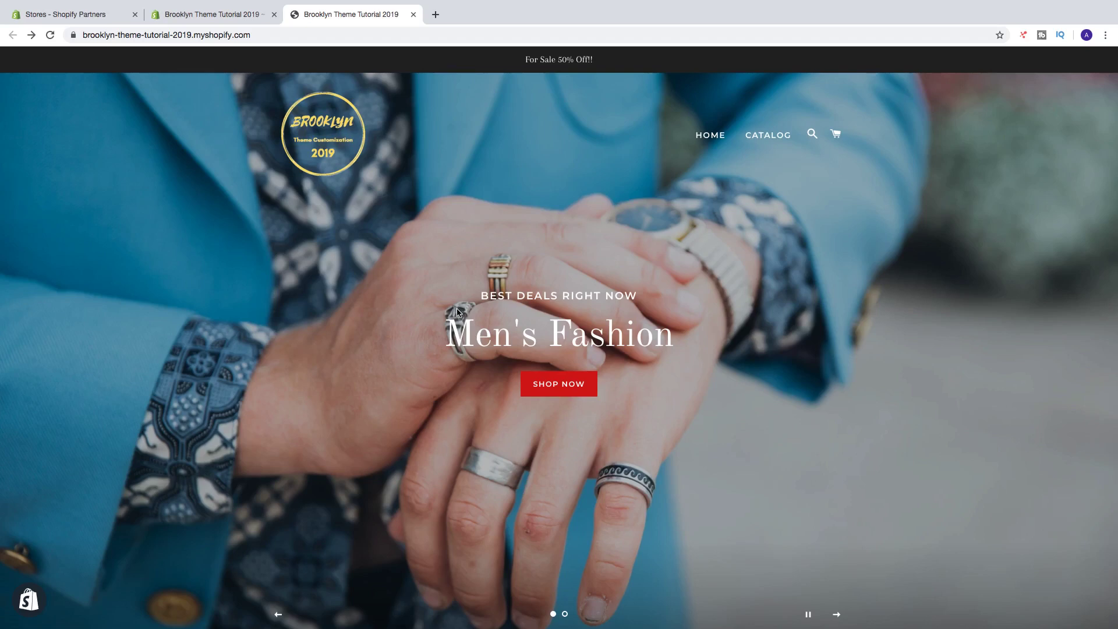
Switch to the store admin and start creating a new product collection
click(212, 16)
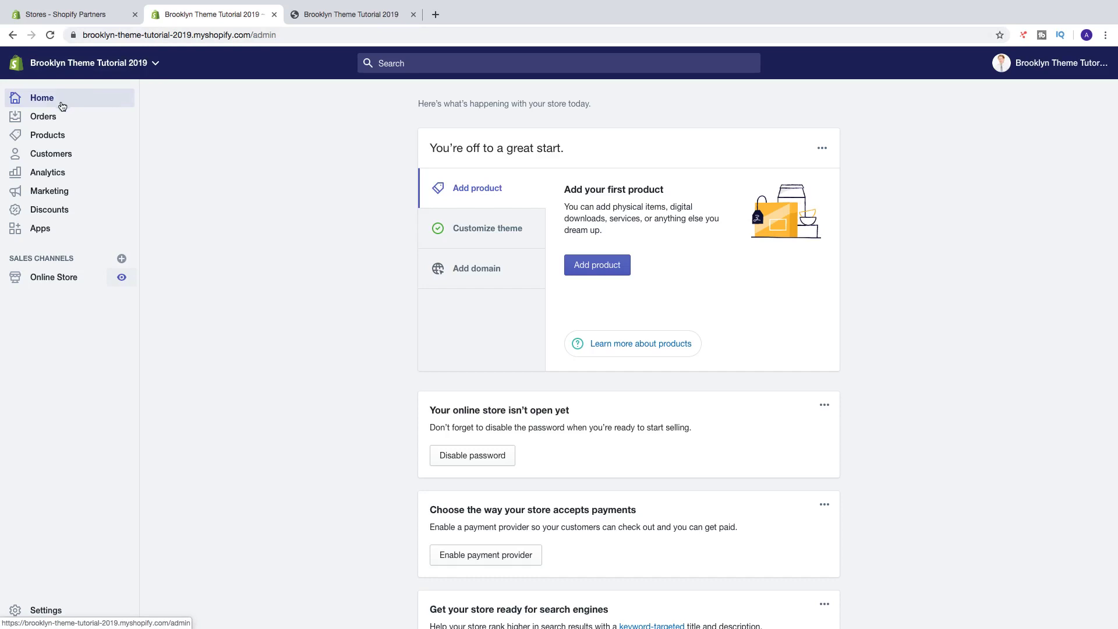
click(49, 137)
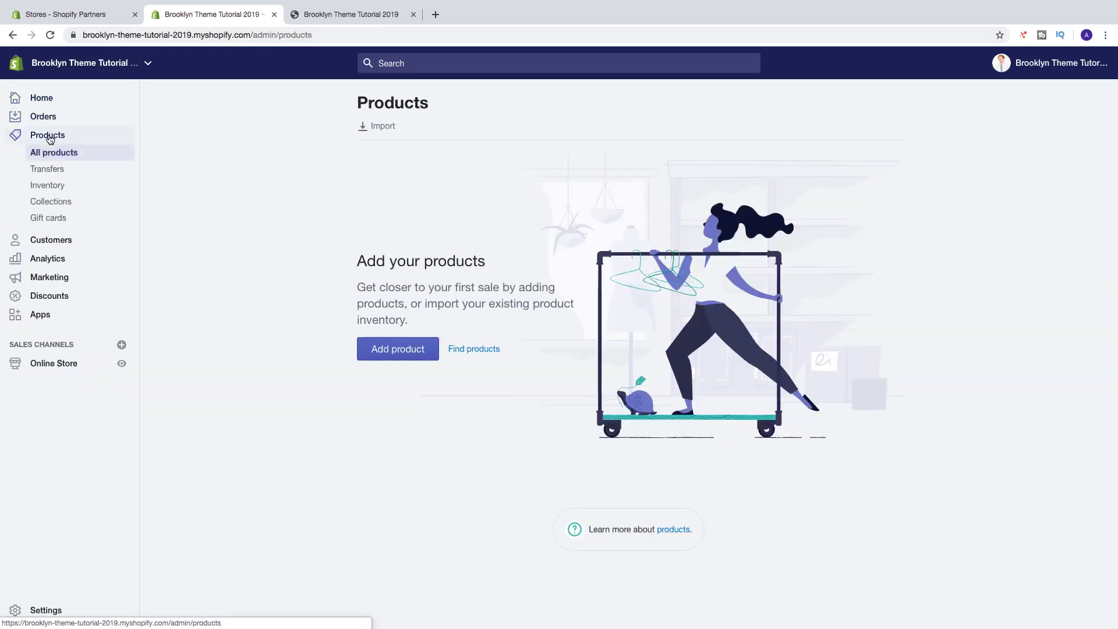
click(51, 204)
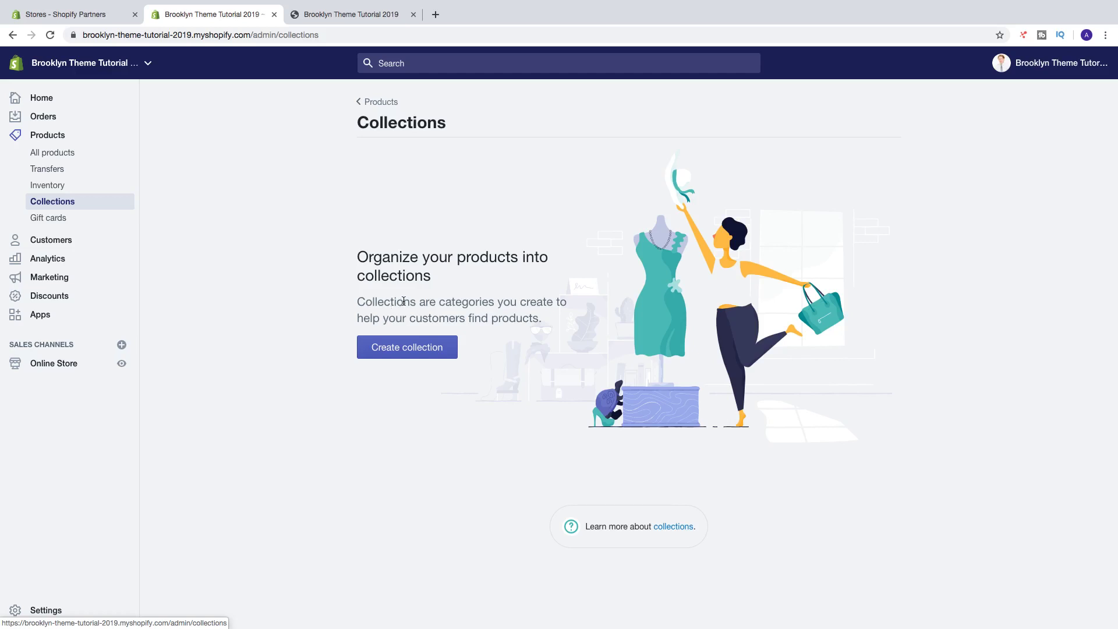
click(391, 346)
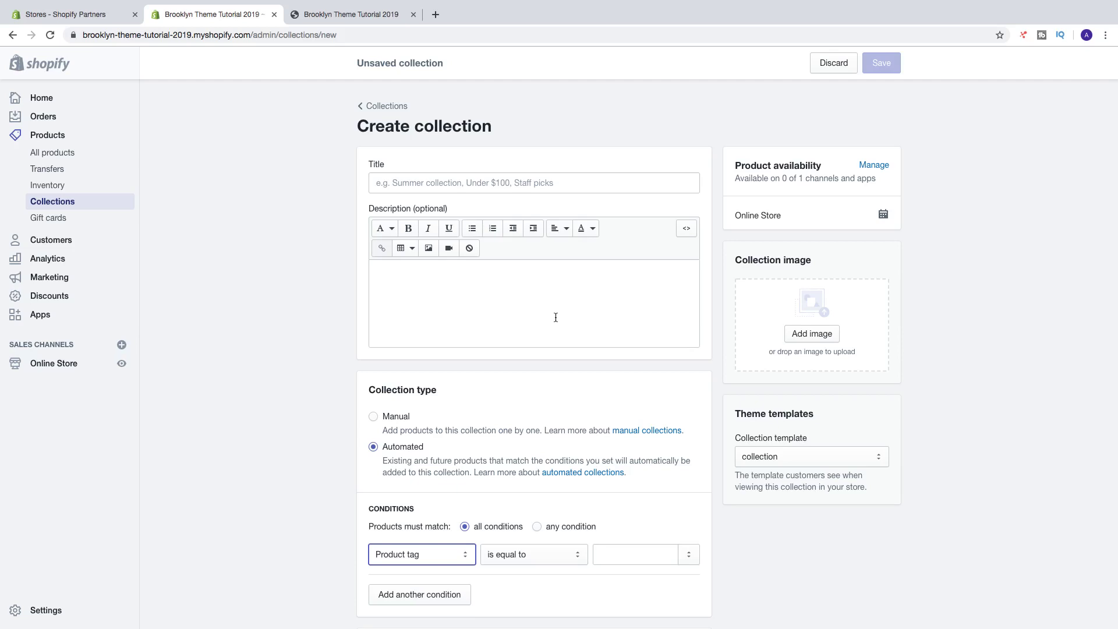
Title the new collection "Men's Shoes"
scroll(414, 315, down, 3)
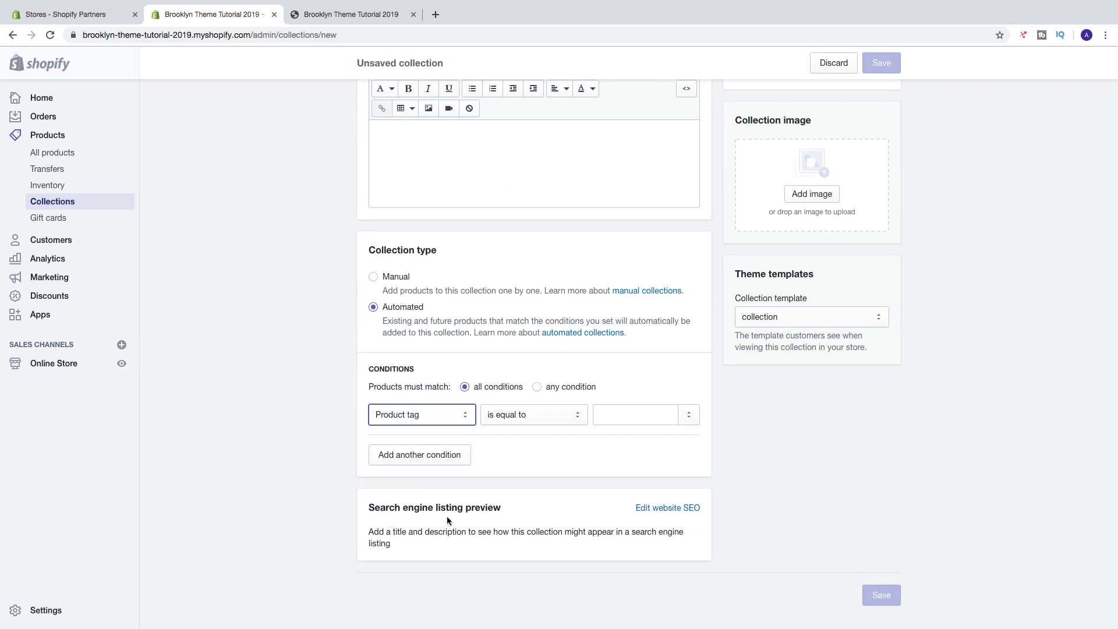
scroll(446, 516, up, 3)
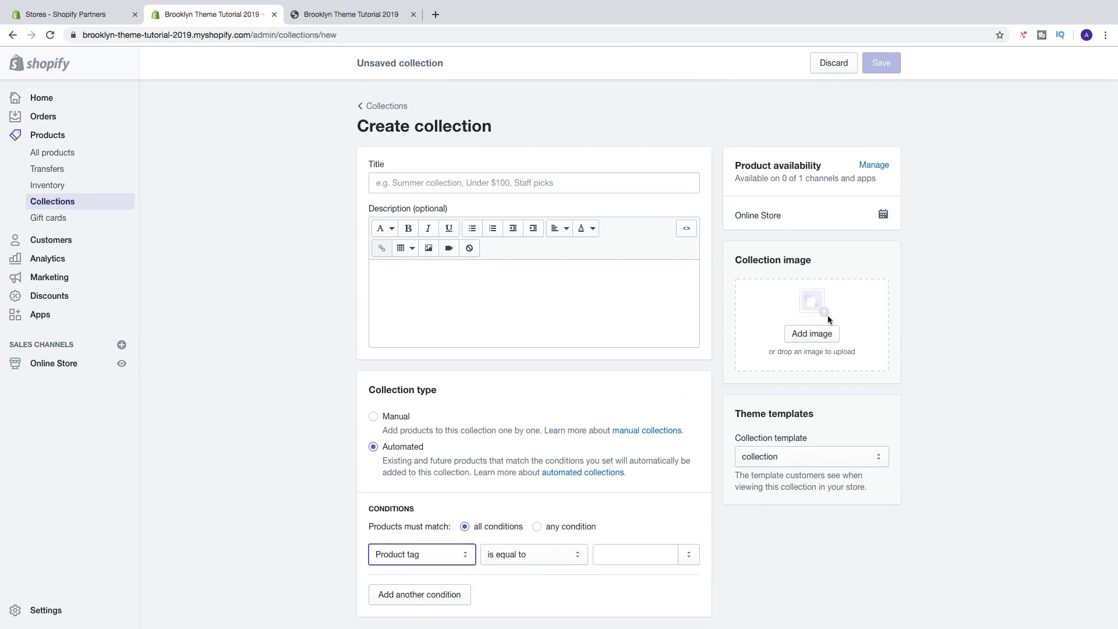
click(407, 184)
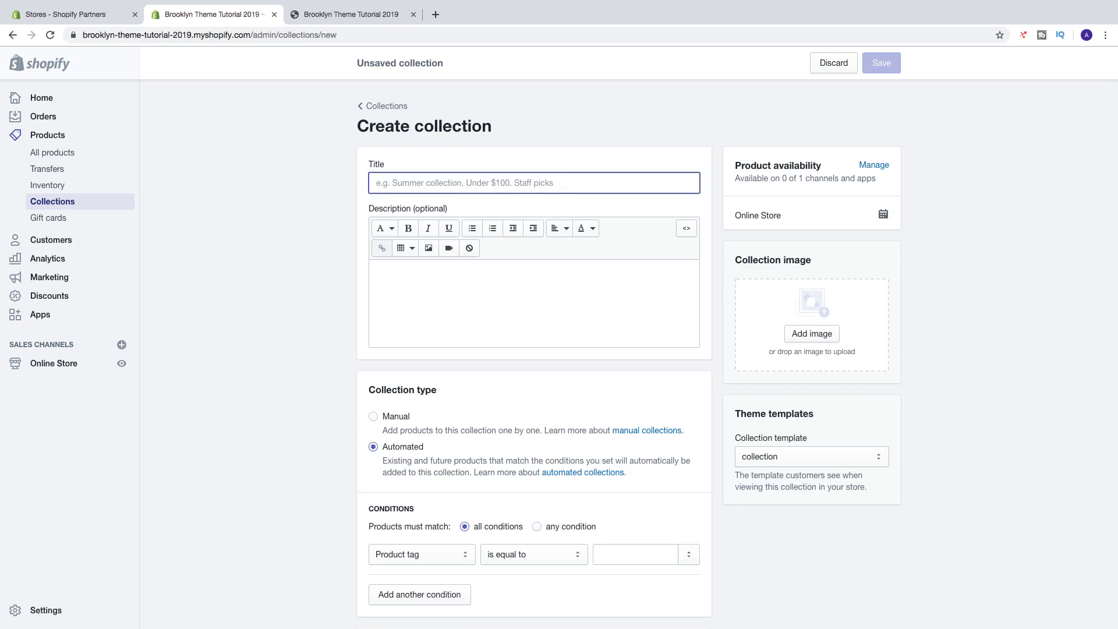
text(Men)
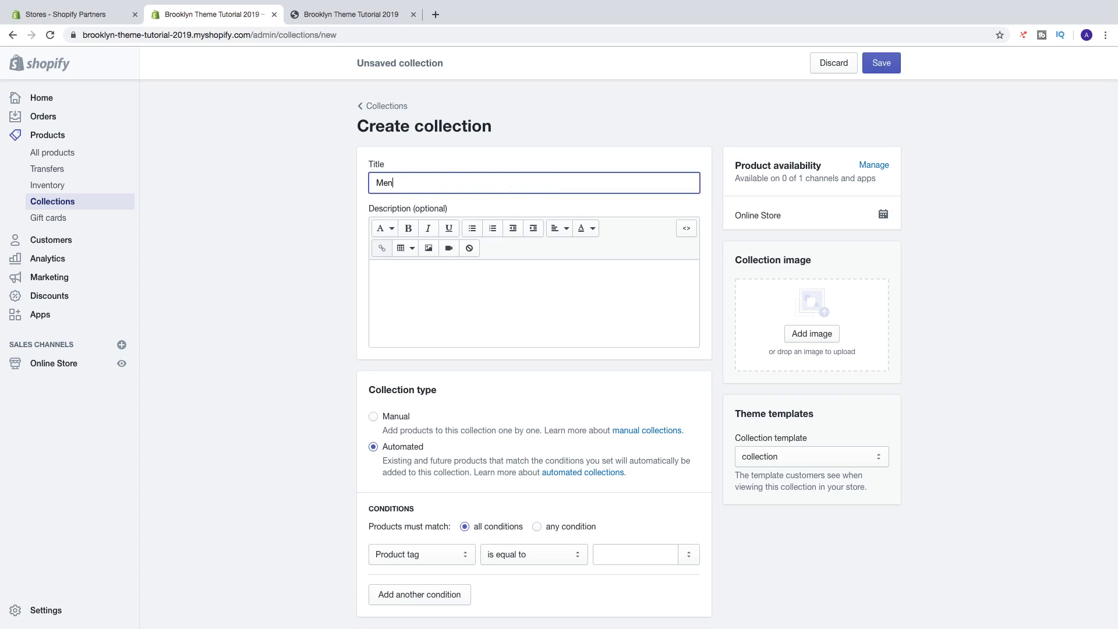
text('s Shoes)
Fill the collection description with two paragraphs of Lorem ipsum placeholder text
scroll(419, 192, down, 1)
scroll(422, 275, down, 1)
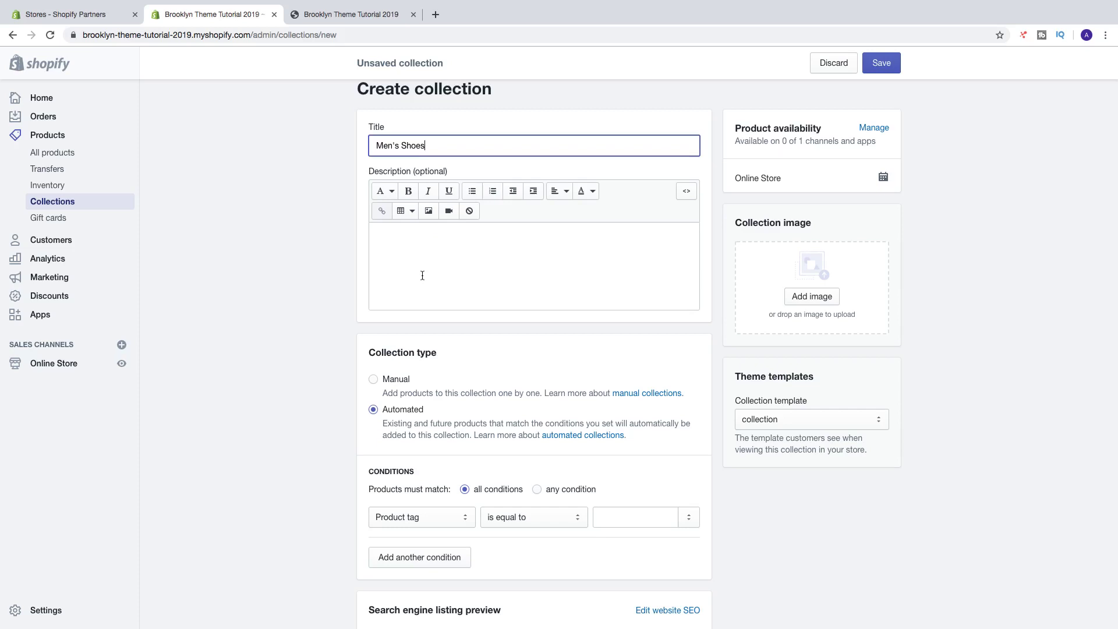
click(441, 257)
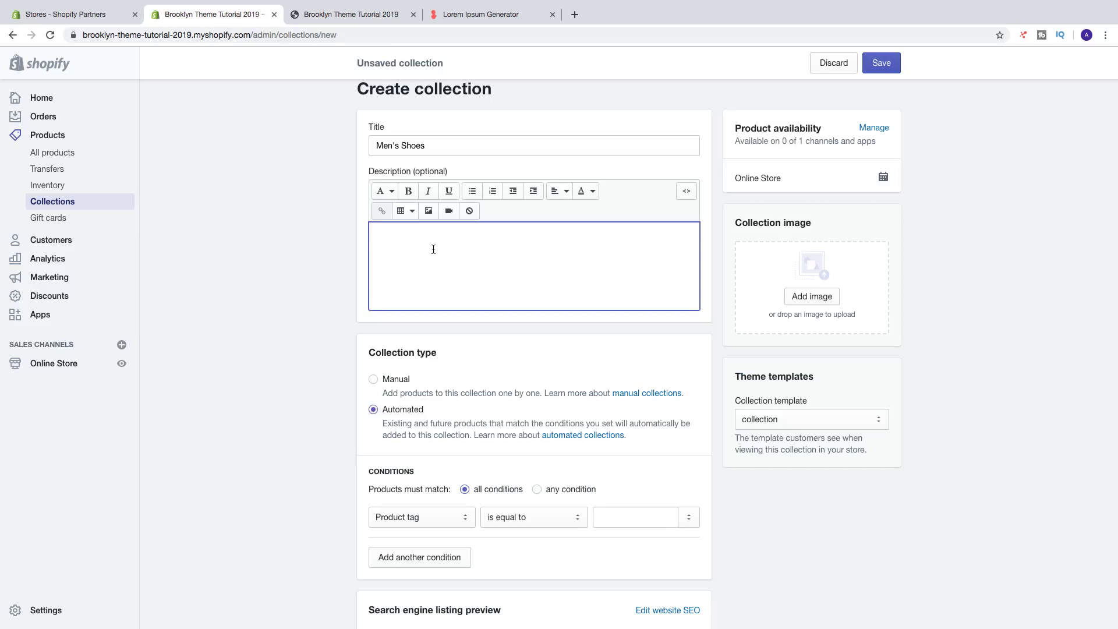
text(Lorem ipsum dolor sit amet, consectetur adipiscing elit, sed do eiusmod tempor incididunt ut labore et dolore magna aliqua. Et sollicitudin ac orci phasellus egestas tellus rutrum. Sem integer vitae justo eget magna fermentum iaculis eu. Mi eget mauris pharetra et ultrices neque ornare. Tortor dignissim convallis aenean et tortor at. Aenean euismod elementum nisi quis. Eu tincidunt tortor aliquam nulla. Bibendum est ultricies integer quis auctor elit sed. Egestas tellus rutrum tellus pellentesque eu. Justo nec ultrices dui sapien eget mi proin sed libero. Turpis egestas maecenas pharetra convallis posuere morbi. Tellus at urna condimentum mattis pellentesque id nibh. Ut tristique et egestas quis. Felis bibendum ut tristique et egestas quis ipsum. Tincidunt augue interdum velit euismod in pellentesque massa. In iaculis nunc sed augue lacus viverra vitae. Facilisis mauris sit amet massa vitae tortor.  Eget nunc lobortis mattis aliquam. Non diam phasellus vestibulum lorem sed risus. Nunc lobortis mattis aliquam faucibus purus in massa tempor. Nunc pulvinar sapien et ligula ullamcorper malesuada proin. Cursus turpis massa tincidunt dui ut ornare lectus sit amet. Tempus egestas sed sed risus. Amet massa vitae tortor condimentum lacinia quis vel eros donec. Lacinia quis vel eros donec ac odio tempor orci. Orci dapibus ultrices in iaculis nunc sed augue. Vitae justo eget magna fermentum iaculis eu. Faucibus ornare suspendisse sed nisi. Turpis egestas maecenas pharetra convallis posuere morbi leo urna molestie. Integer eget aliquet nibh praesent tristique magna sit amet purus.)
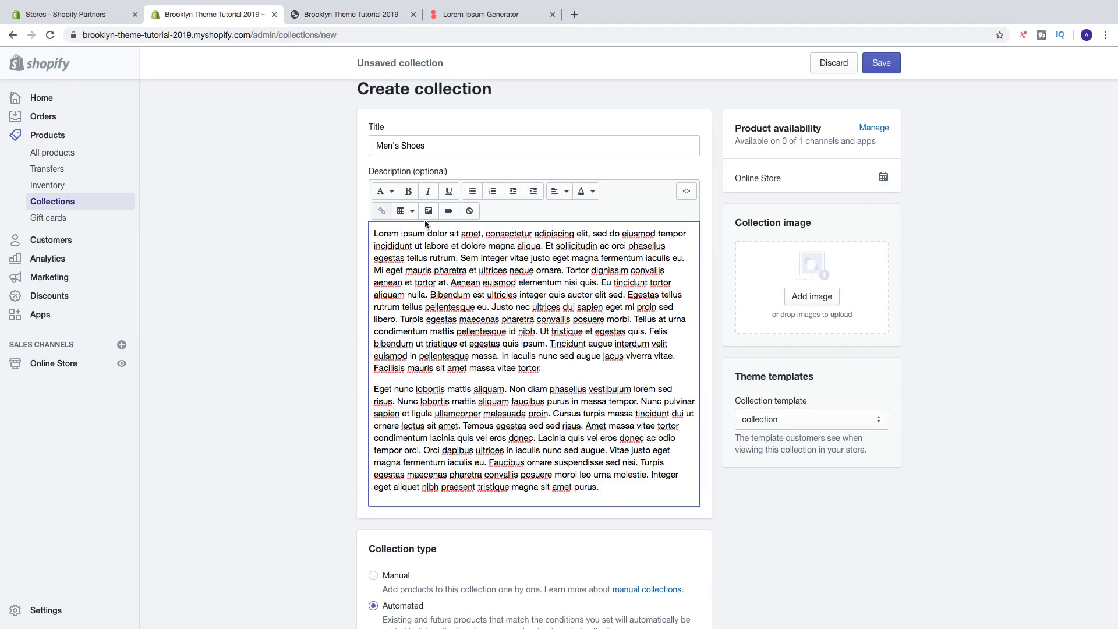
click(390, 198)
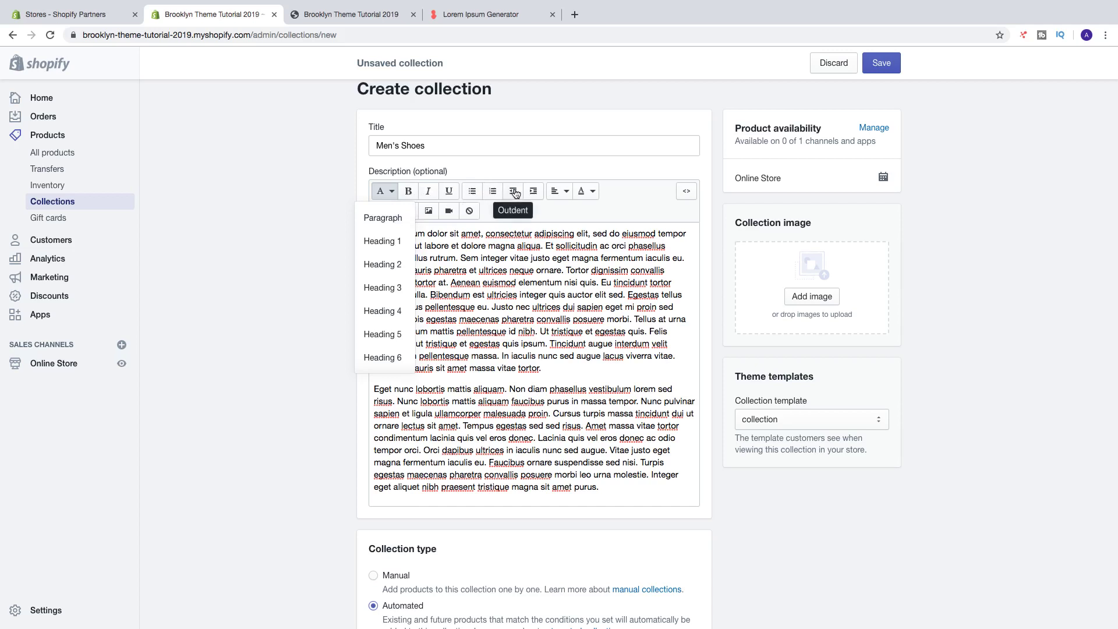
click(560, 193)
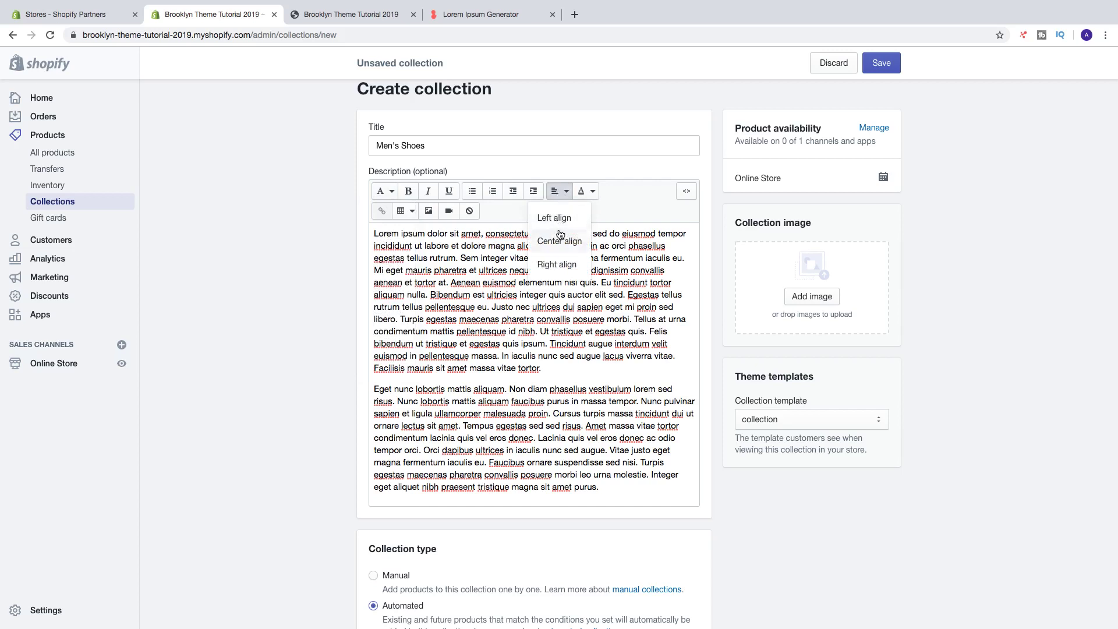
click(593, 193)
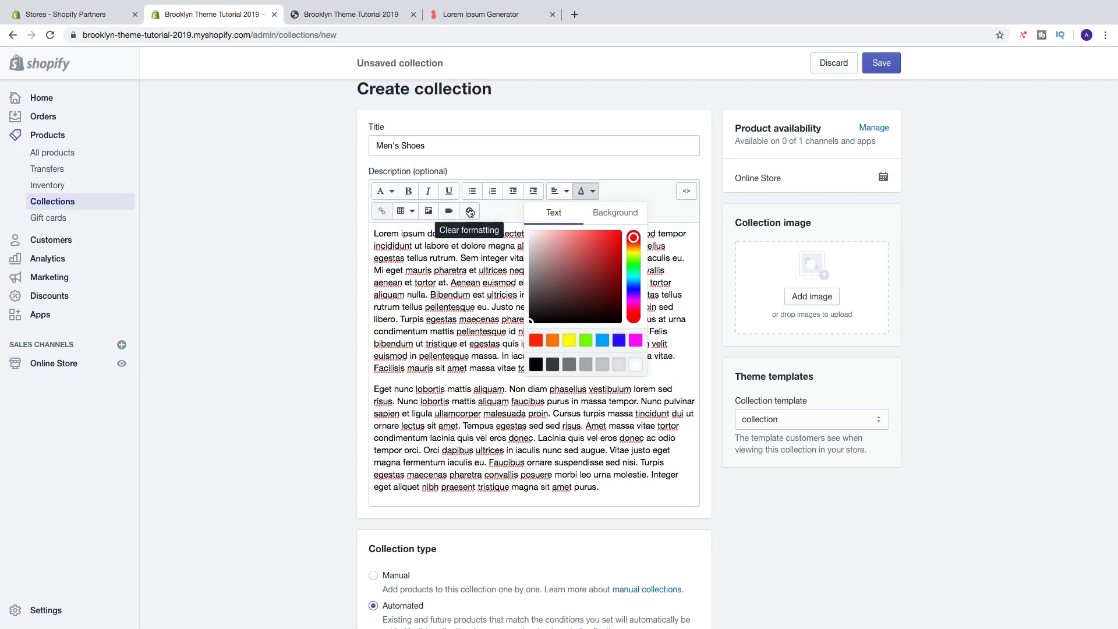
click(314, 211)
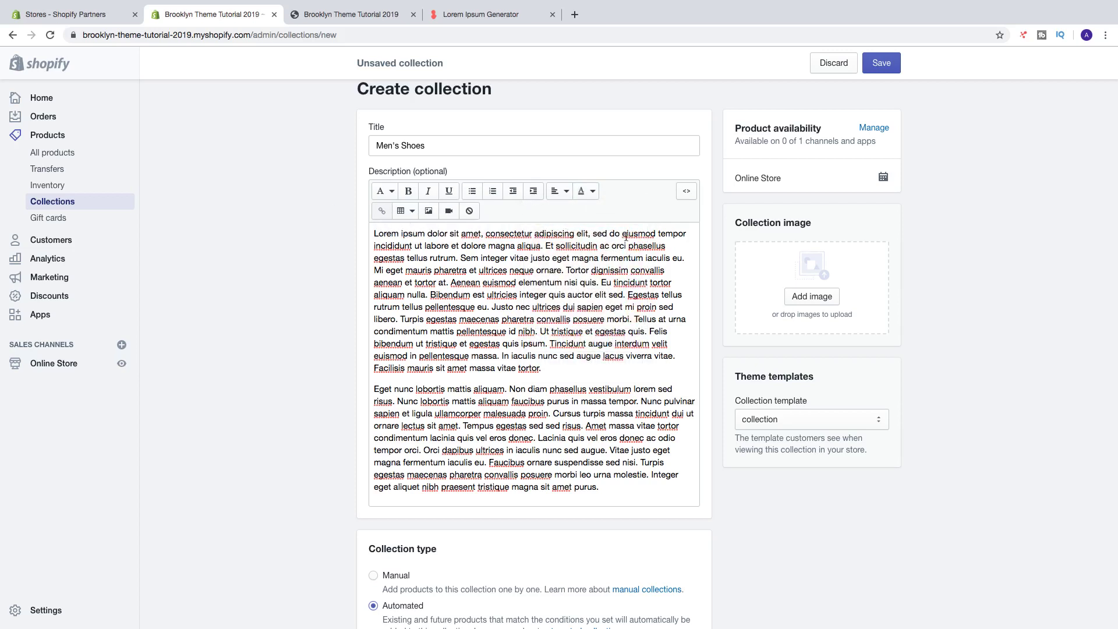
Separate "Lorem ipsum dolor sit amet, consectetur adipiscing elit" from the description text with a blank line and format it as Heading 1
click(594, 235)
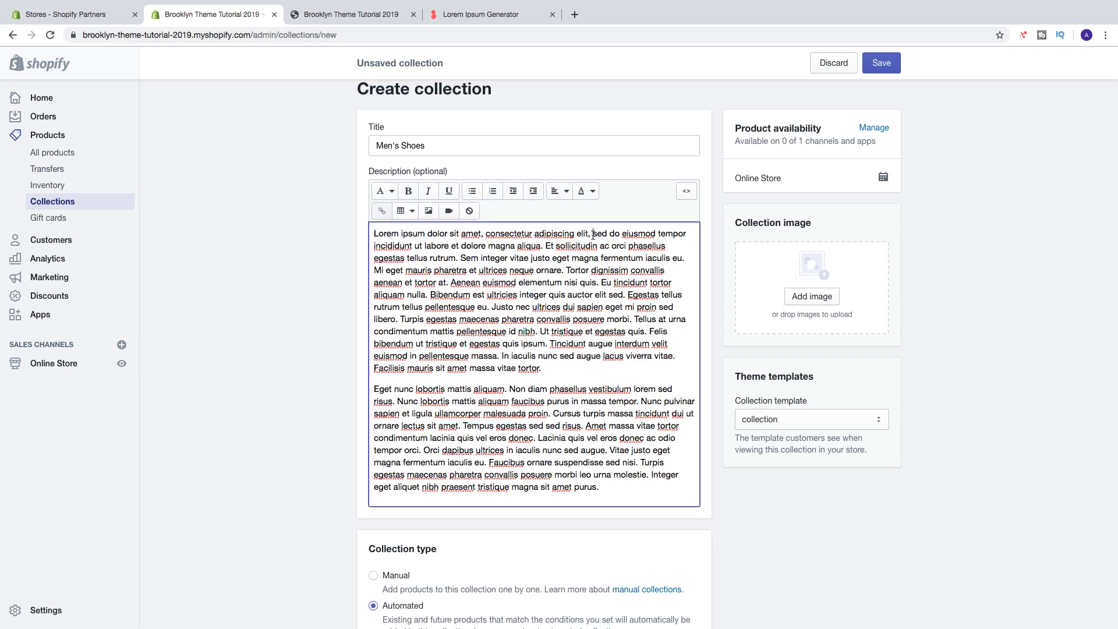
key(Return)
key(Return)
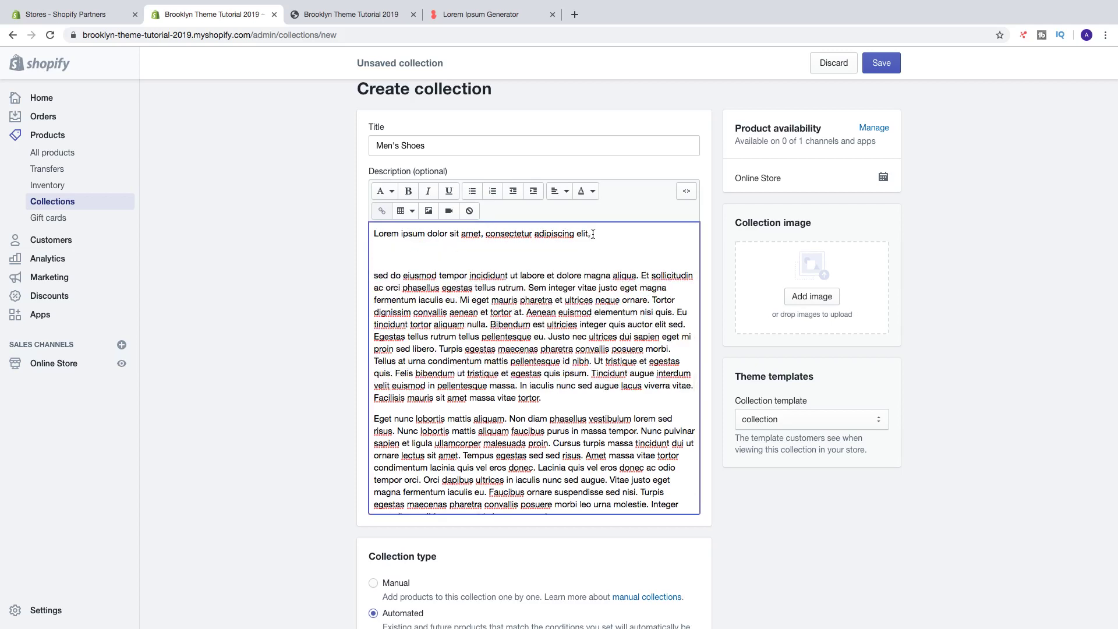
drag(588, 233, 374, 233)
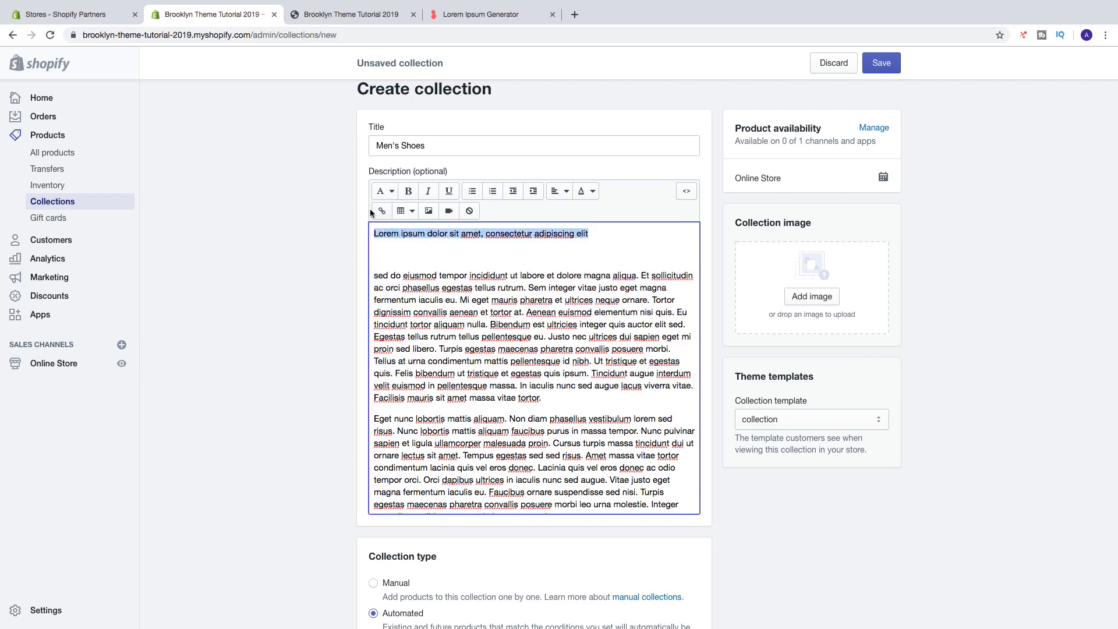
click(388, 194)
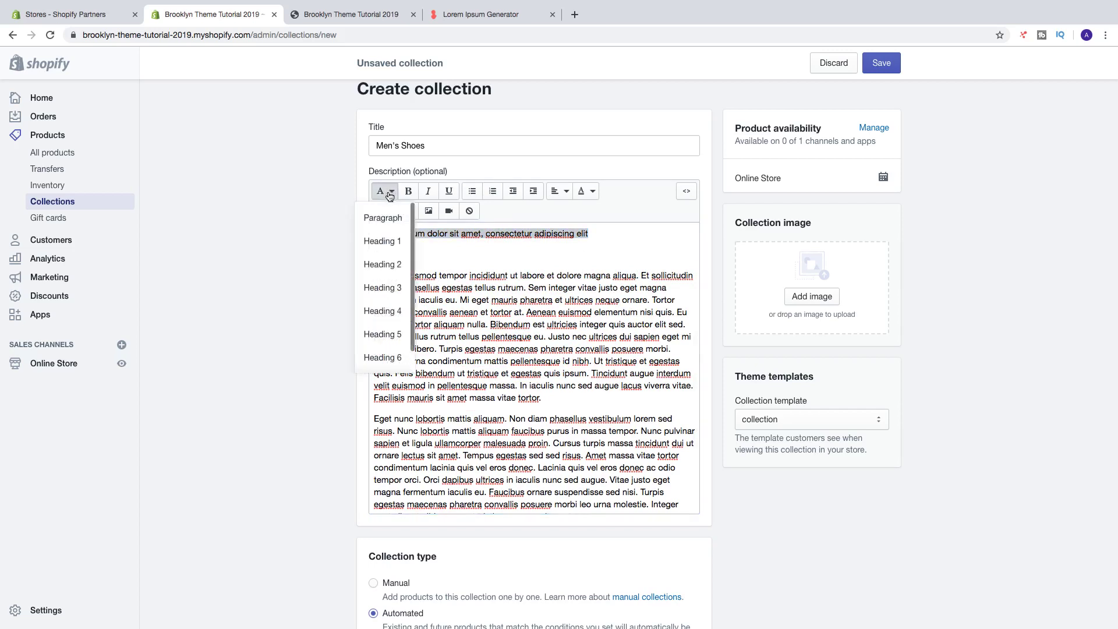
click(382, 240)
click(527, 299)
Capitalize the first word of the description paragraph below the heading so it reads "Sed"
scroll(506, 307, down, 1)
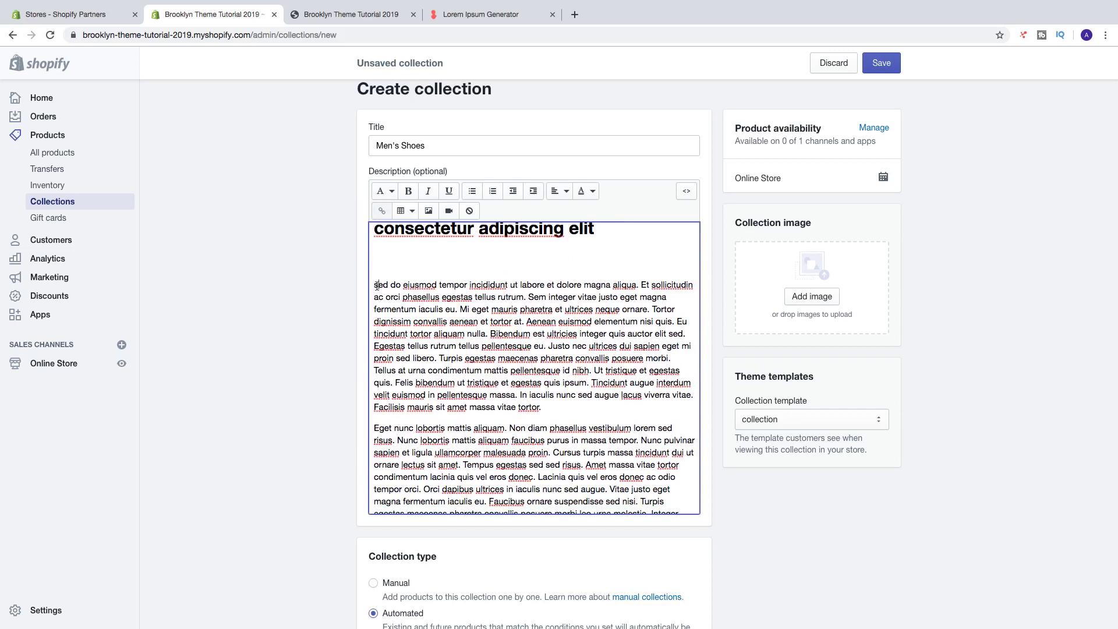
click(379, 284)
key(BackSpace)
text(S)
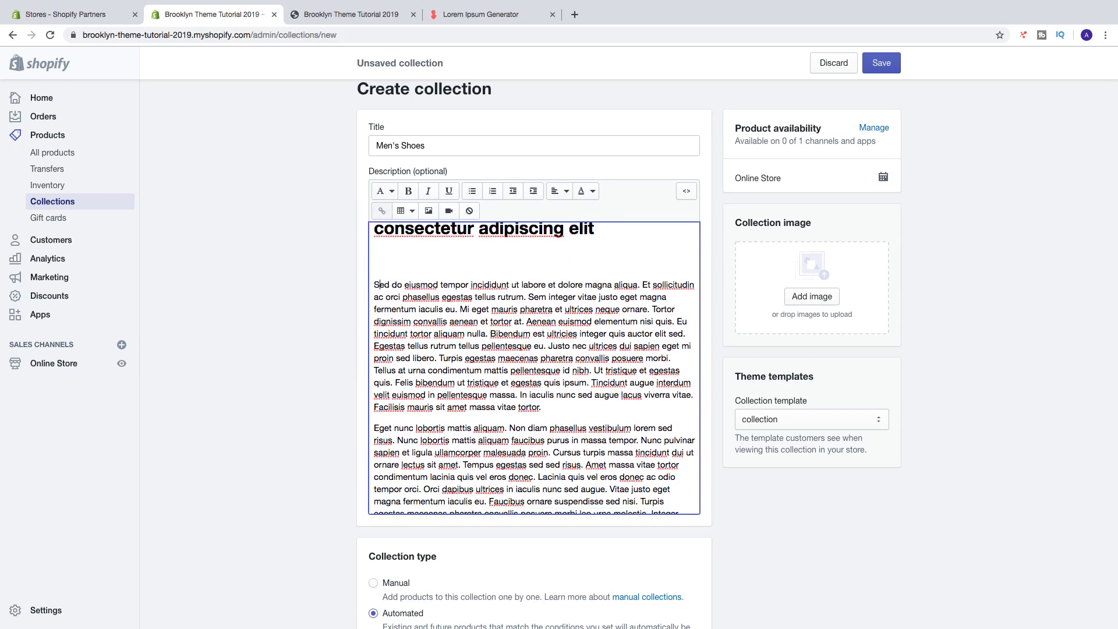
Make "incididunt ut labore" bold and "Sem integer vitae justo" italic in the description's first paragraph
drag(470, 285, 546, 286)
click(408, 191)
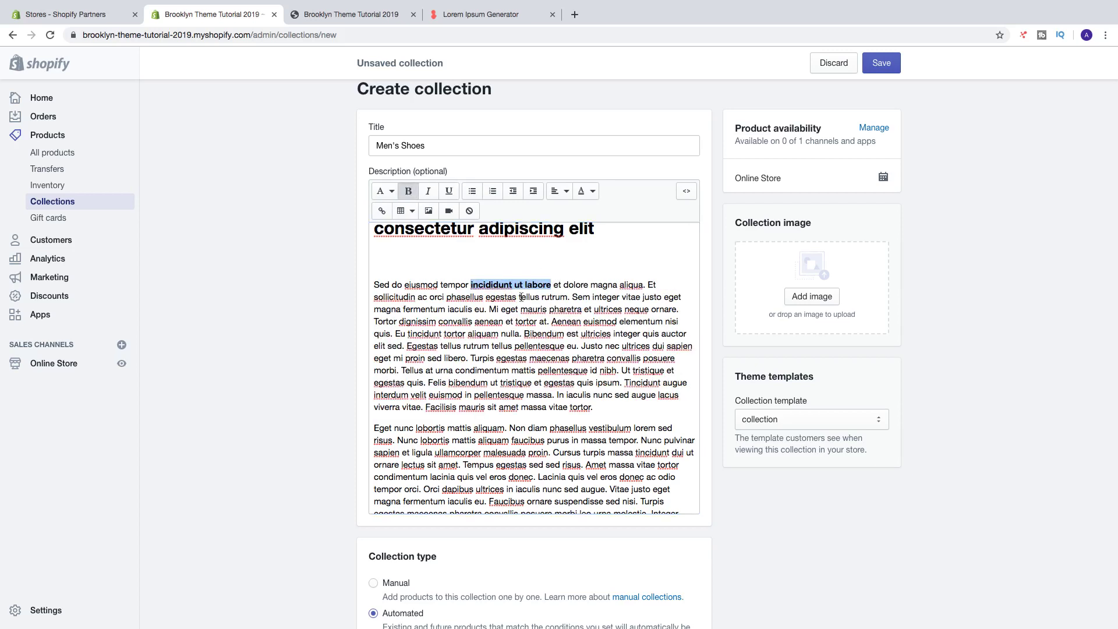
drag(573, 298, 662, 297)
click(428, 191)
Underline "convallis aenean et tortor at" in the description's first paragraph
drag(438, 321, 546, 323)
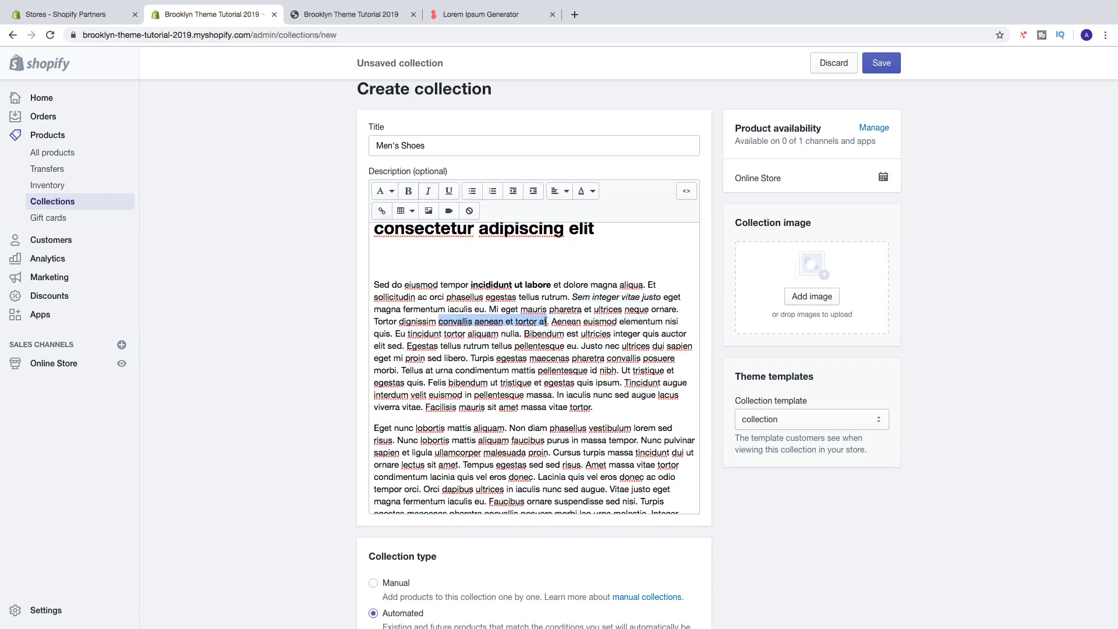
click(448, 191)
click(538, 370)
scroll(538, 371, up, 1)
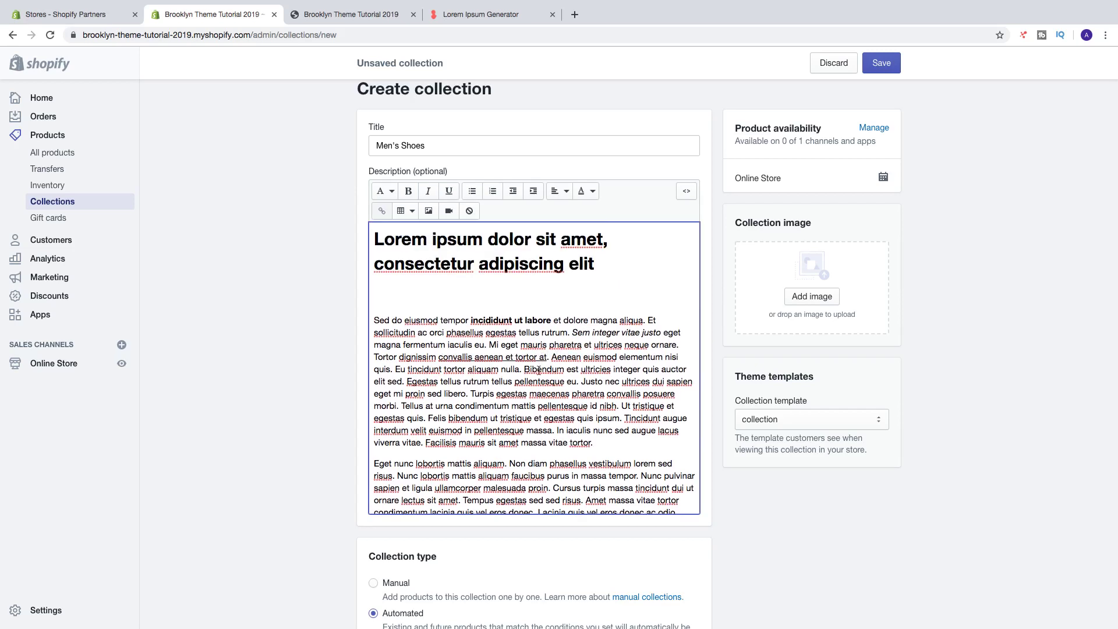
scroll(539, 370, down, 1)
scroll(543, 373, up, 1)
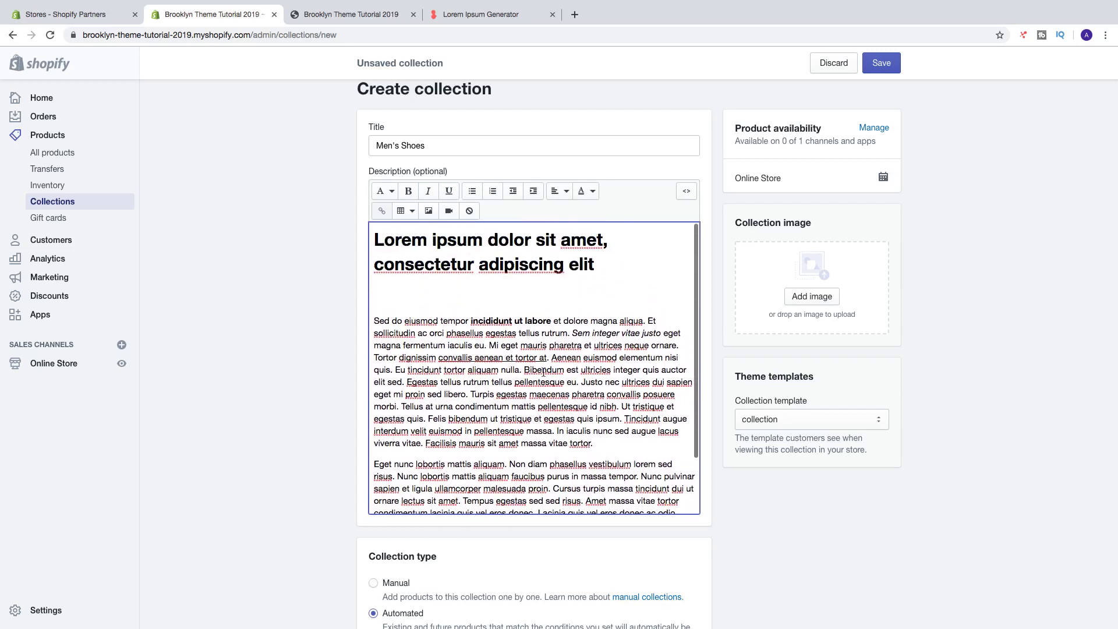
Begin a new paragraph at "Turpis egestas" and turn it into a bulleted list
click(471, 394)
key(Return)
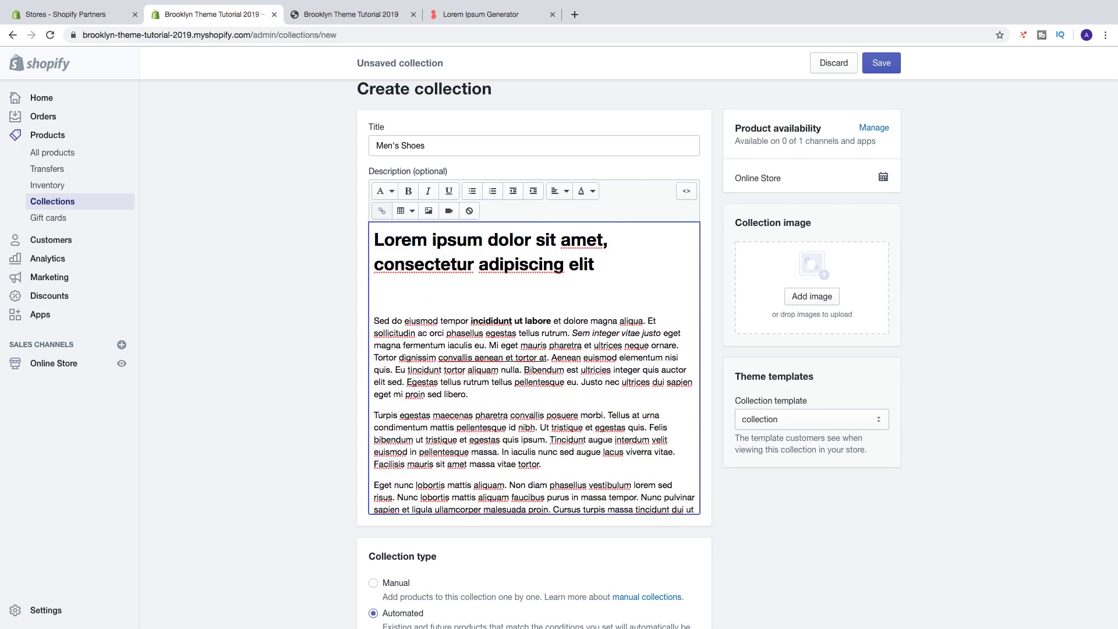
click(471, 191)
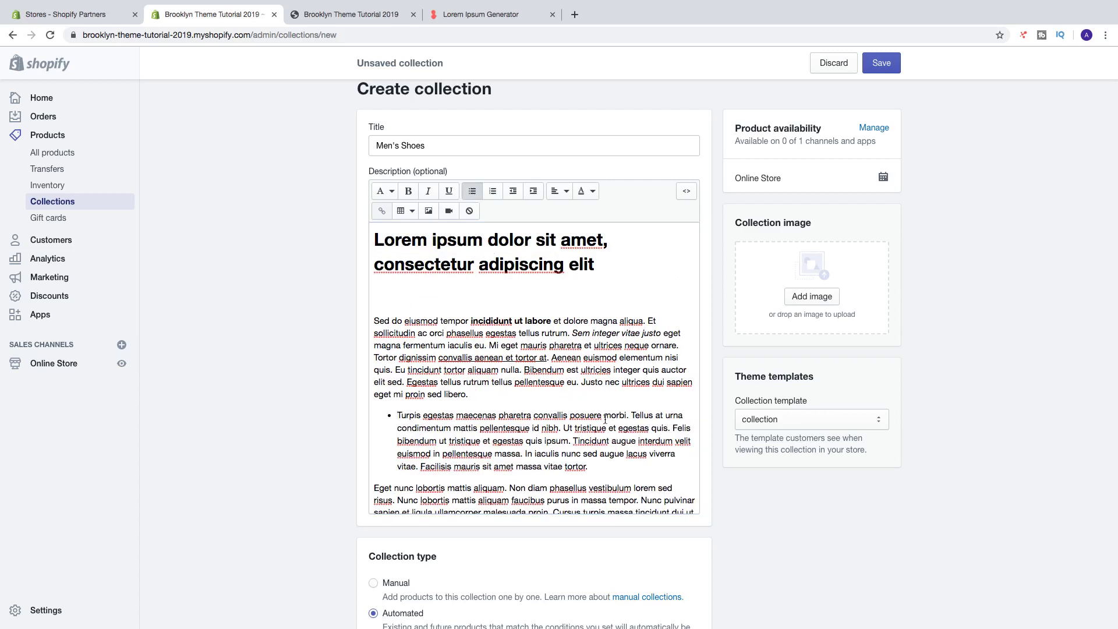
Split the bulleted text into separate items before "Tellus at urna", "Ut tristique" and "egestas quis ipsum"
click(631, 415)
key(Return)
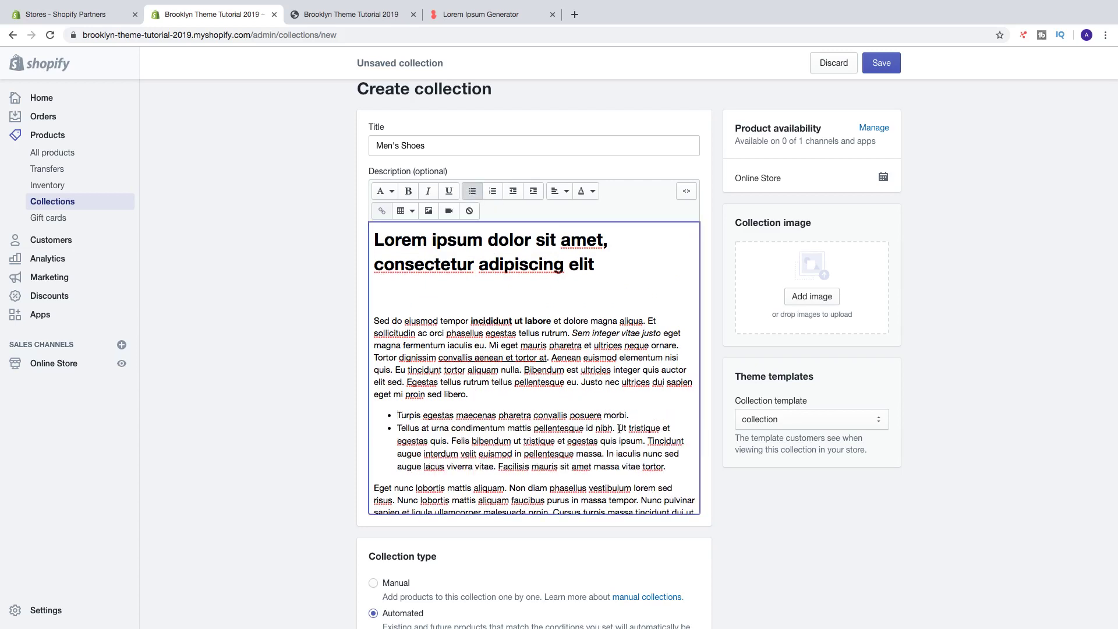
click(618, 429)
key(Return)
click(619, 441)
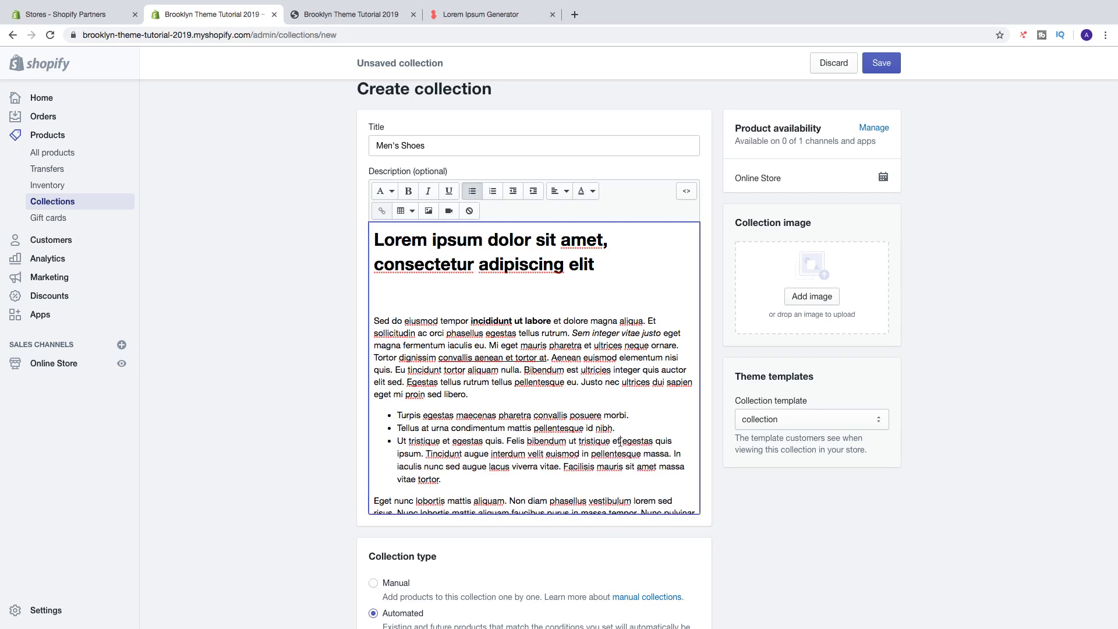
key(Return)
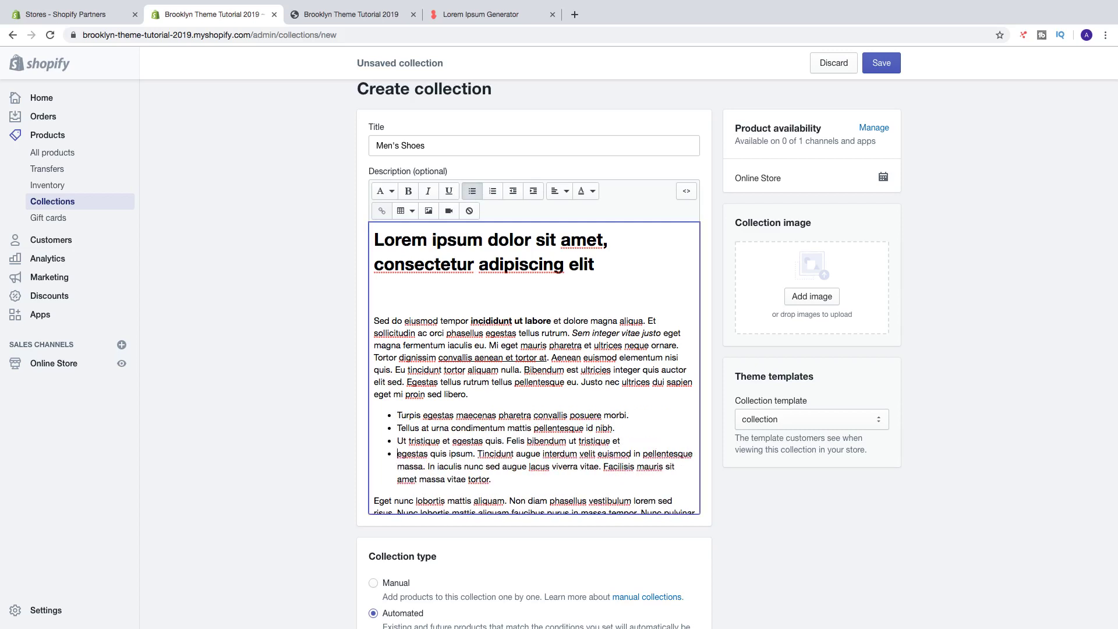
Convert the last bullet, "egestas quis ipsum", into a numbered list with further items starting at "in pellentesque" and "viverra vitae"
click(471, 191)
scroll(488, 418, down, 2)
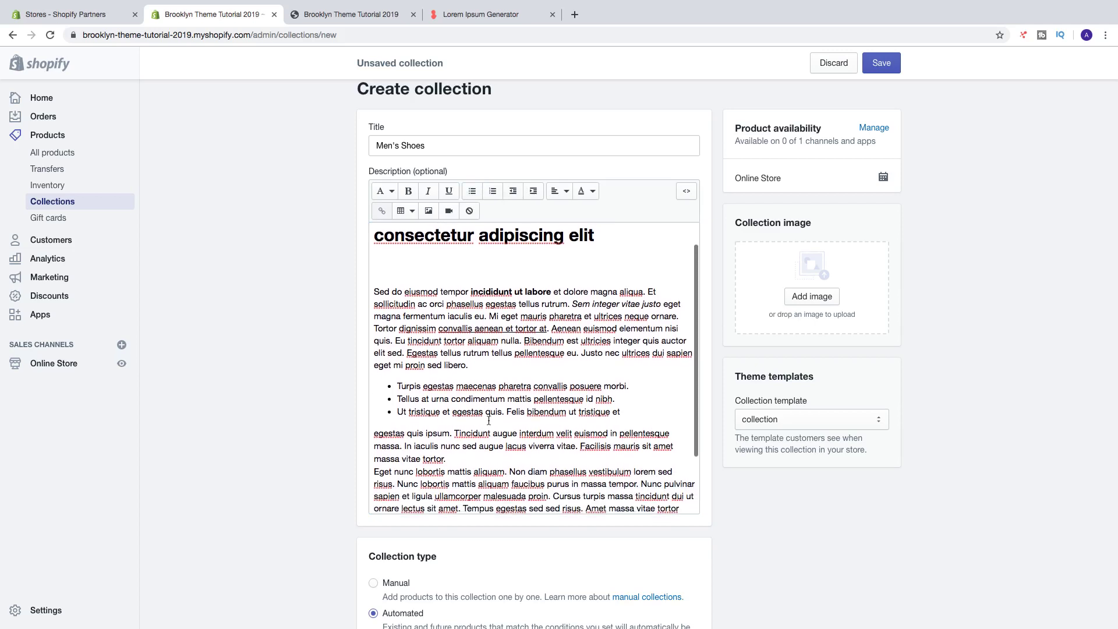
click(491, 192)
click(634, 420)
key(Return)
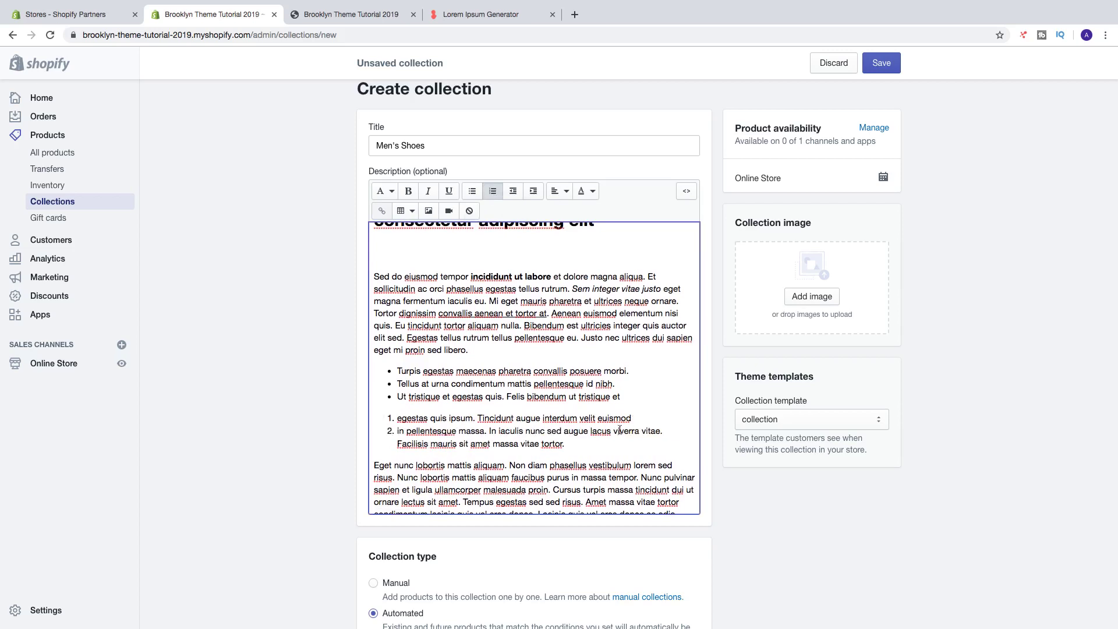
click(613, 431)
key(Return)
Indent the final description paragraph, starting "Eget nunc", and outdent it back to the margin
scroll(534, 367, down, 3)
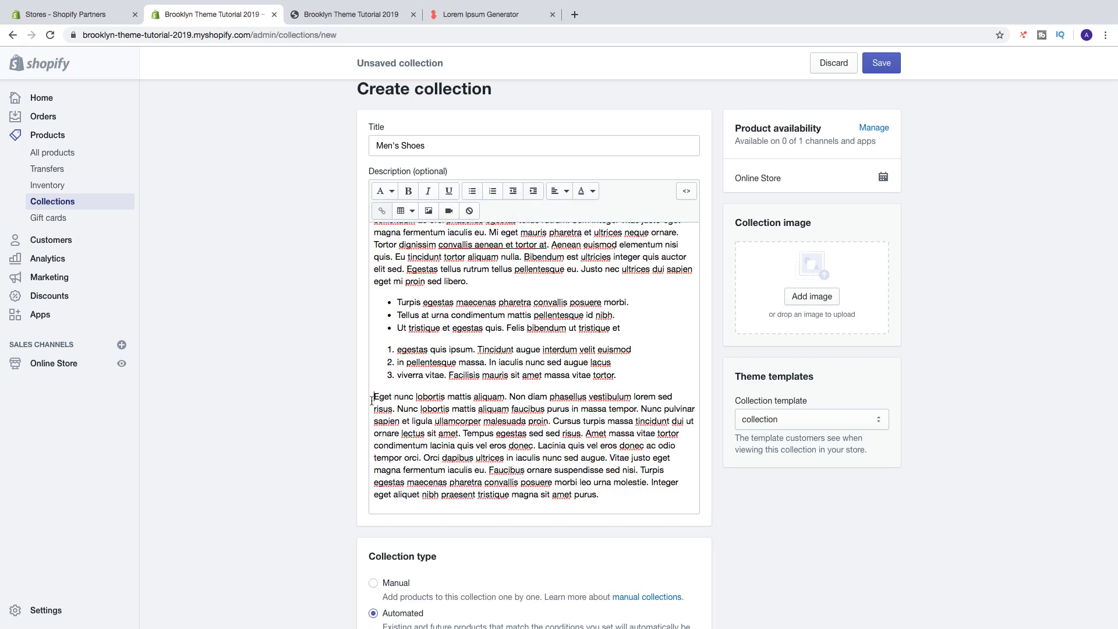
click(537, 194)
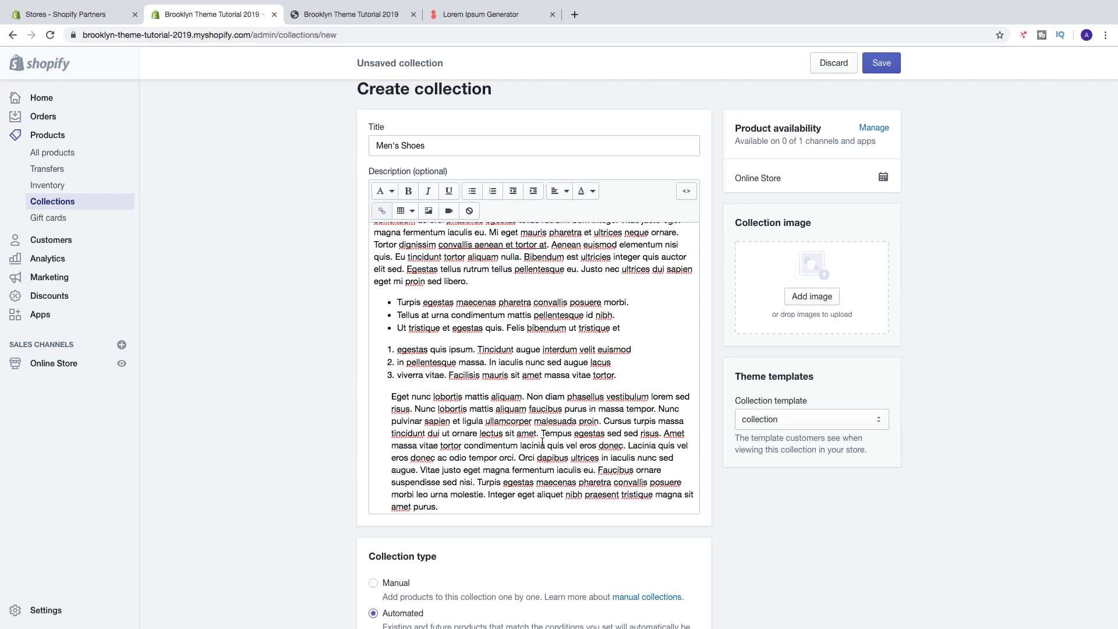
click(512, 191)
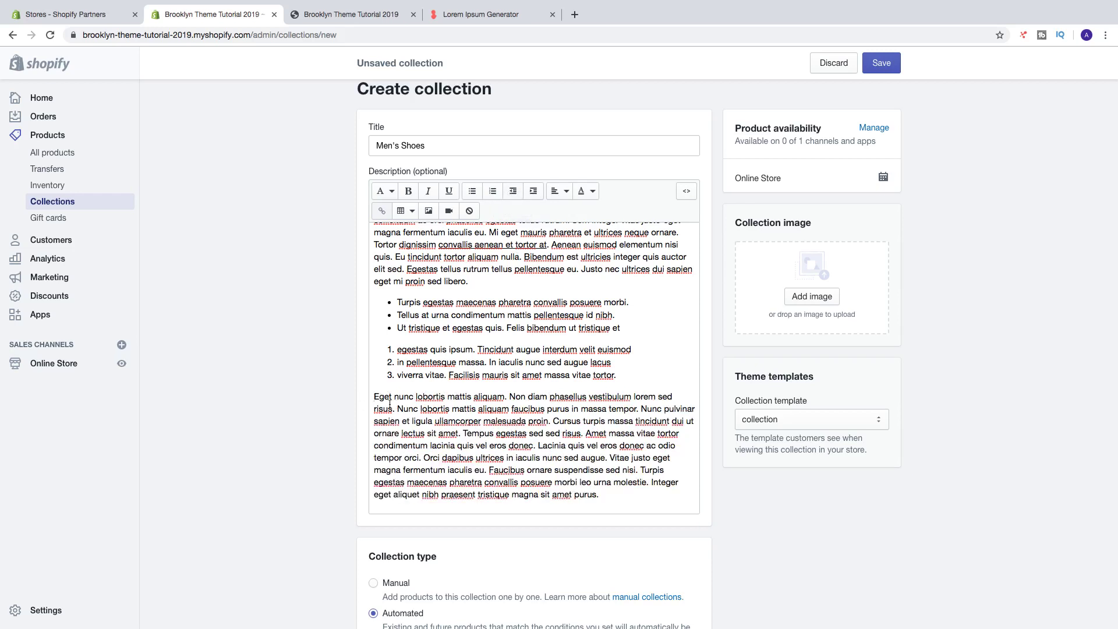
Centre the final description paragraph, switch it to right alignment, and return it to left alignment
click(568, 193)
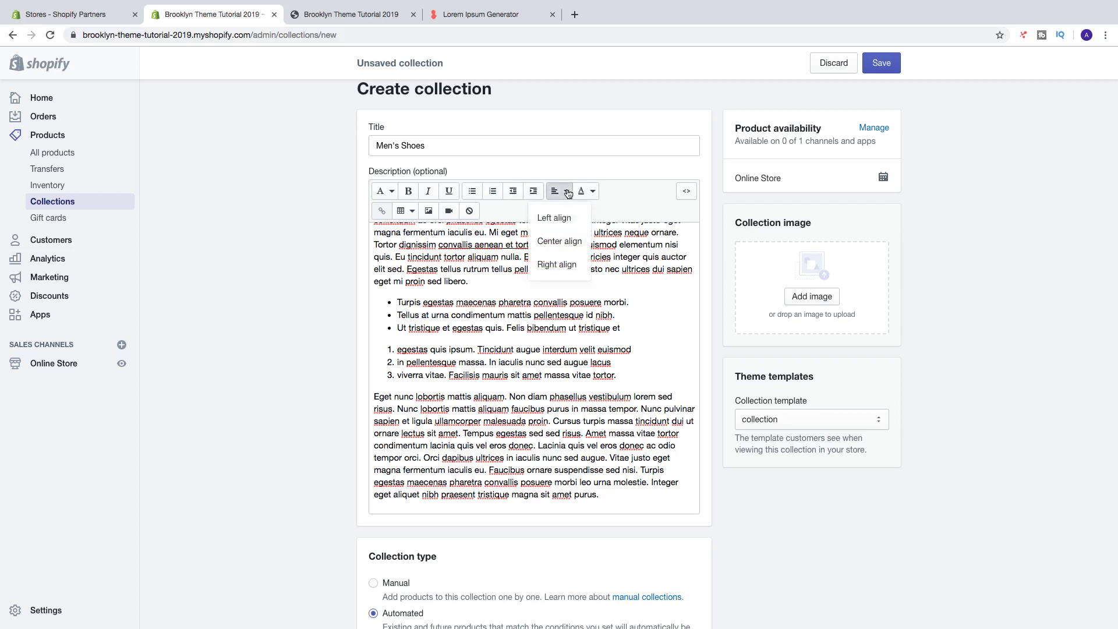
click(559, 240)
scroll(569, 237, up, 1)
click(559, 191)
click(553, 261)
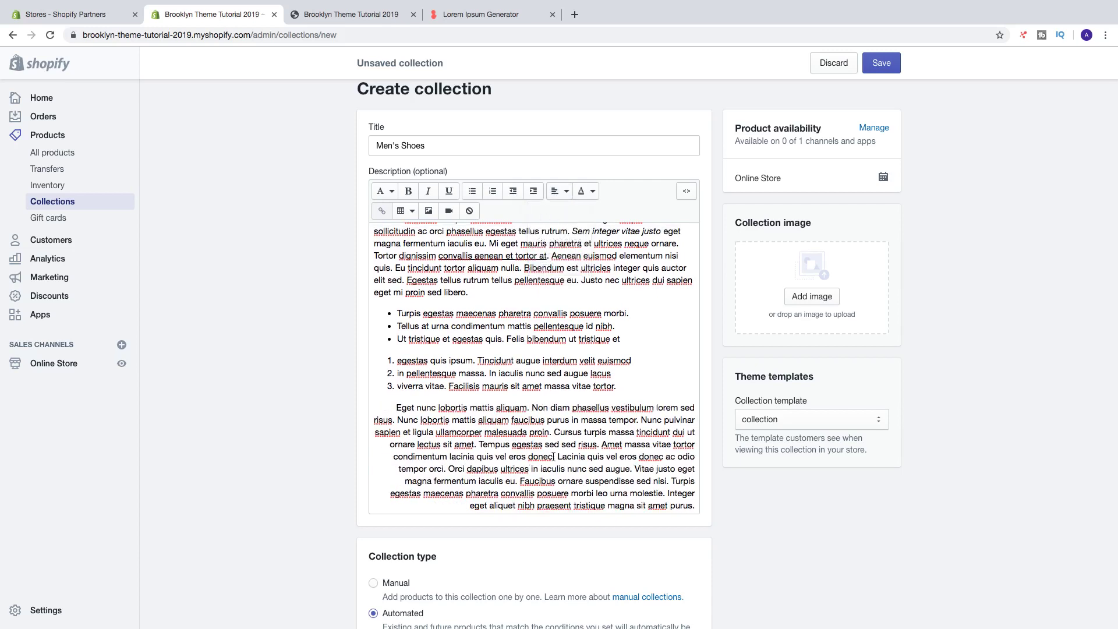
click(560, 191)
click(557, 218)
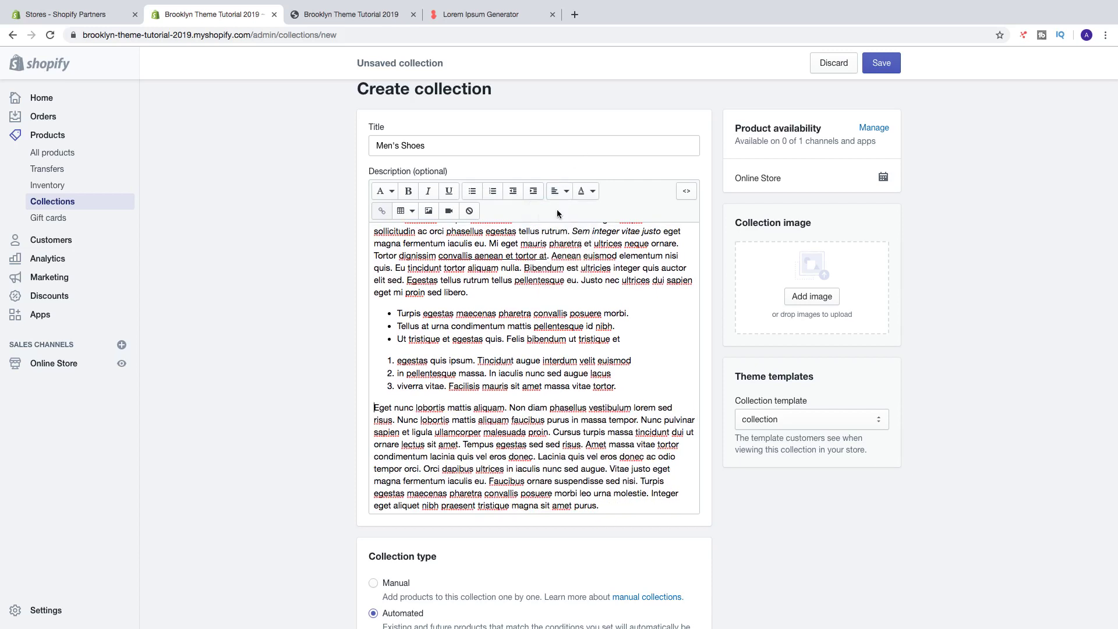
scroll(532, 389, down, 1)
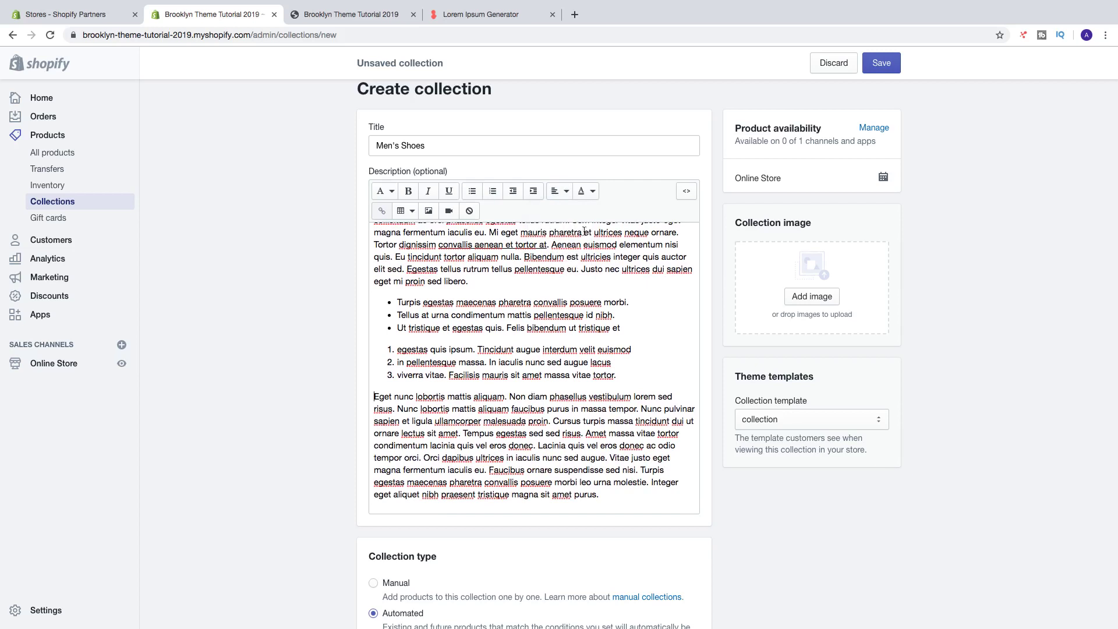
Colour the final paragraph's first line, starting "Eget nunc", red and give it a dark background
click(593, 192)
click(613, 190)
drag(373, 396, 675, 397)
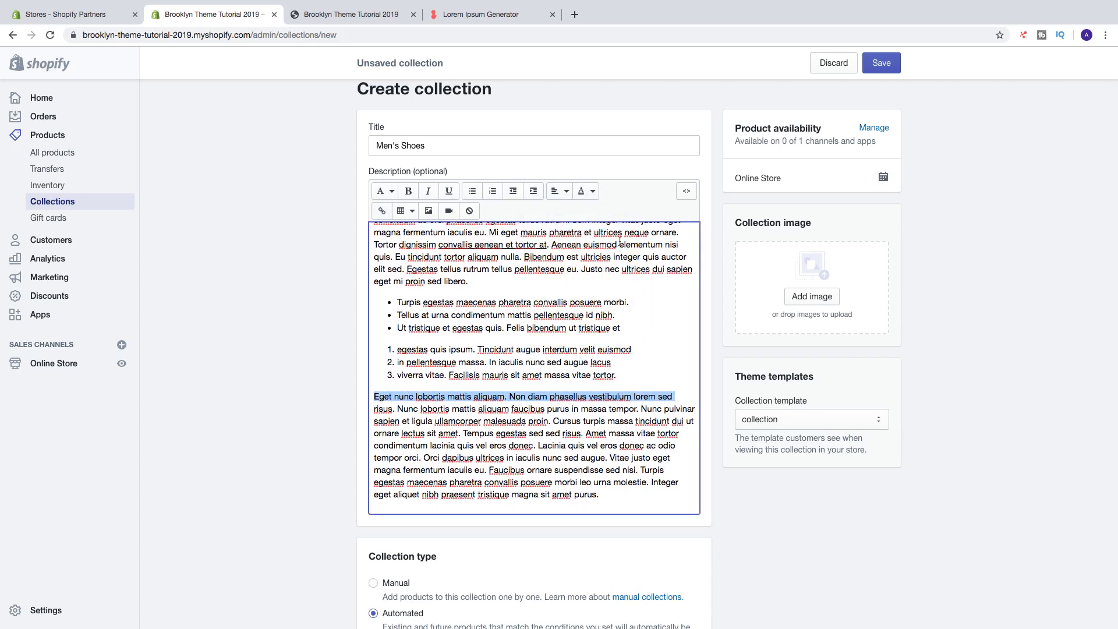
click(587, 198)
click(602, 244)
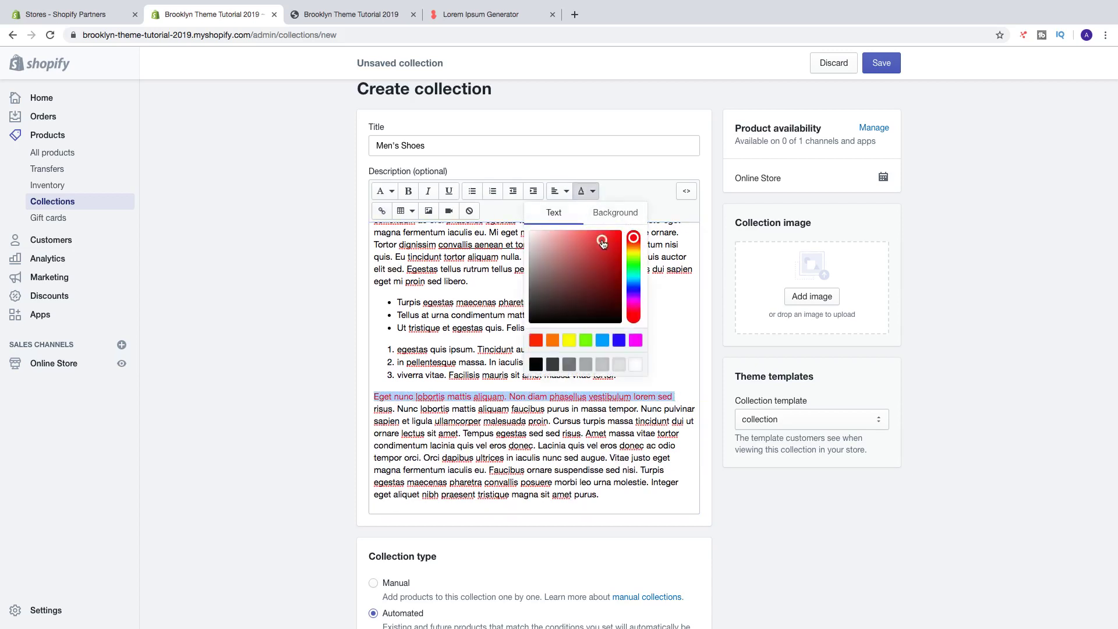
click(613, 214)
click(601, 250)
mouse_move(601, 250)
mouse_down()
mouse_move(600, 284)
mouse_move(573, 293)
mouse_up()
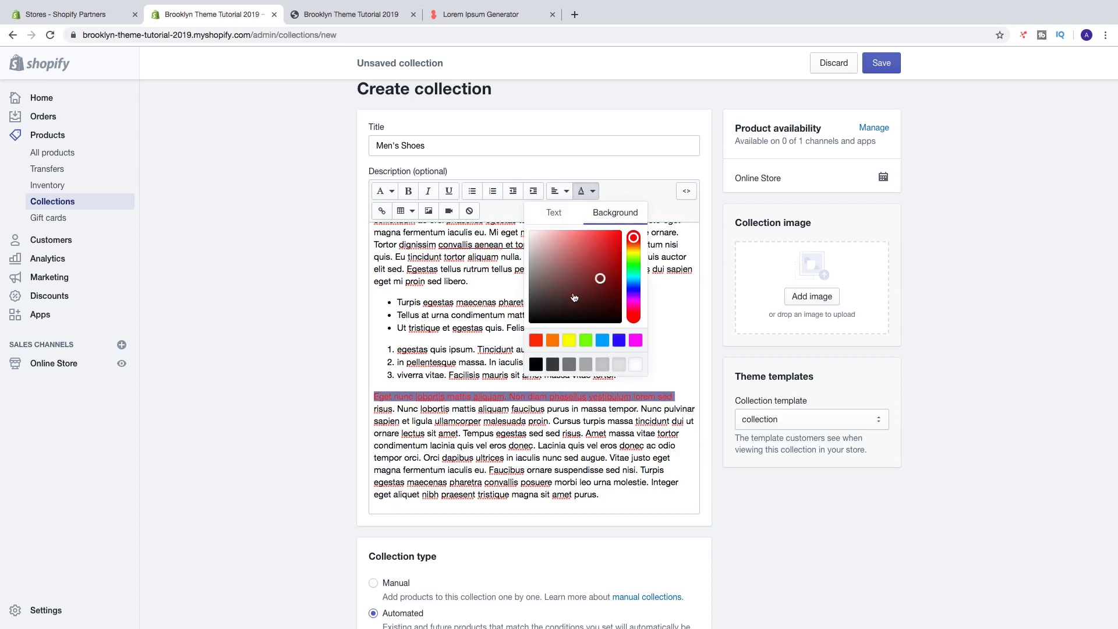
Set the highlighted "Eget nunc" line's text to white and its background to a near-black red
click(553, 213)
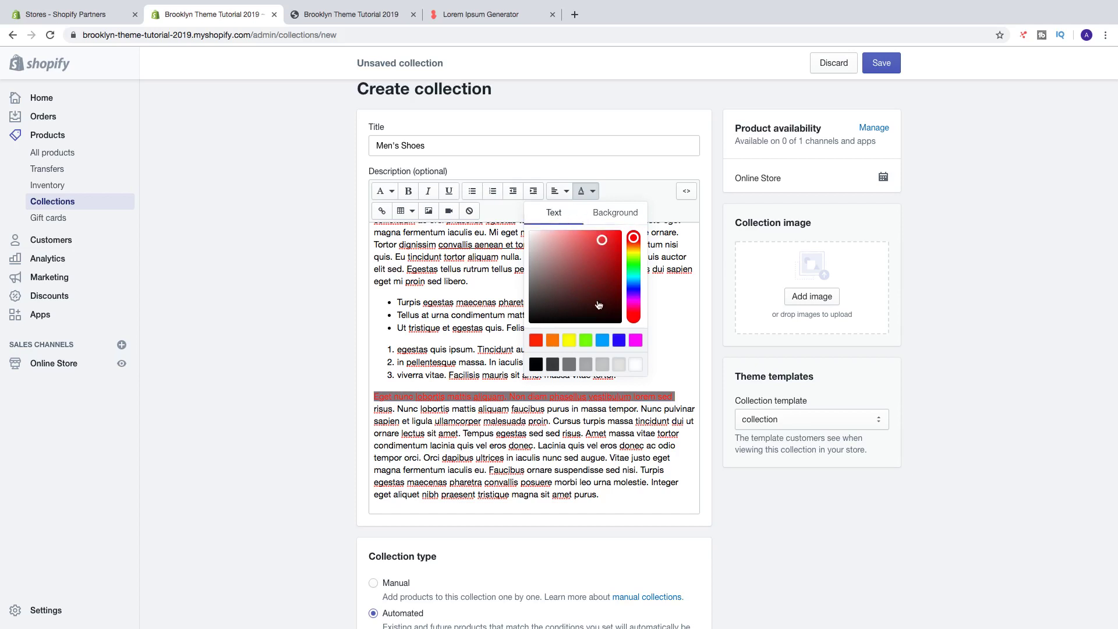
click(639, 366)
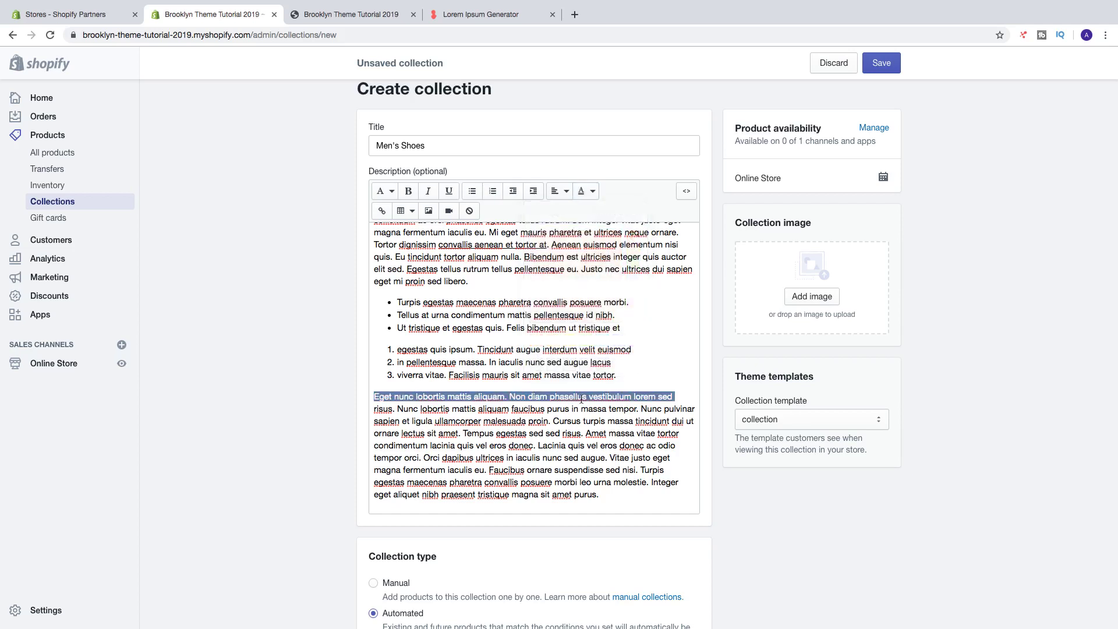
click(585, 193)
click(607, 216)
click(542, 313)
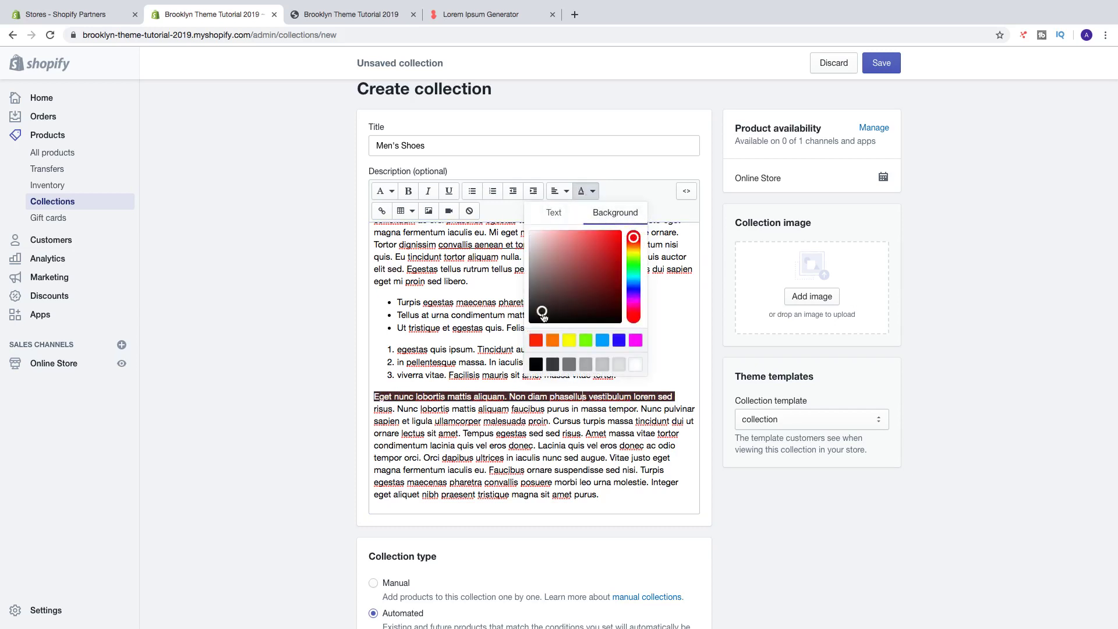
click(324, 385)
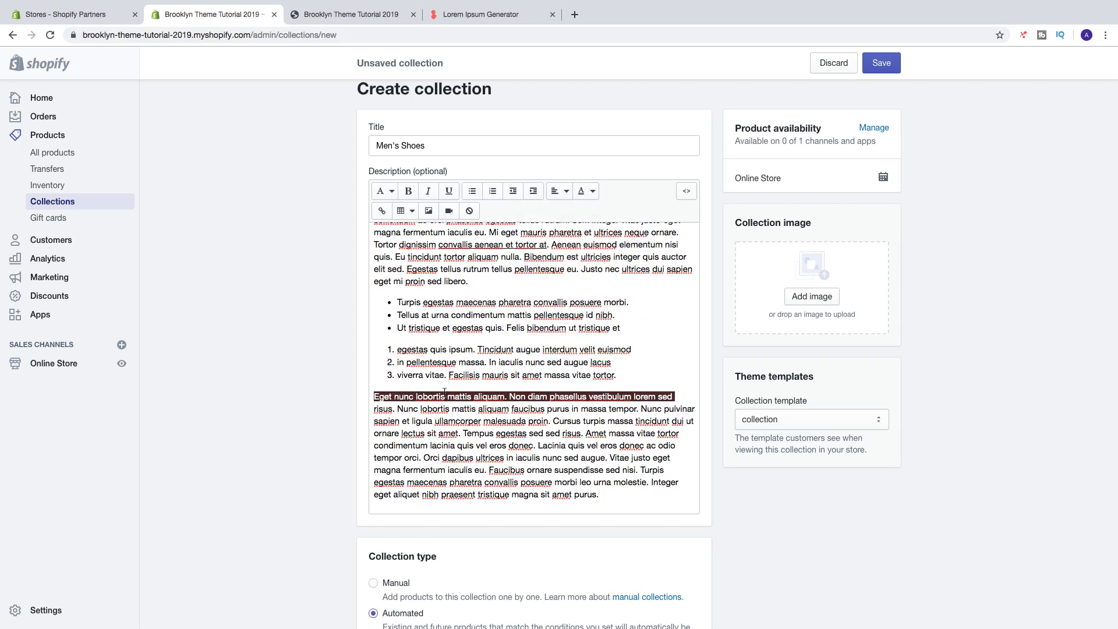
click(401, 437)
drag(556, 434, 400, 434)
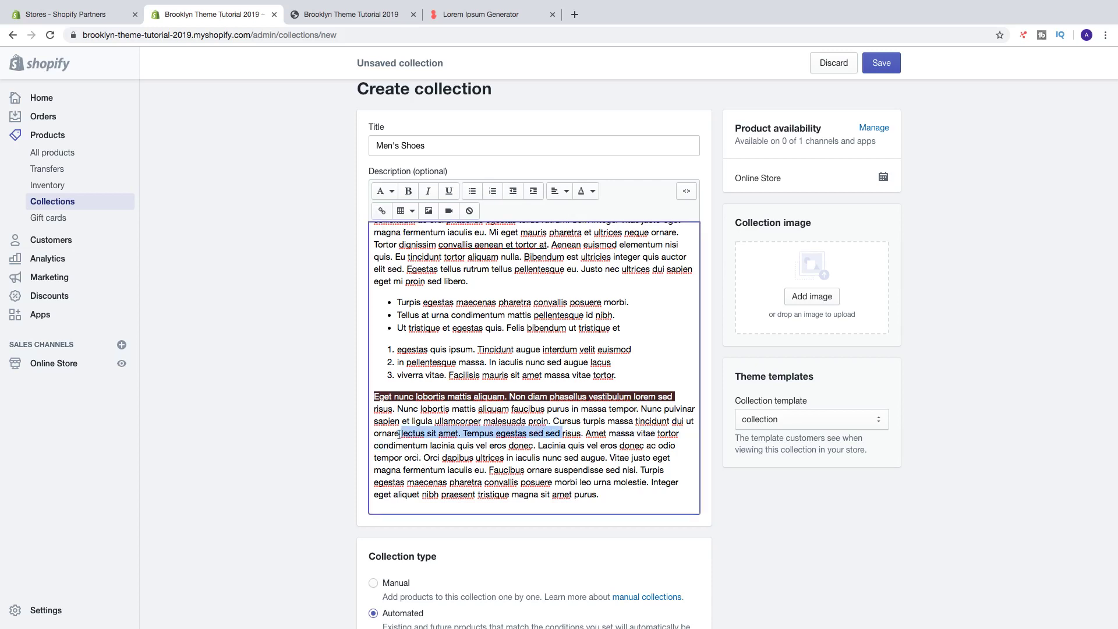
click(381, 210)
click(442, 310)
text(htt)
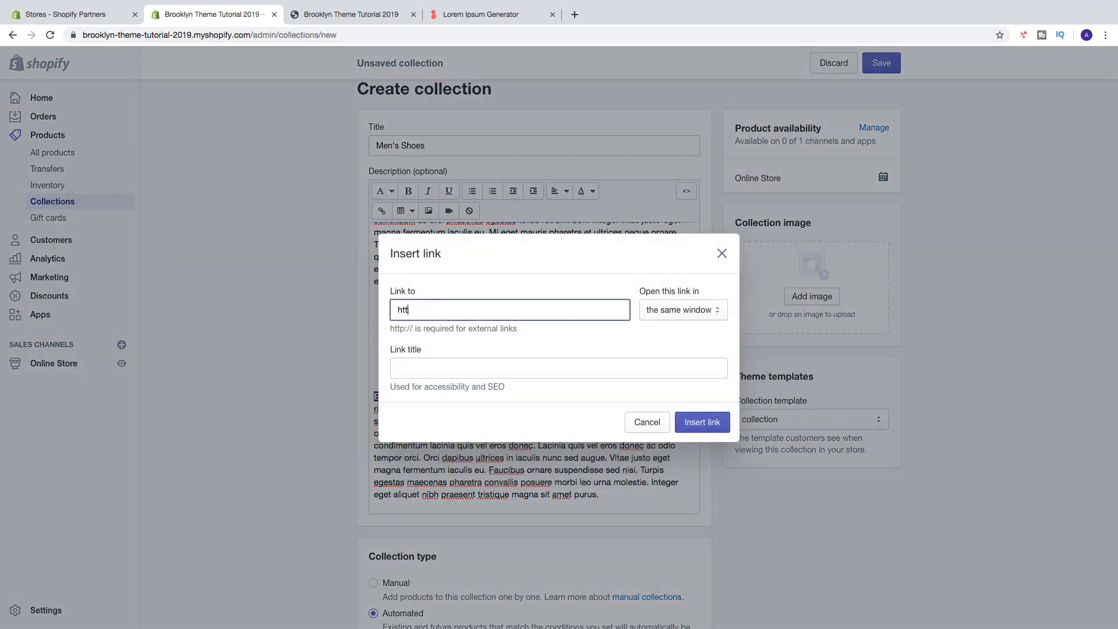
text(p://www.waatz.com)
Make the link open in a new window, title it "Awesome men's shoes", and insert it
click(690, 309)
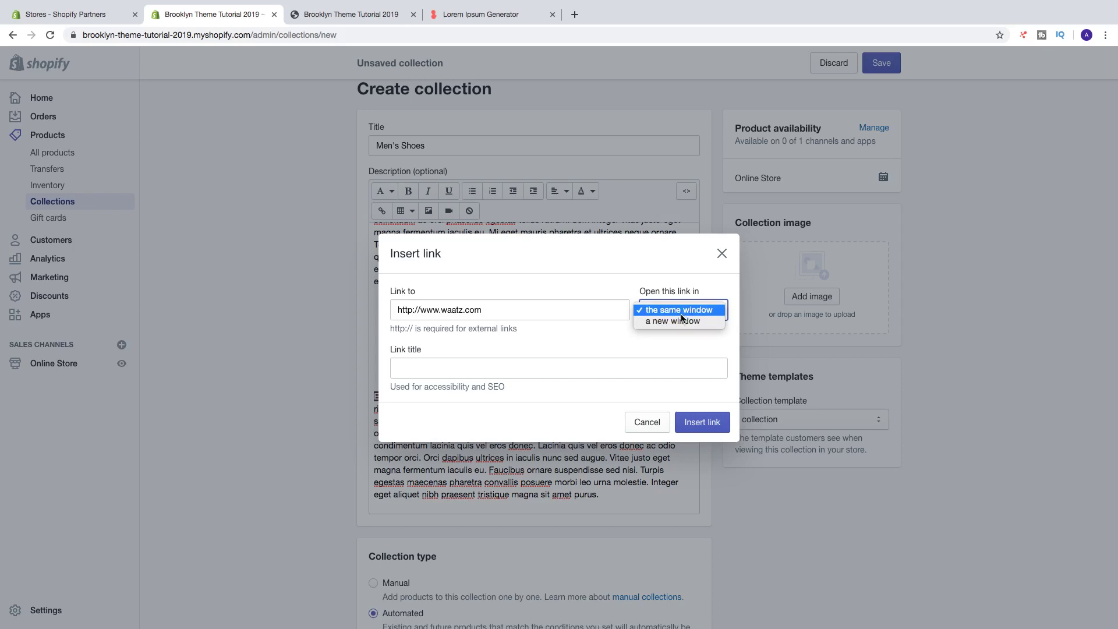
click(679, 320)
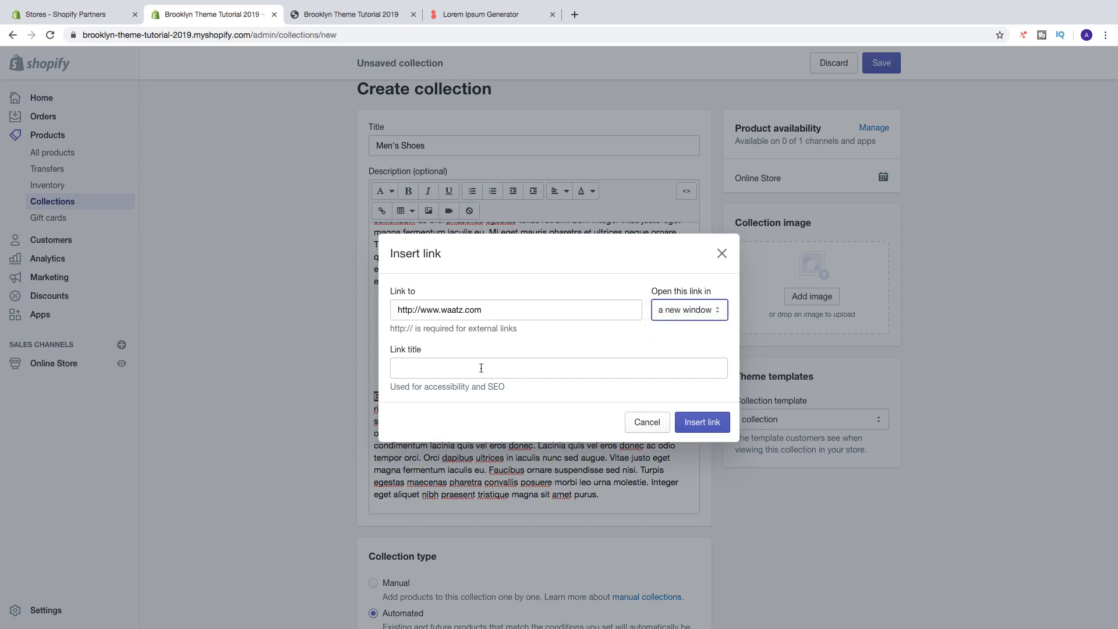
click(426, 367)
text(Awesome )
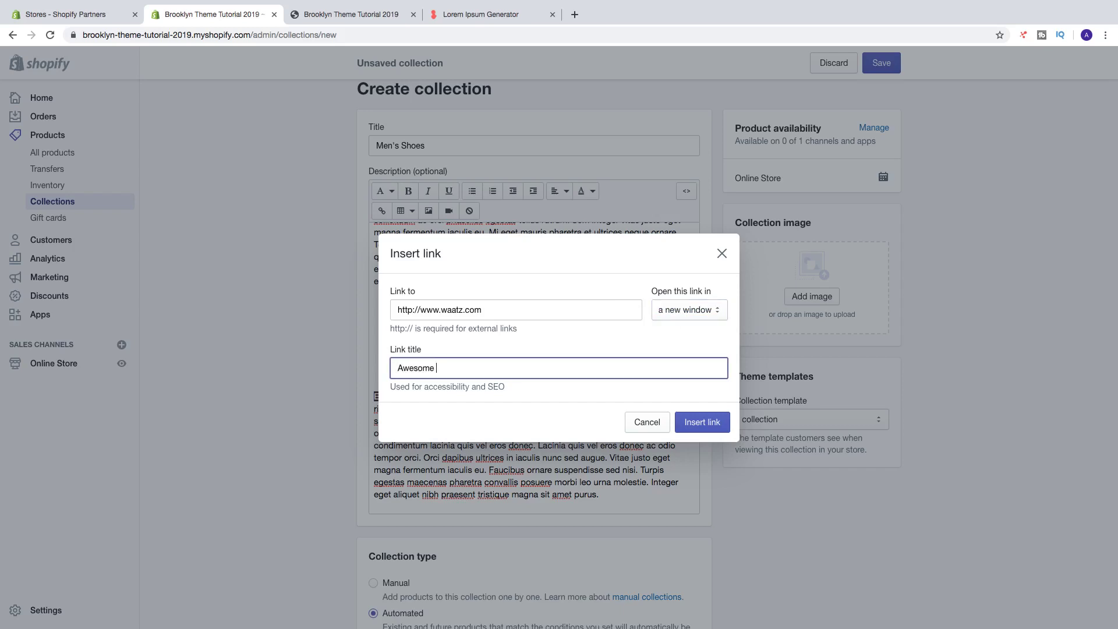
text(men's shoes)
click(702, 423)
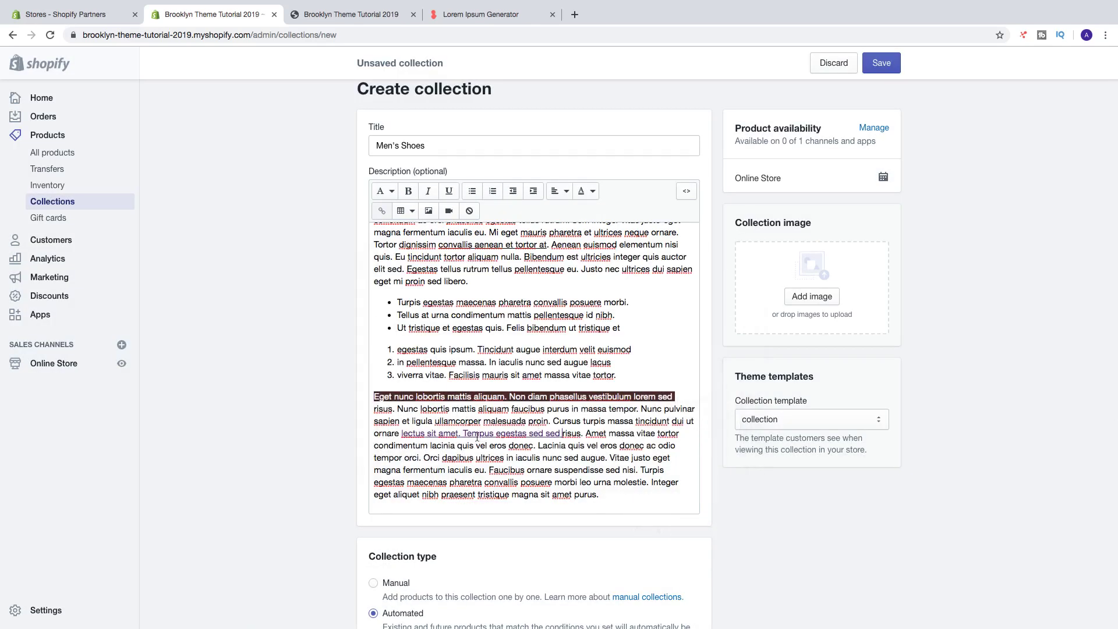
Split the paragraph before "Amet massa vitae" and insert a table there containing "Size M ="
mouse_move(514, 431)
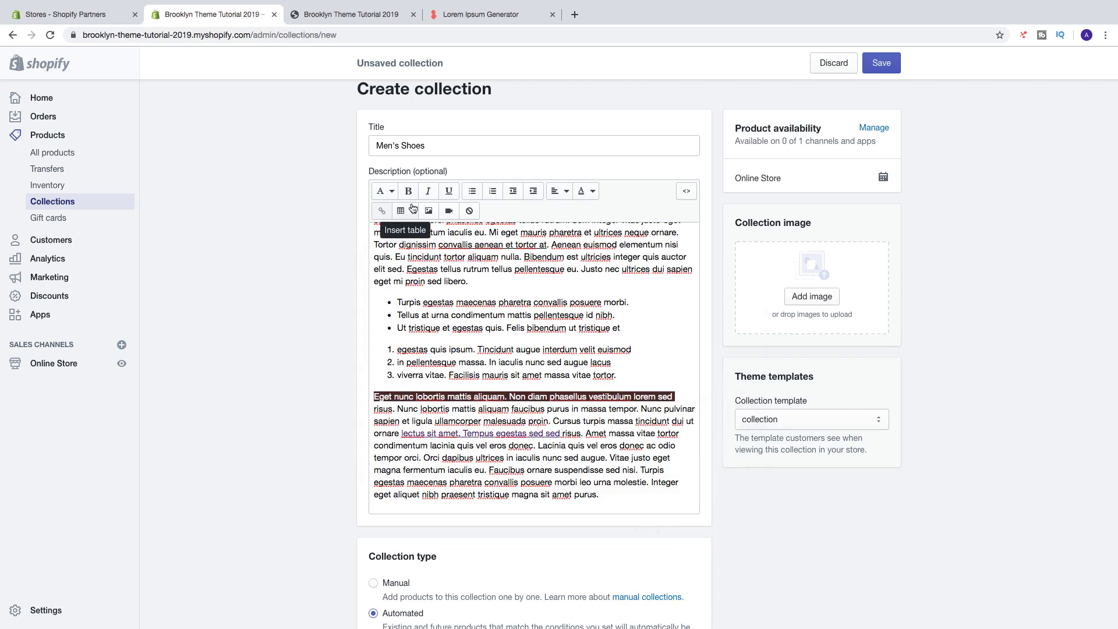
click(586, 435)
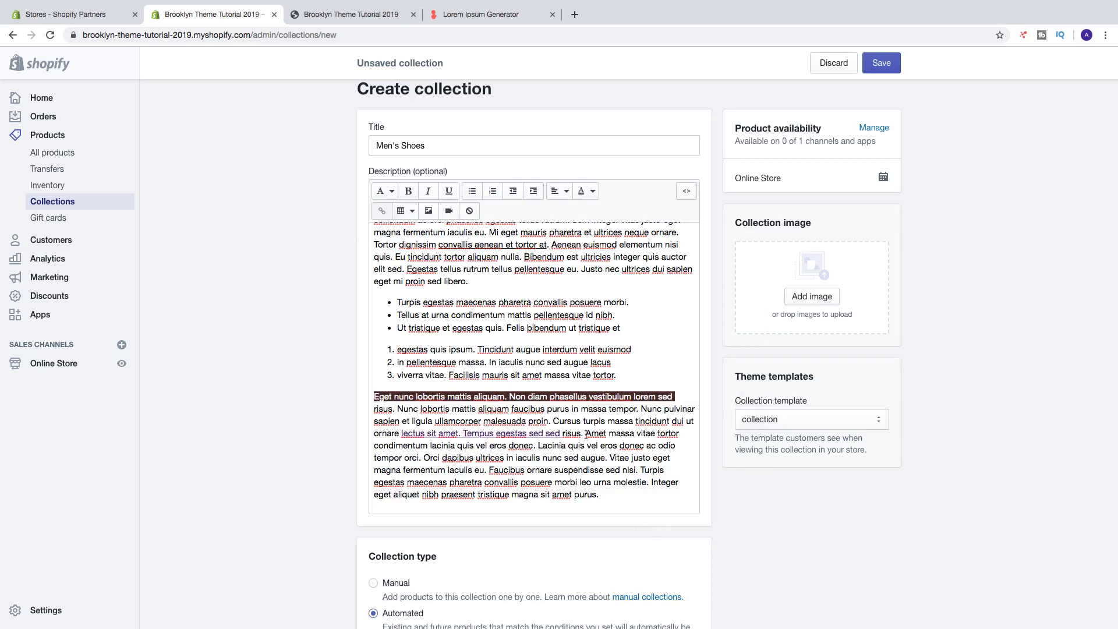
key(Return)
key(Return)
click(377, 454)
click(409, 212)
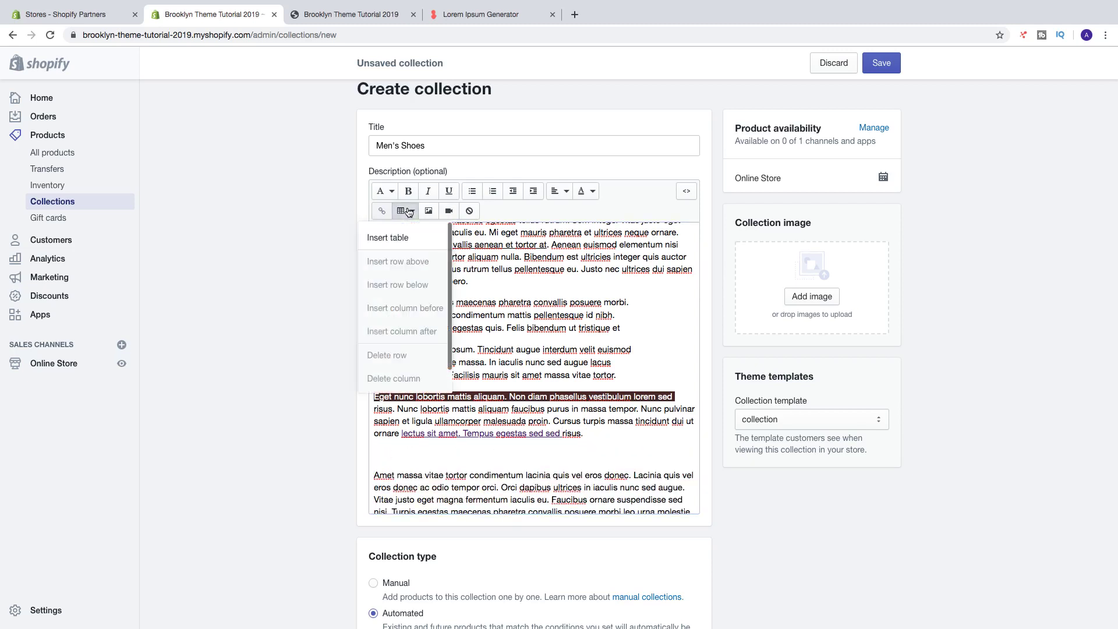
click(387, 237)
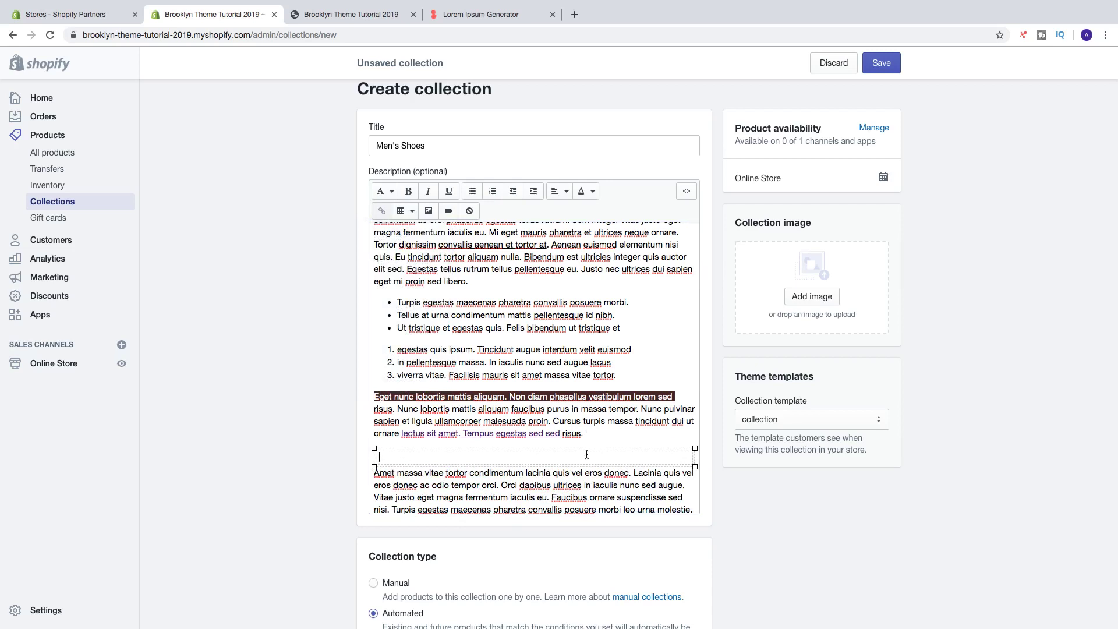
text(Size M)
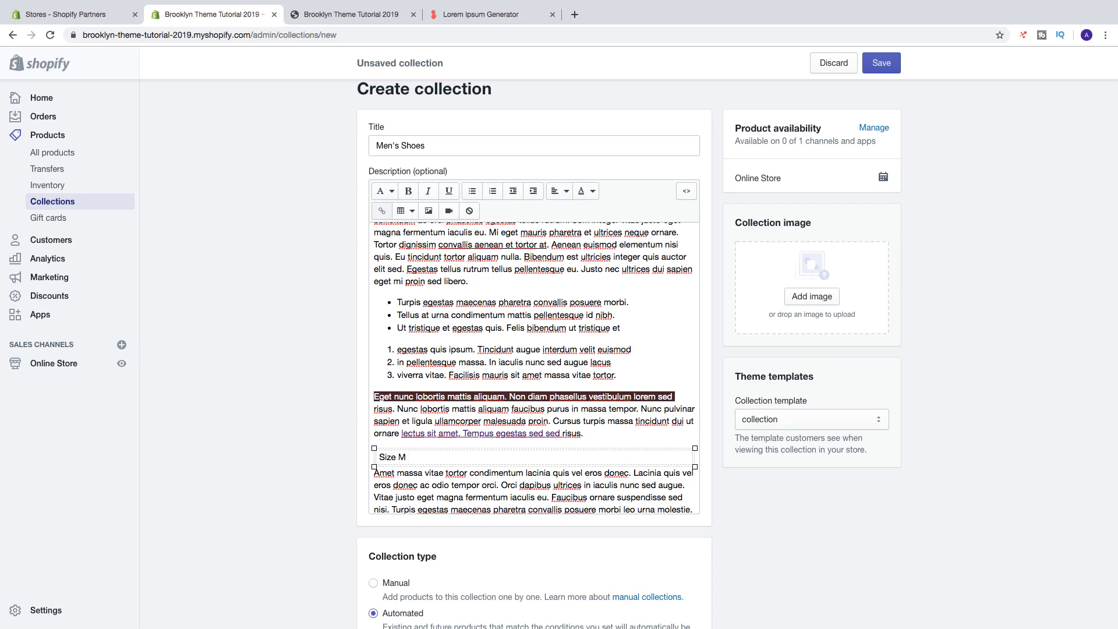
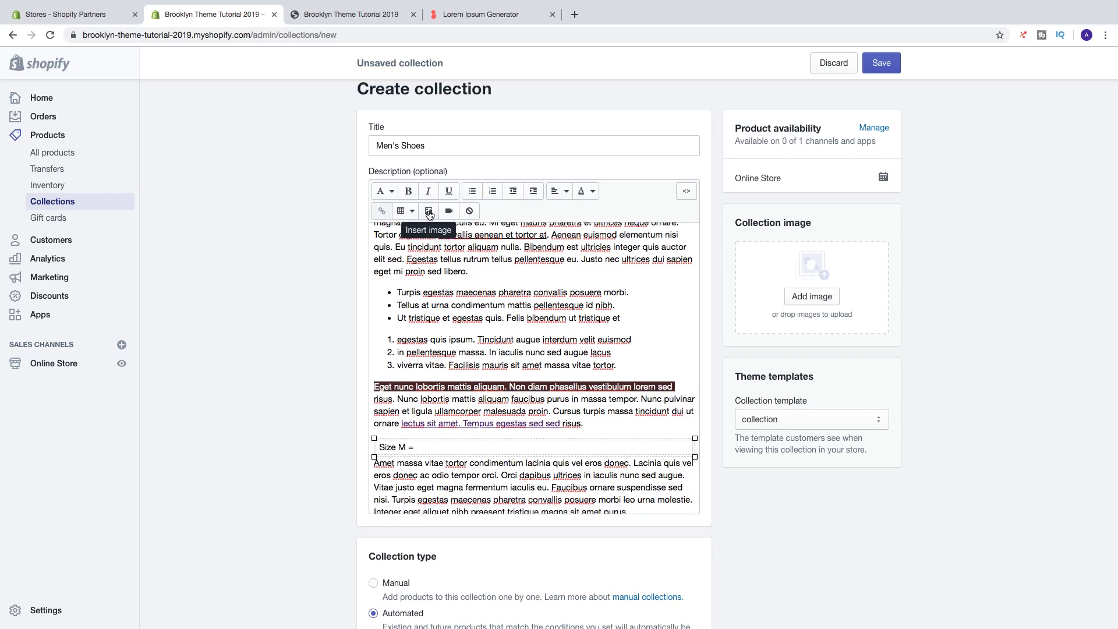
Start inserting an image on the blank line below the table, choosing the uploaded photo of the blue suit
click(403, 469)
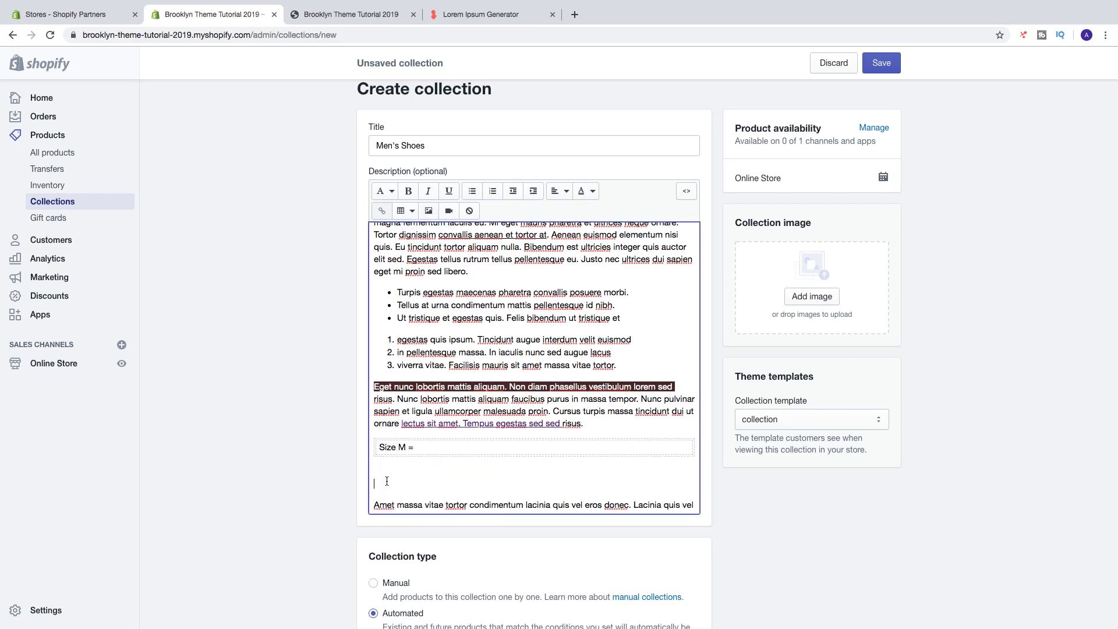
click(427, 213)
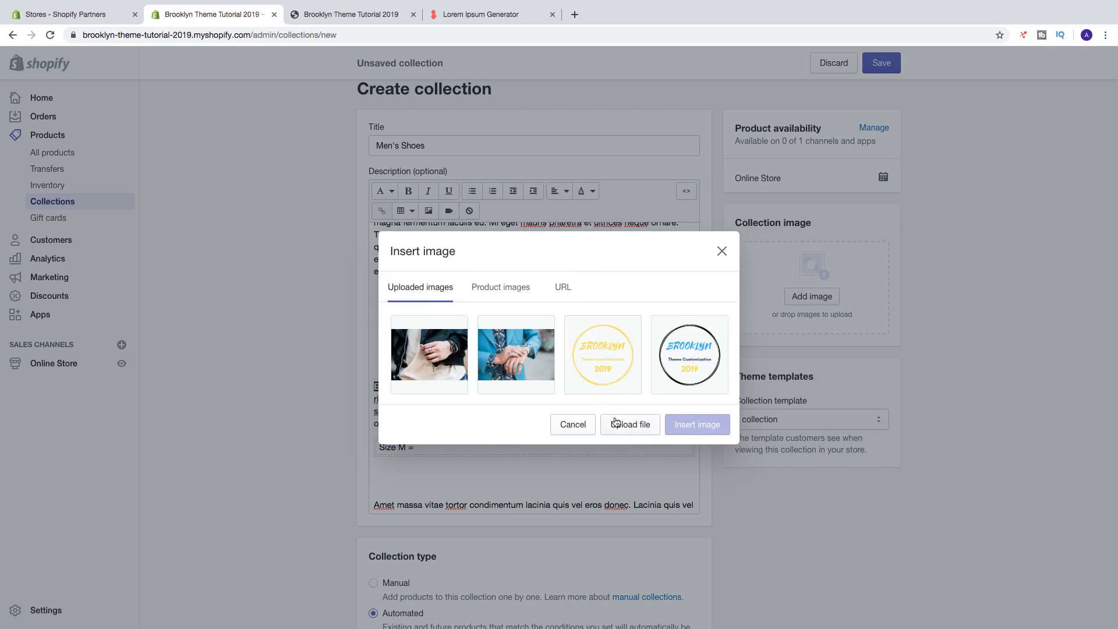
click(496, 294)
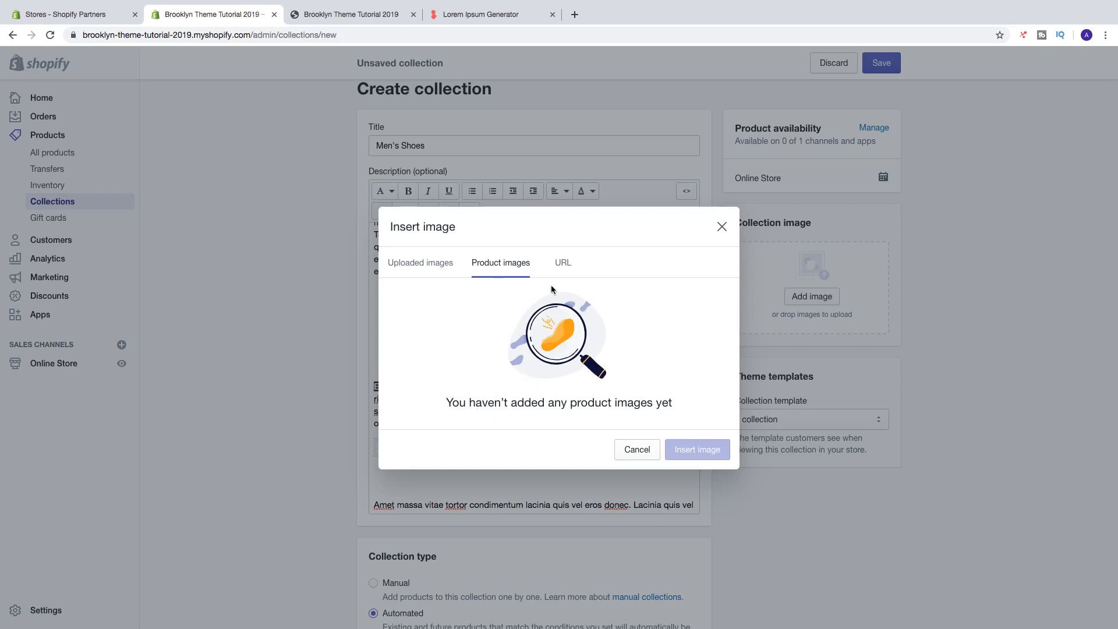
click(558, 264)
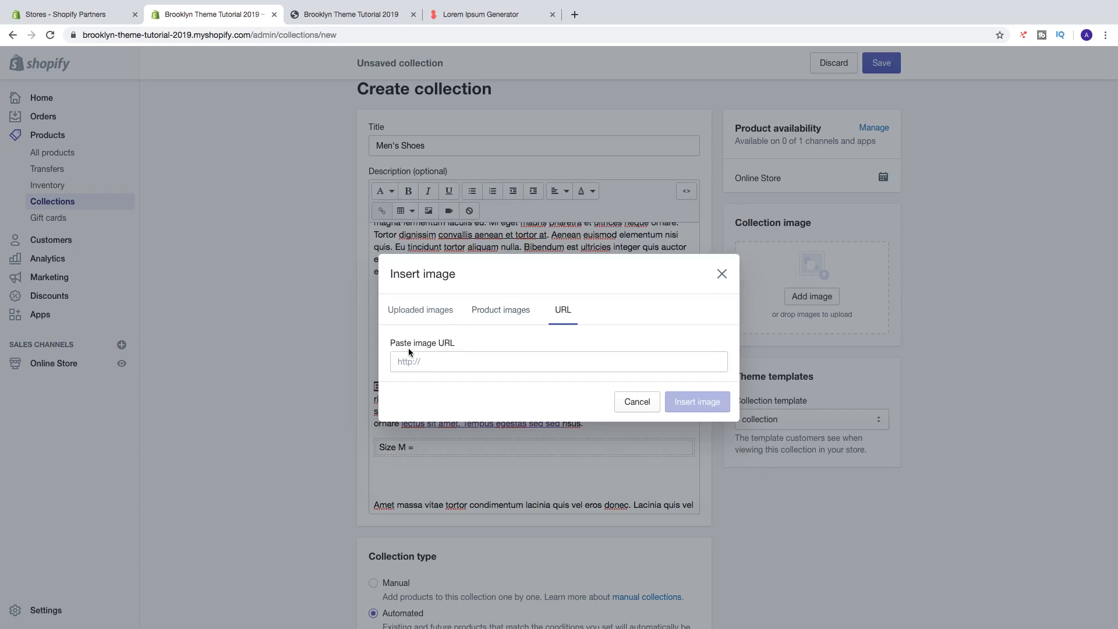
click(412, 316)
click(515, 354)
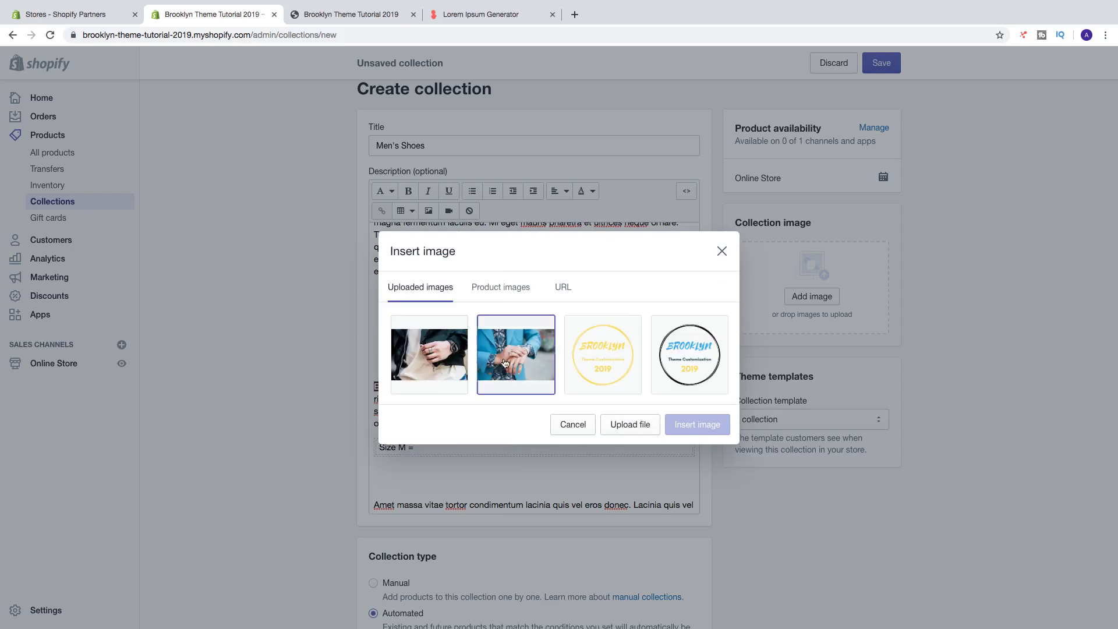
Insert the image with the alt text "Seo image alt text" at the Medium (240x240) size
click(423, 388)
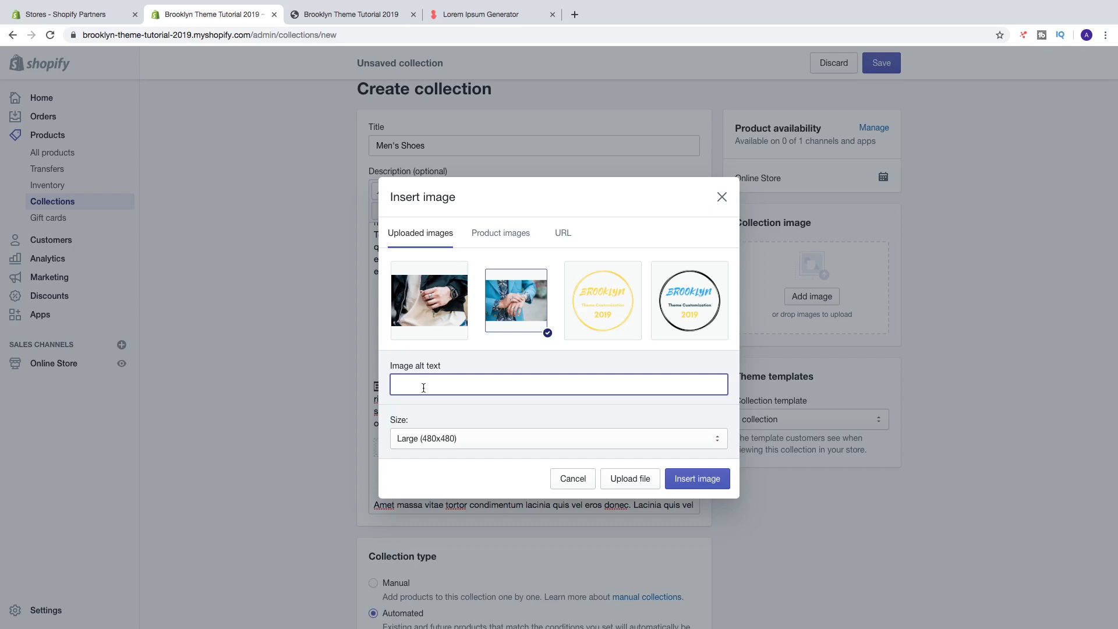
text(Seo image alt text)
click(700, 439)
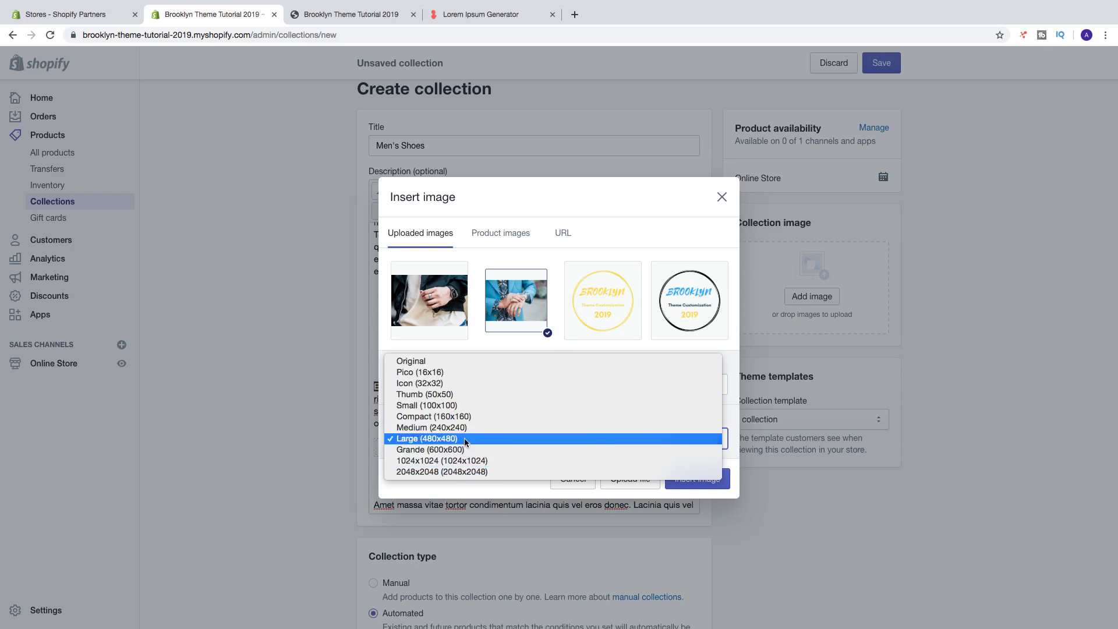
key(Escape)
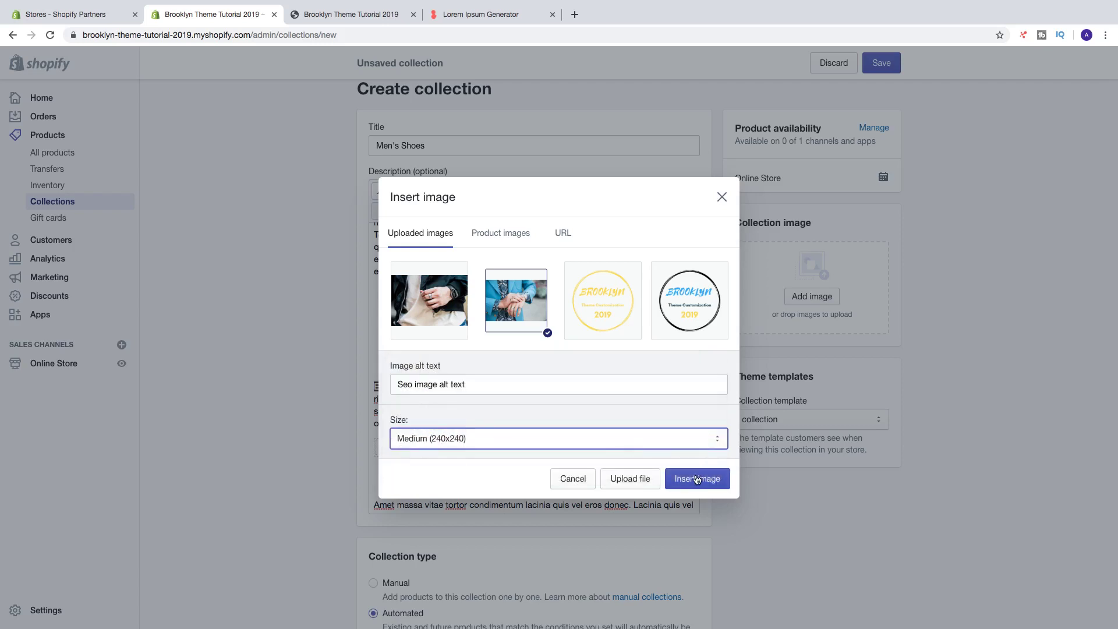
click(697, 478)
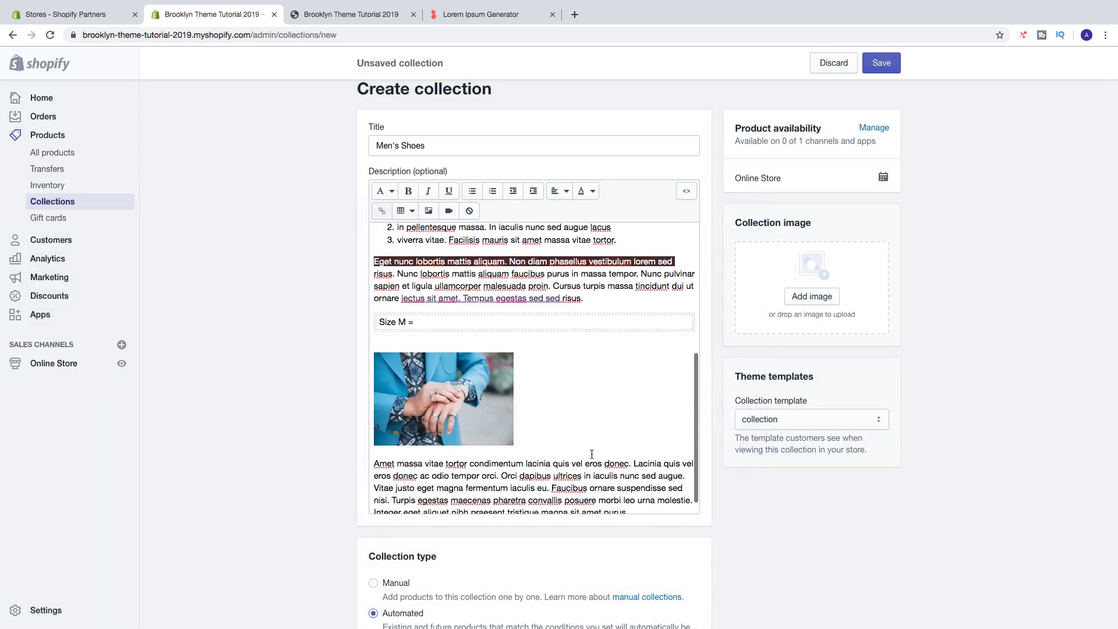
Centre the inserted blue suit photo in the description
click(472, 412)
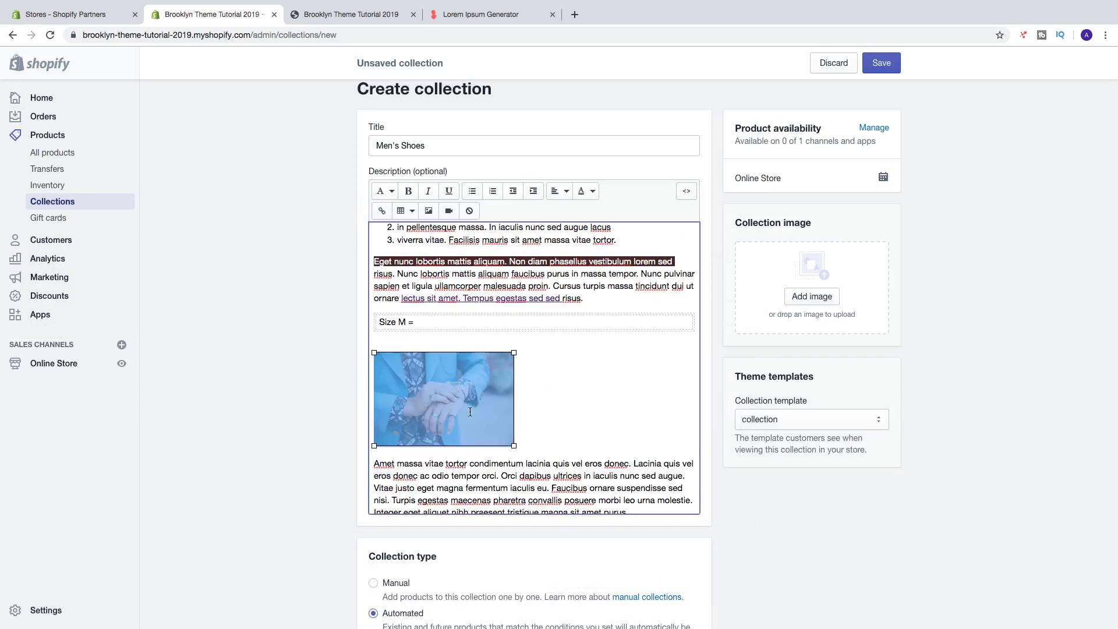
click(561, 192)
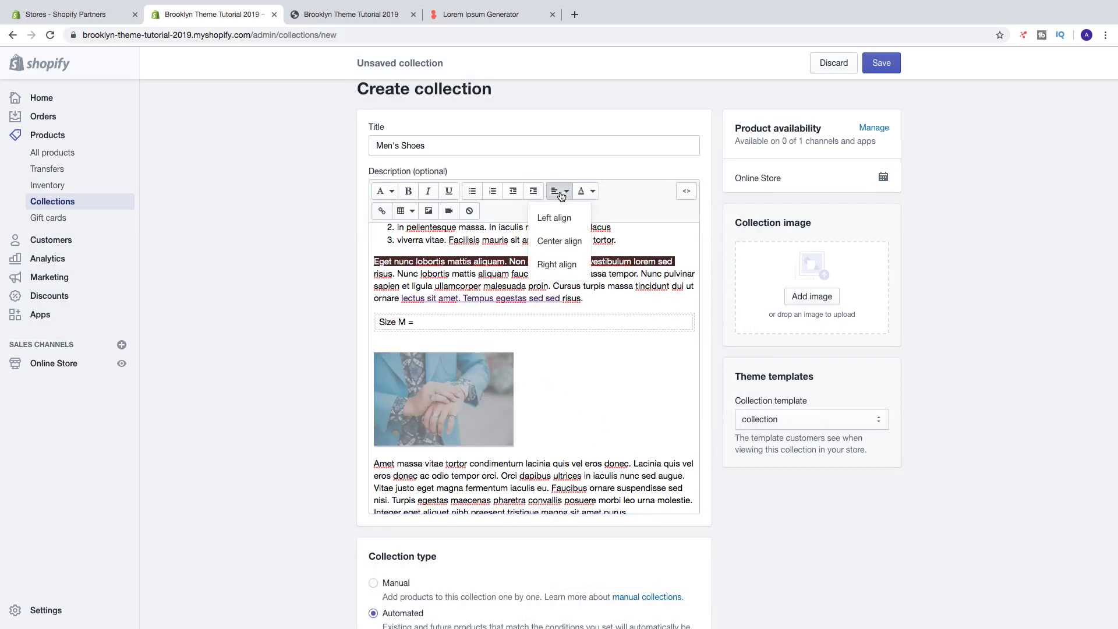
click(557, 240)
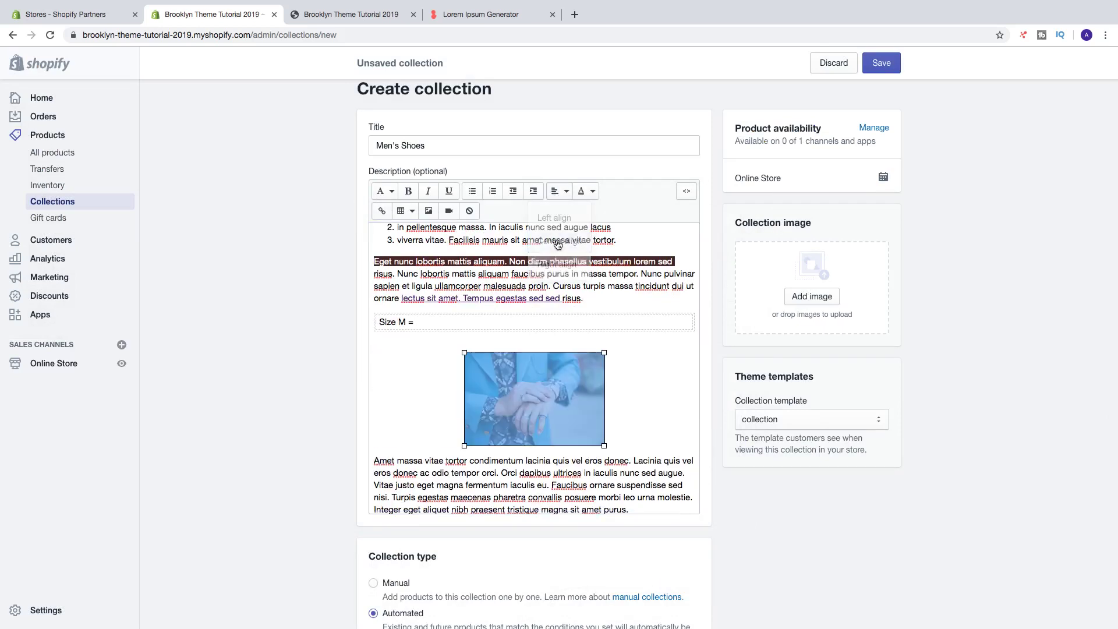
Try right alignment on the blue suit photo in the description and return it to centre alignment
click(538, 395)
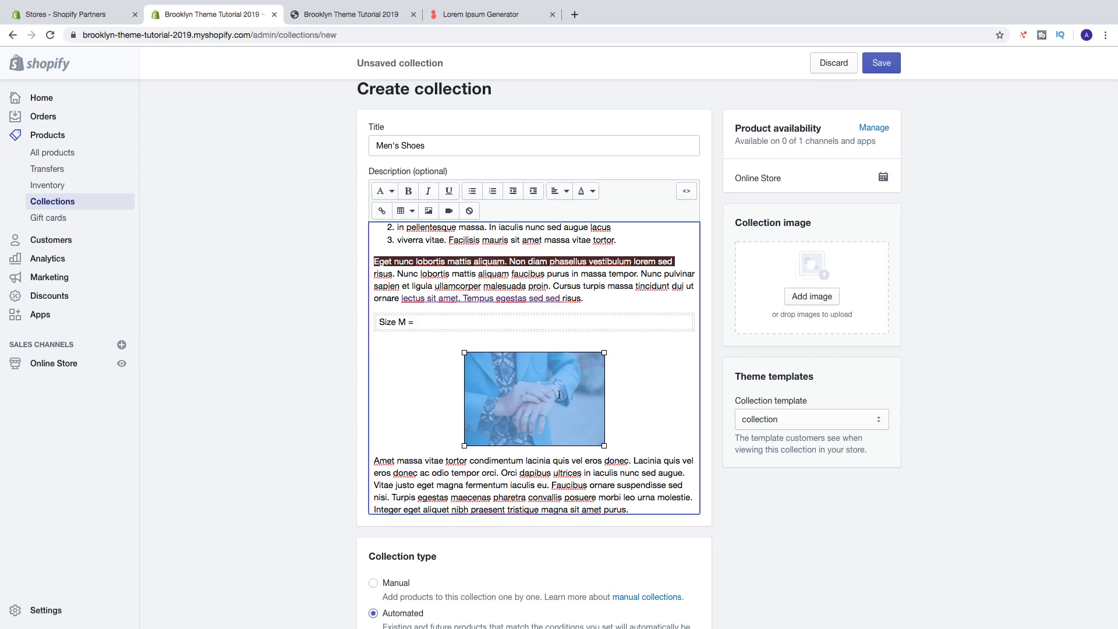
click(560, 191)
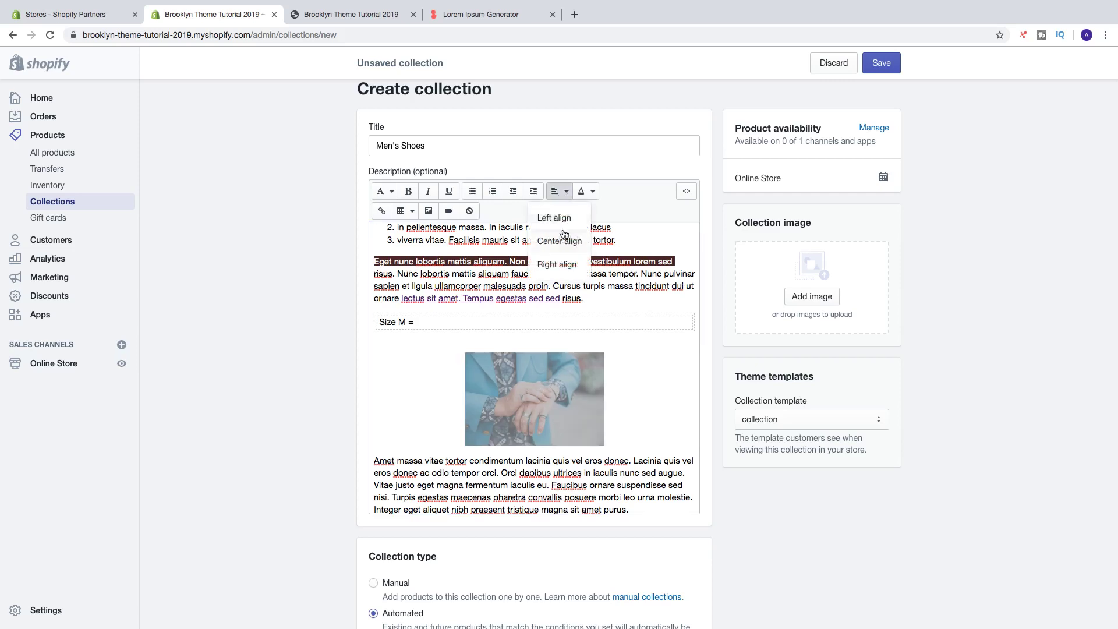
click(556, 262)
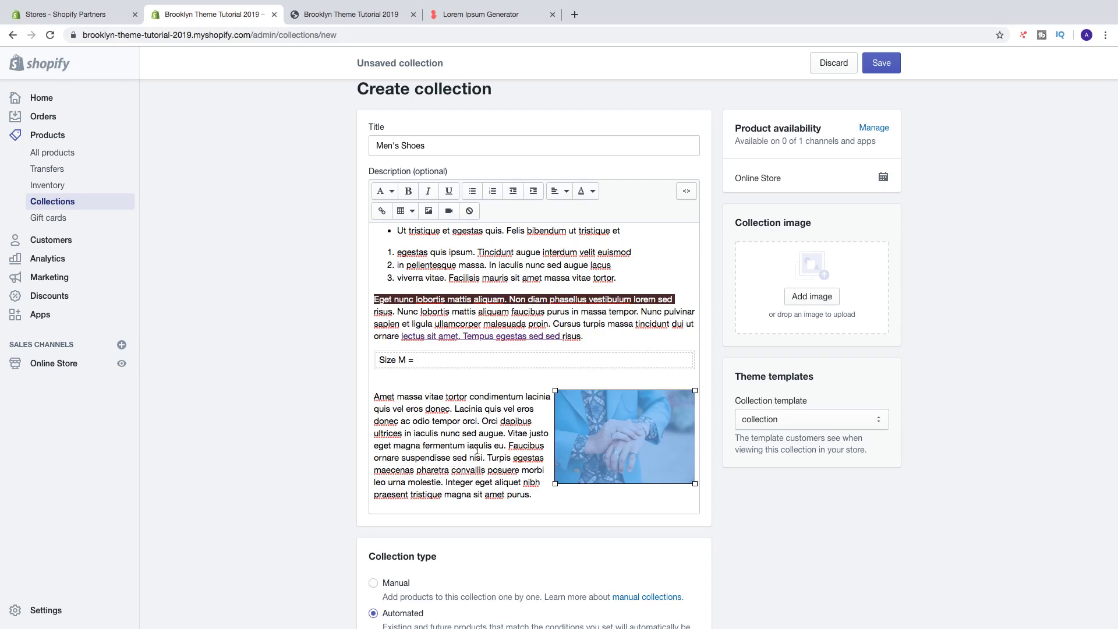
click(558, 191)
click(549, 239)
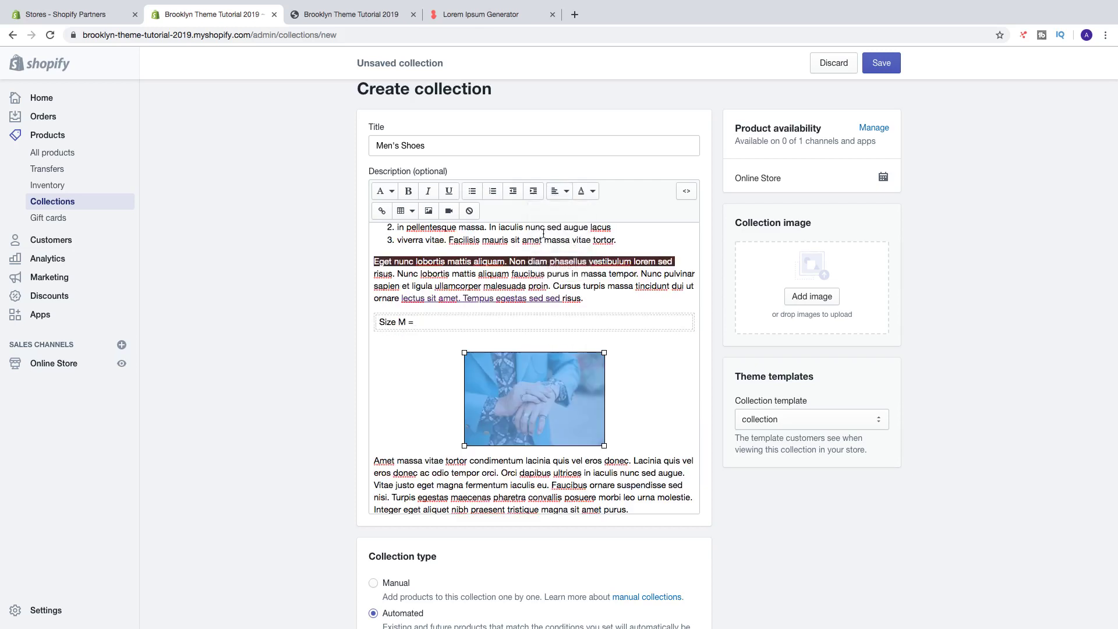
Enlarge the centred blue suit photo proportionally by its corner handle
click(577, 409)
drag(603, 352, 694, 327)
scroll(607, 414, down, 3)
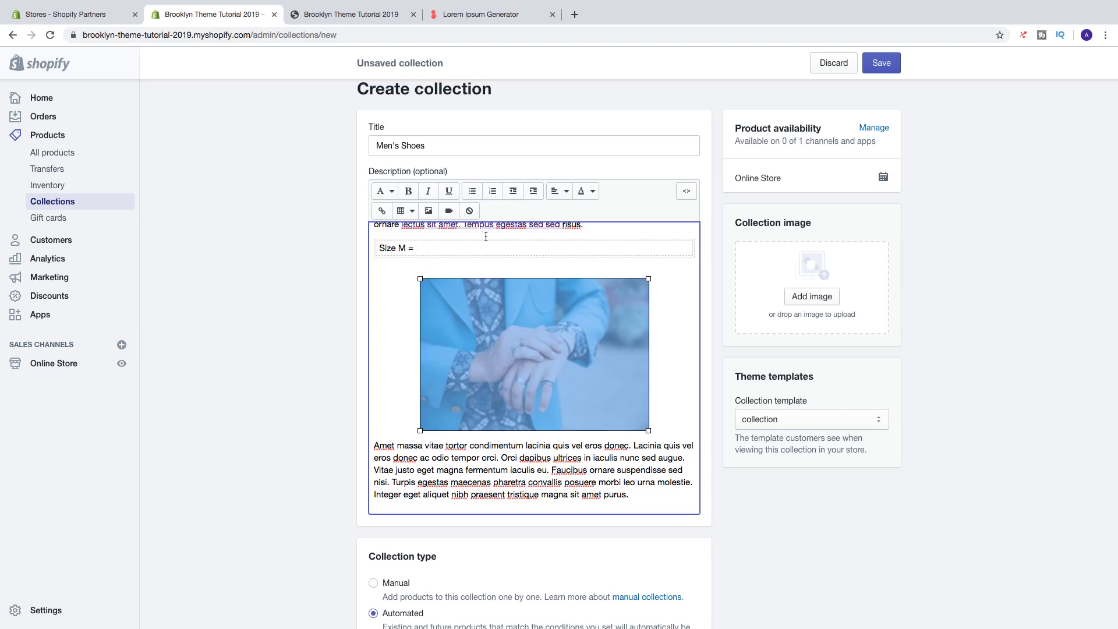
Start inserting a video in place of the selected photo, and open and pause "Next Part of New Video Update 2018" on YouTube
click(449, 210)
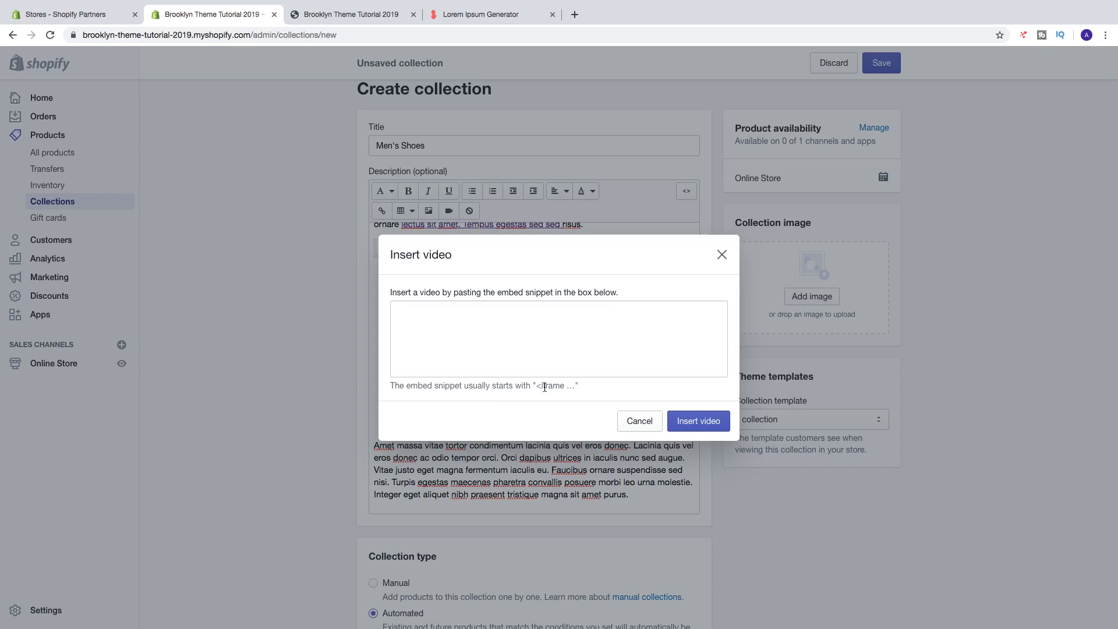
click(575, 14)
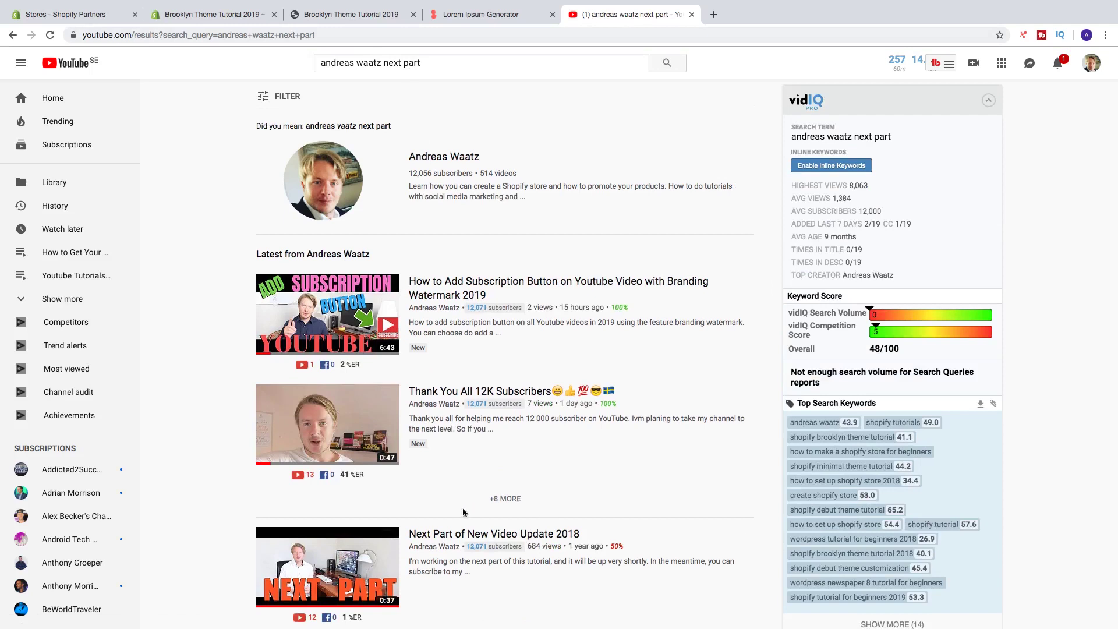
click(444, 535)
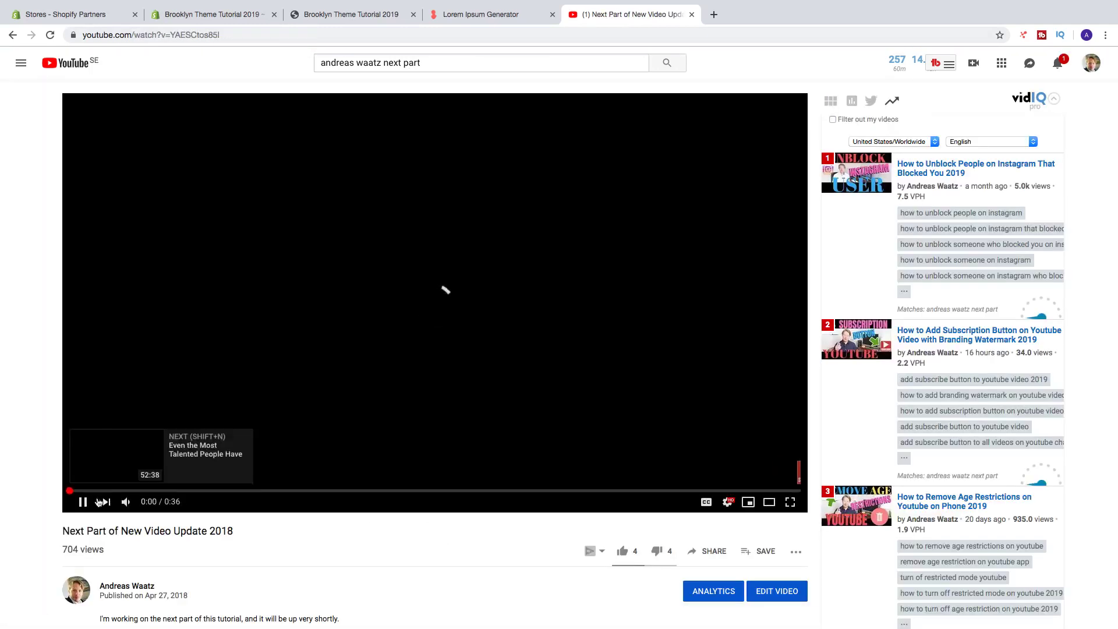
click(82, 501)
Bring up the video's embed code through its Share options and select the code
scroll(709, 450, down, 3)
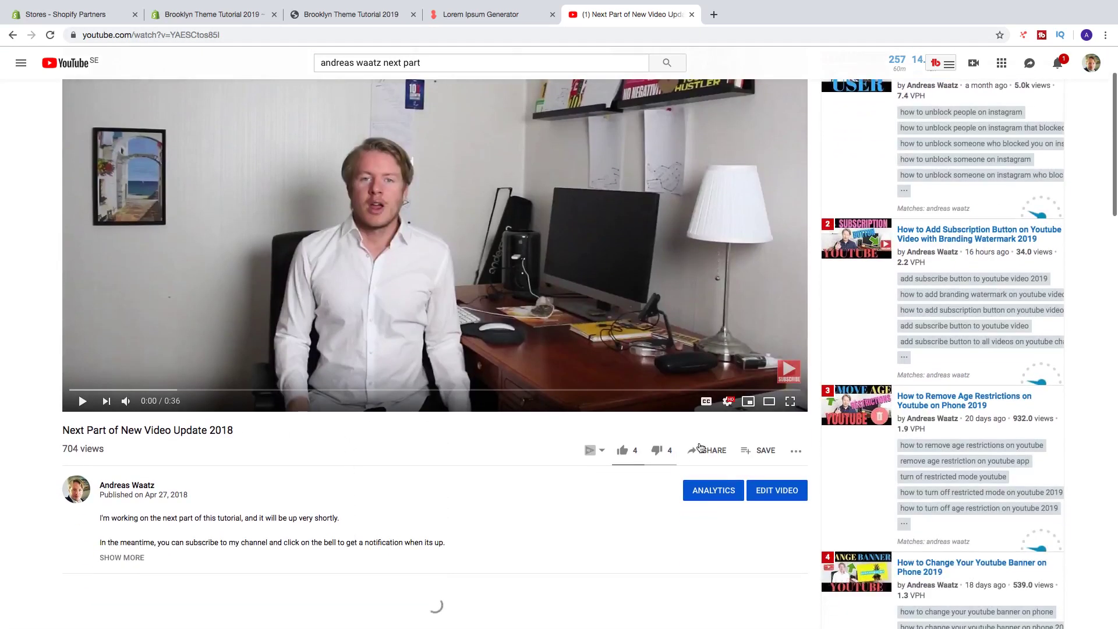
click(709, 450)
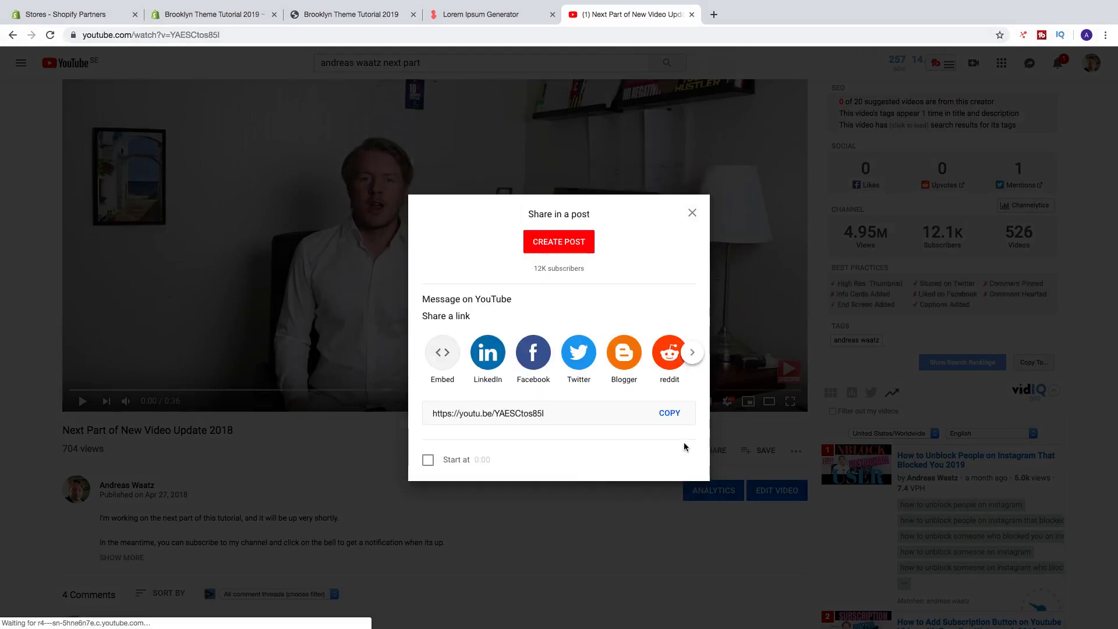
click(435, 363)
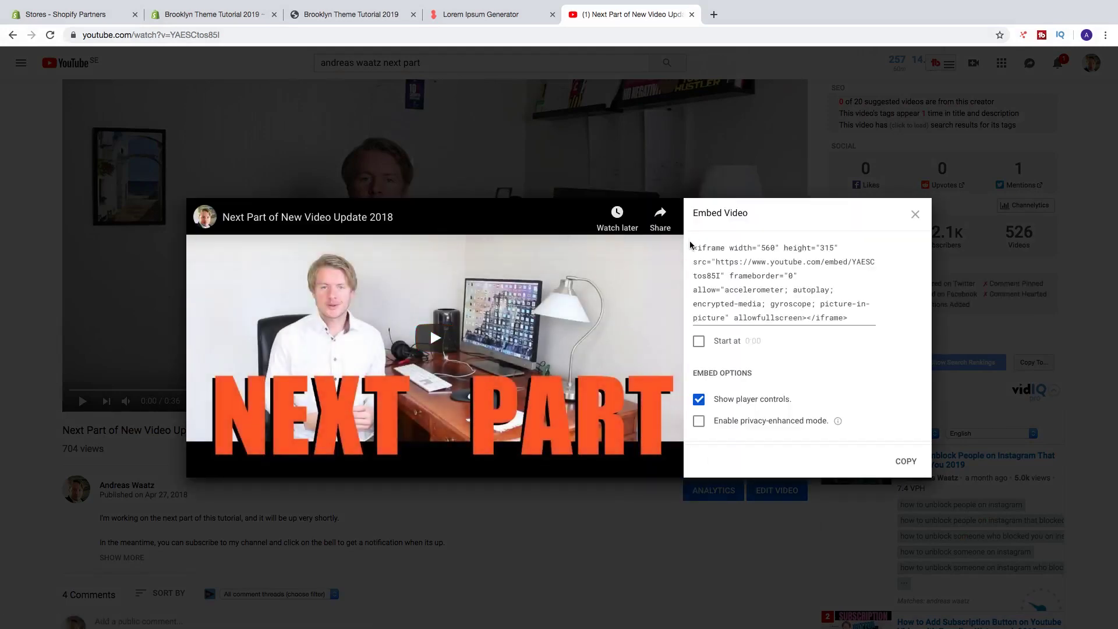
click(694, 248)
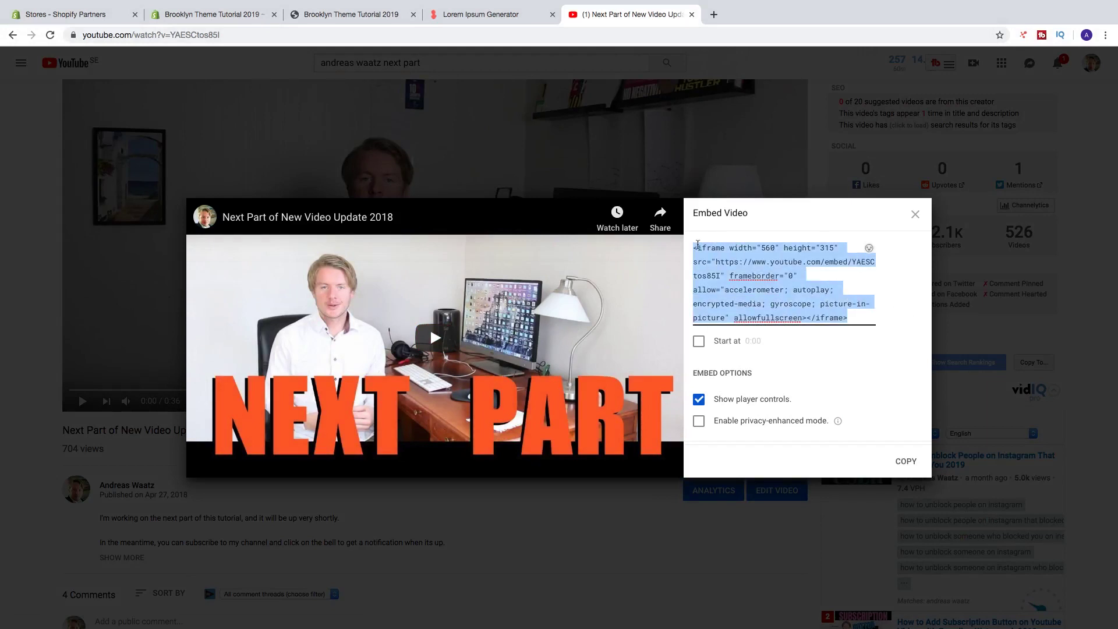
Set the embedded video to start at 0:10
scroll(734, 273, down, 1)
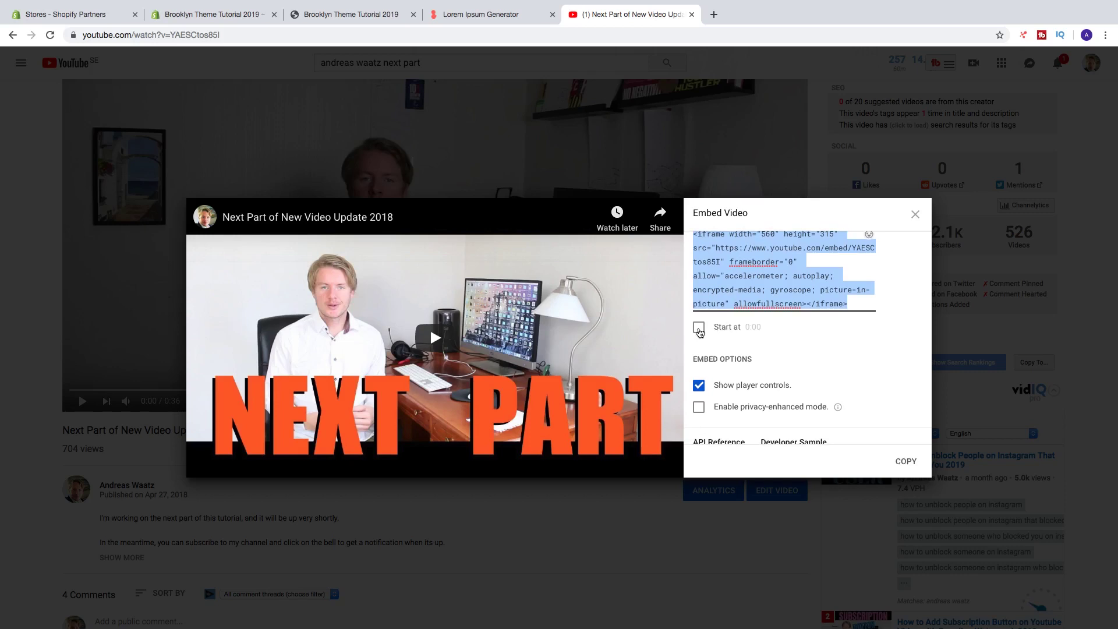
click(718, 330)
click(761, 328)
key(BackSpace)
key(BackSpace)
text(10)
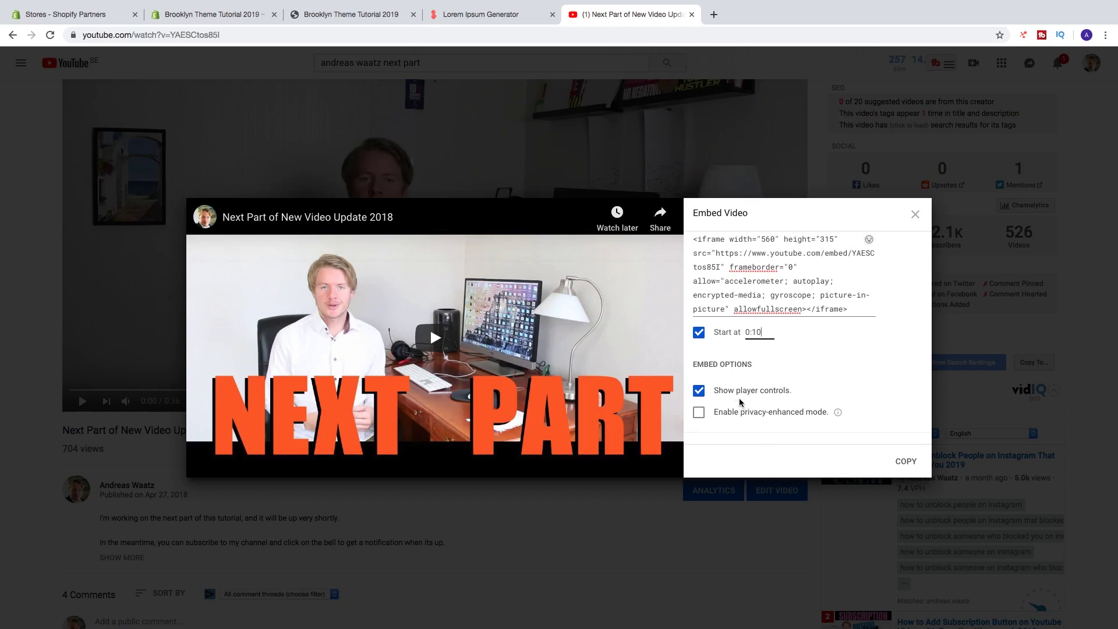
Turn off the player controls and enable privacy-enhanced mode for the embedded video
click(701, 391)
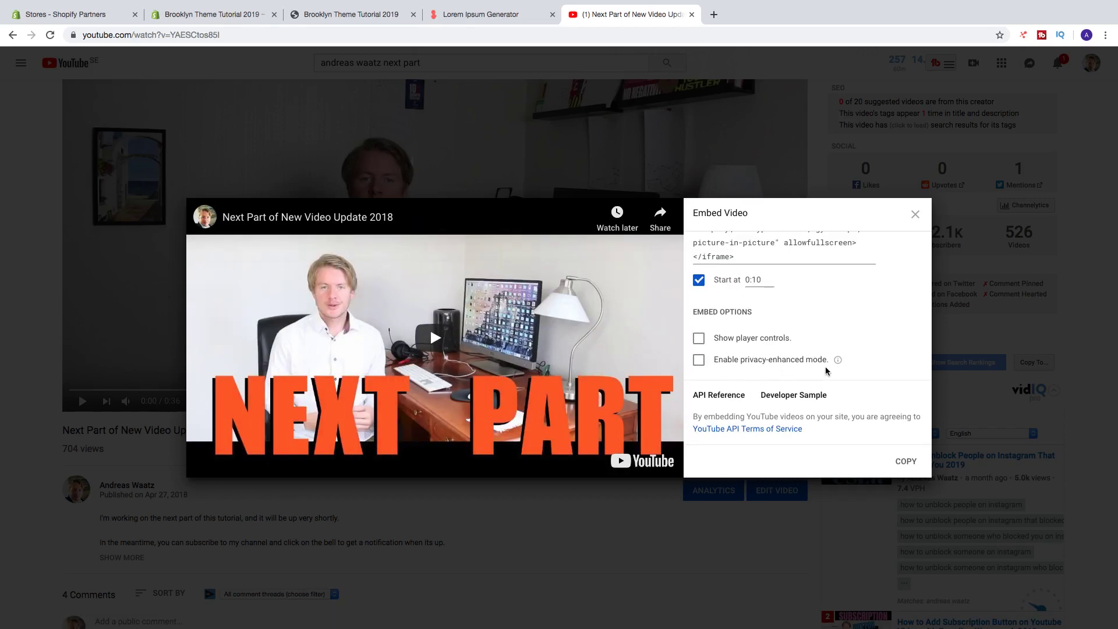
mouse_move(838, 364)
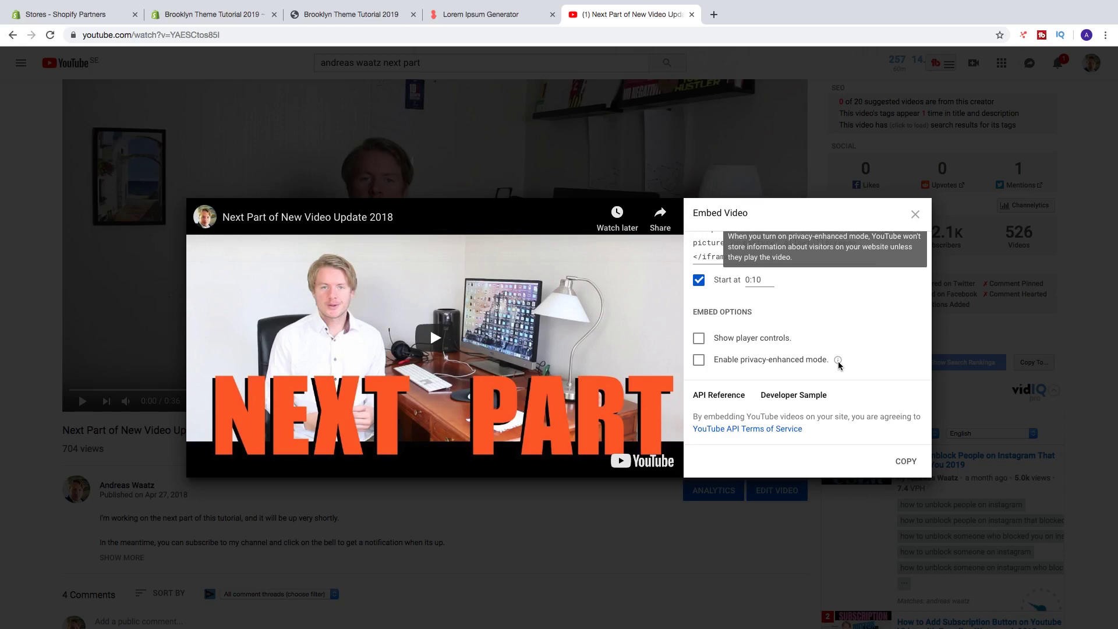
click(699, 360)
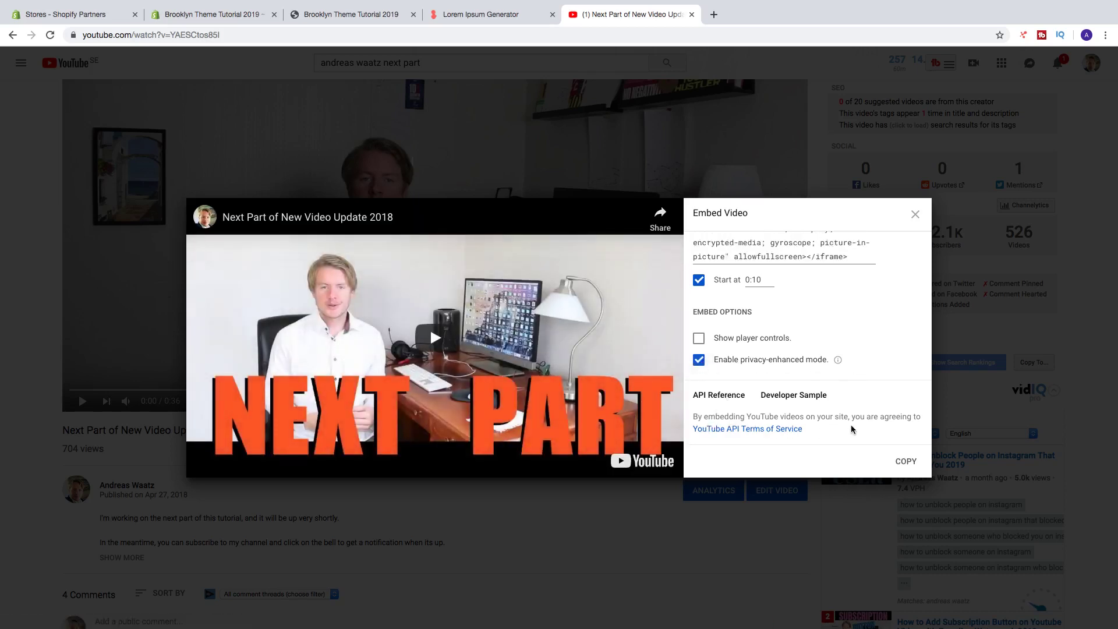
Open the YouTube API Terms of Service in a new tab, skim them and return to the embed code
right_click(726, 432)
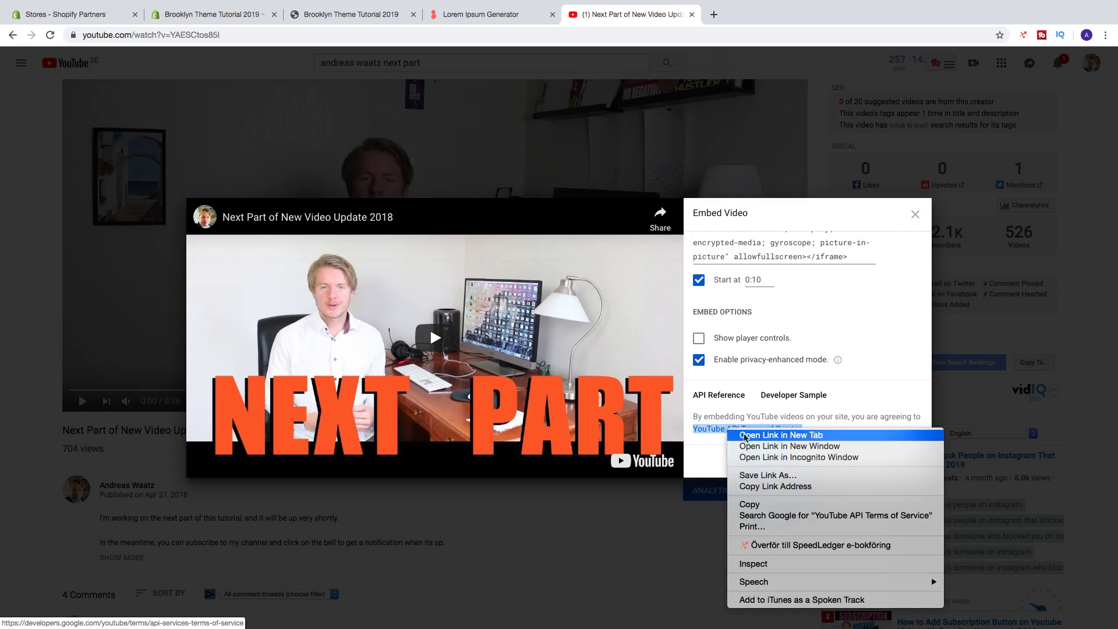
click(750, 436)
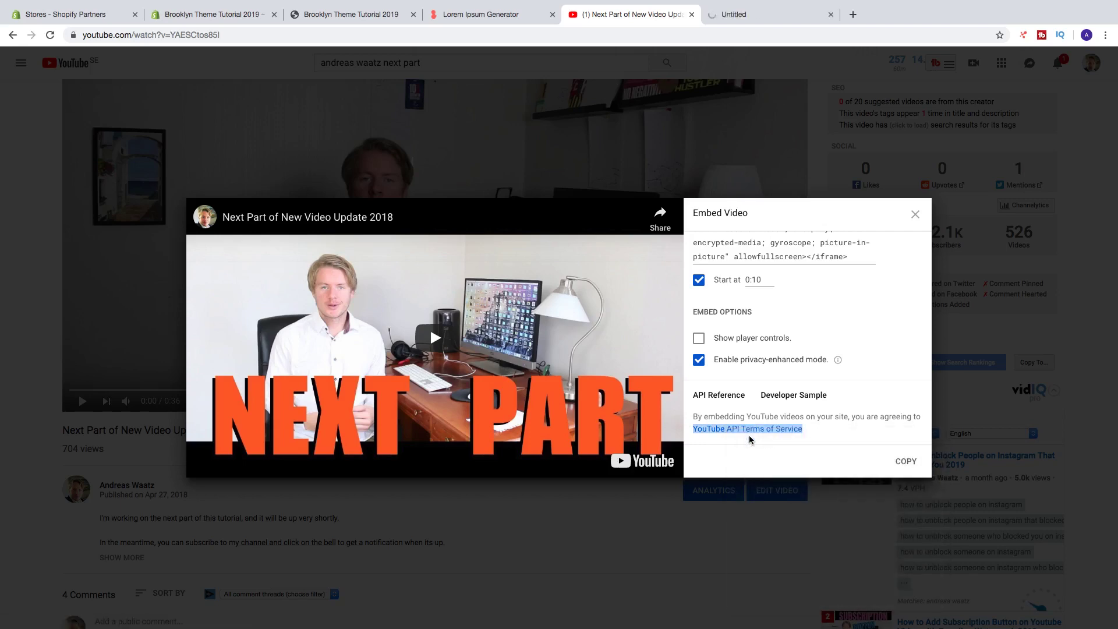
click(756, 15)
scroll(584, 248, down, 2)
scroll(585, 247, down, 8)
click(636, 15)
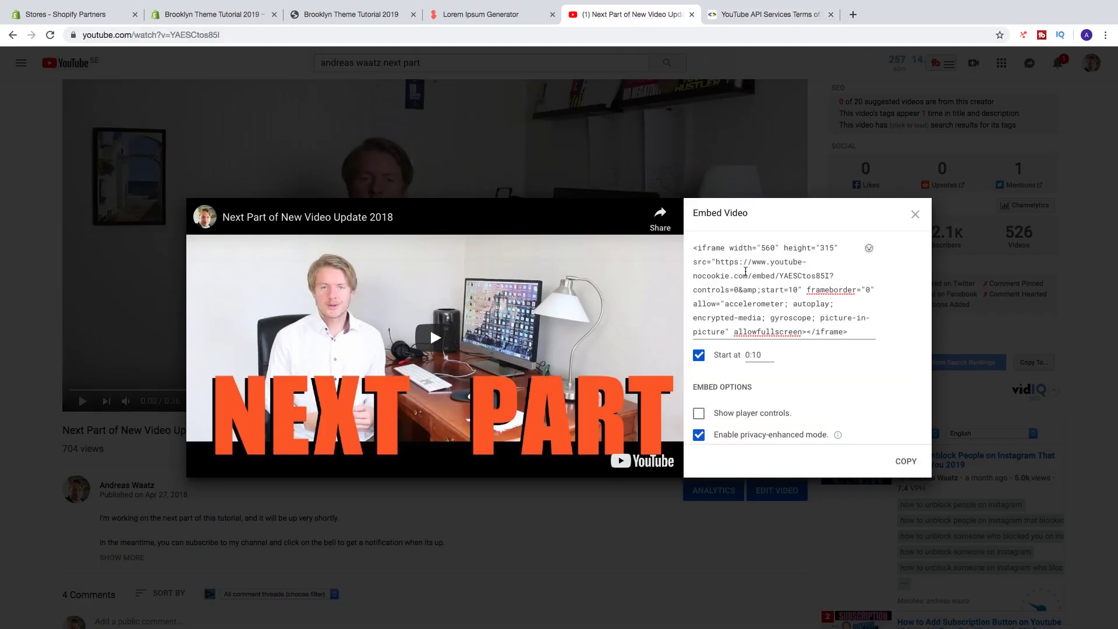
Copy the full embed code and insert the video with it in the Shopify collection description
click(745, 271)
right_click(745, 271)
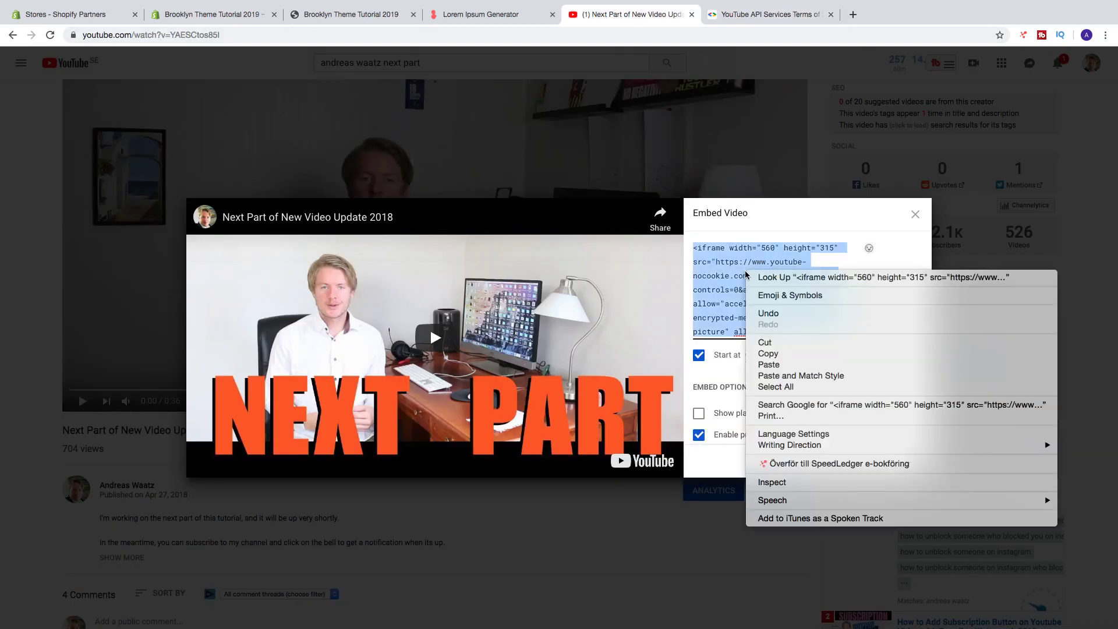
click(787, 354)
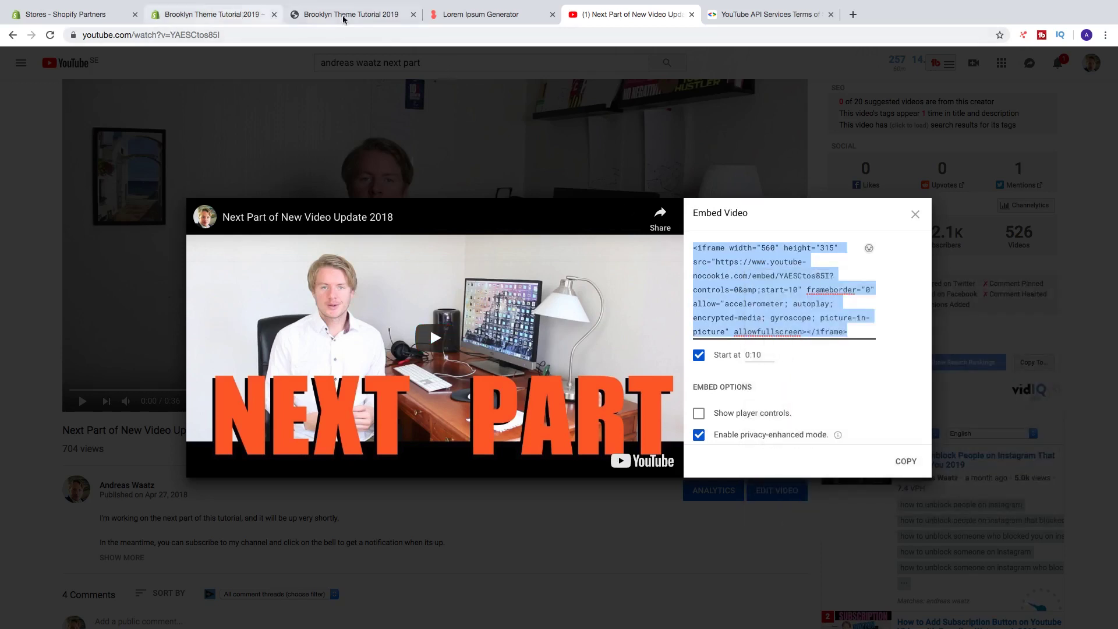
click(233, 14)
right_click(435, 328)
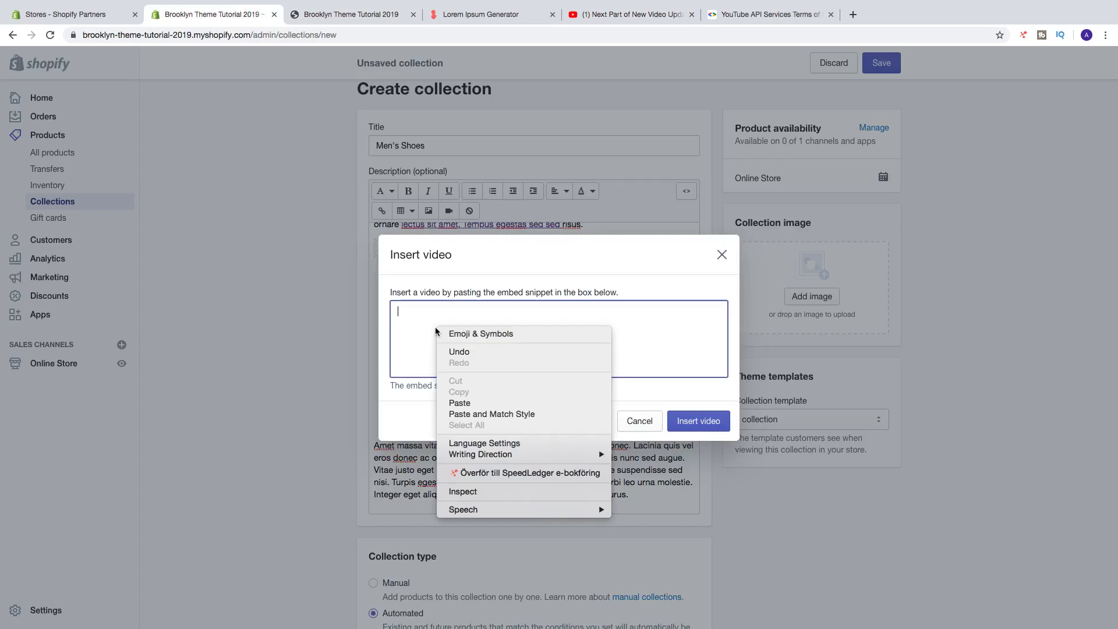
click(492, 400)
click(693, 418)
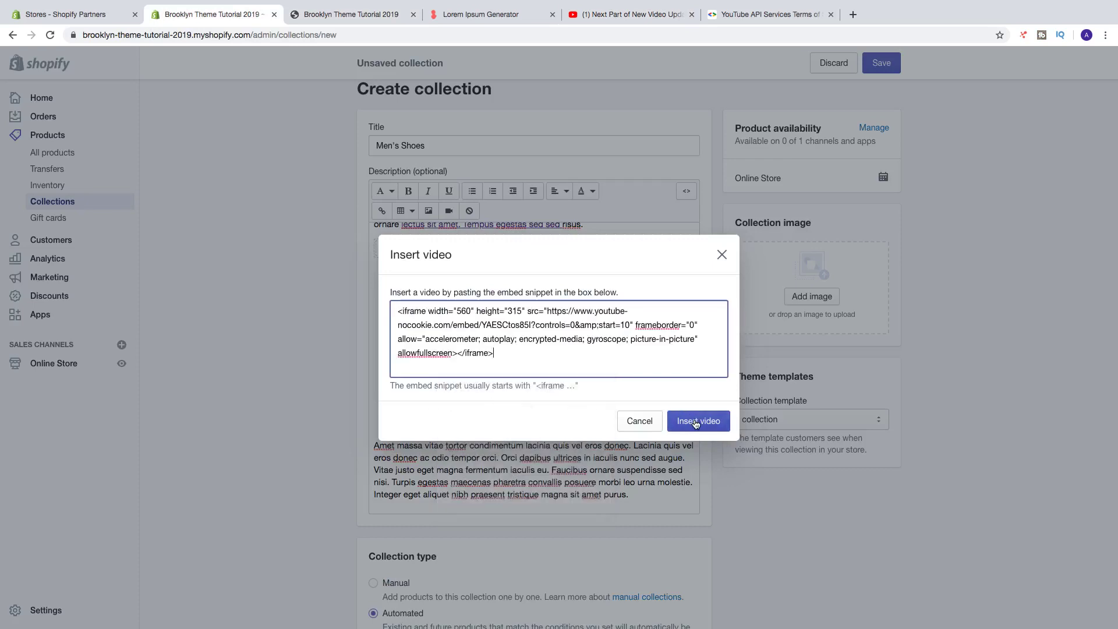
Review the whole collection description, from the heading to the embedded video and closing paragraph
scroll(508, 367, down, 5)
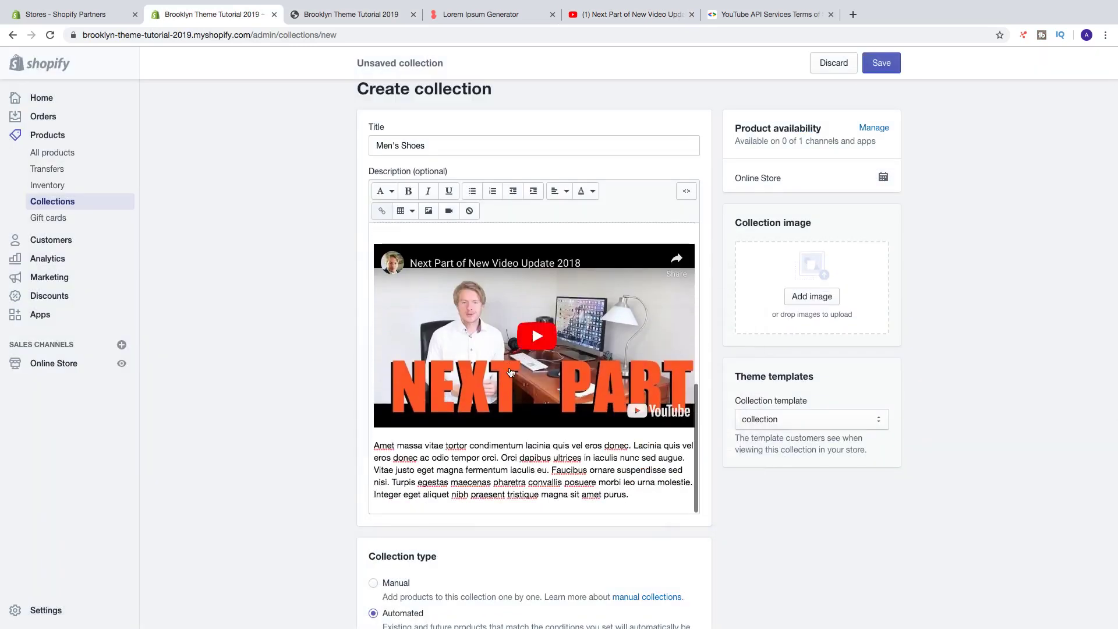
scroll(512, 367, up, 3)
scroll(513, 366, down, 3)
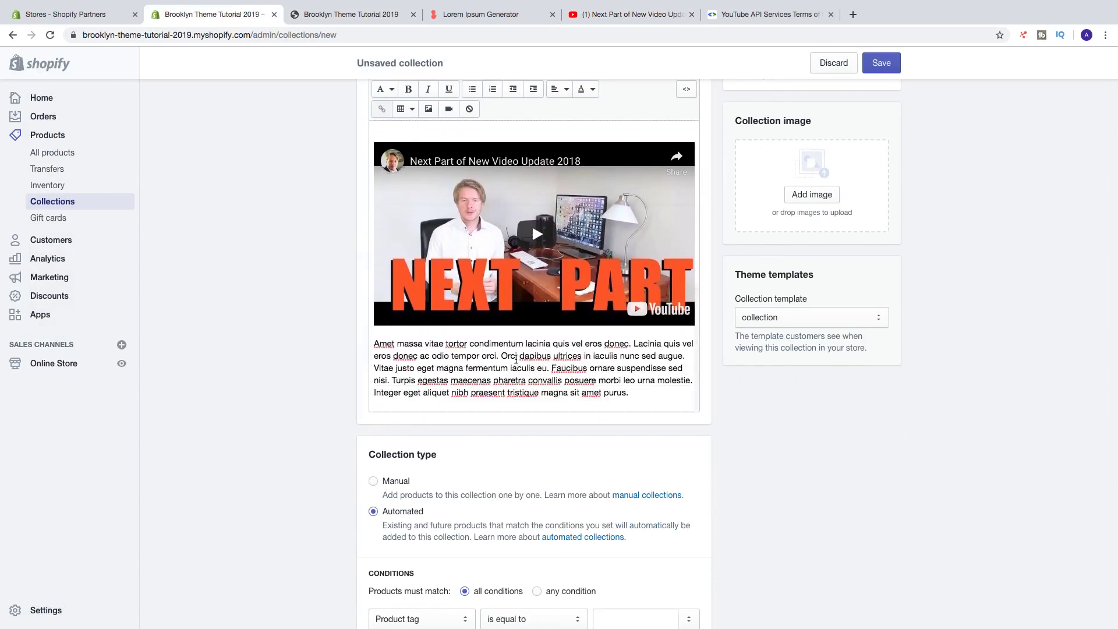
scroll(514, 366, up, 10)
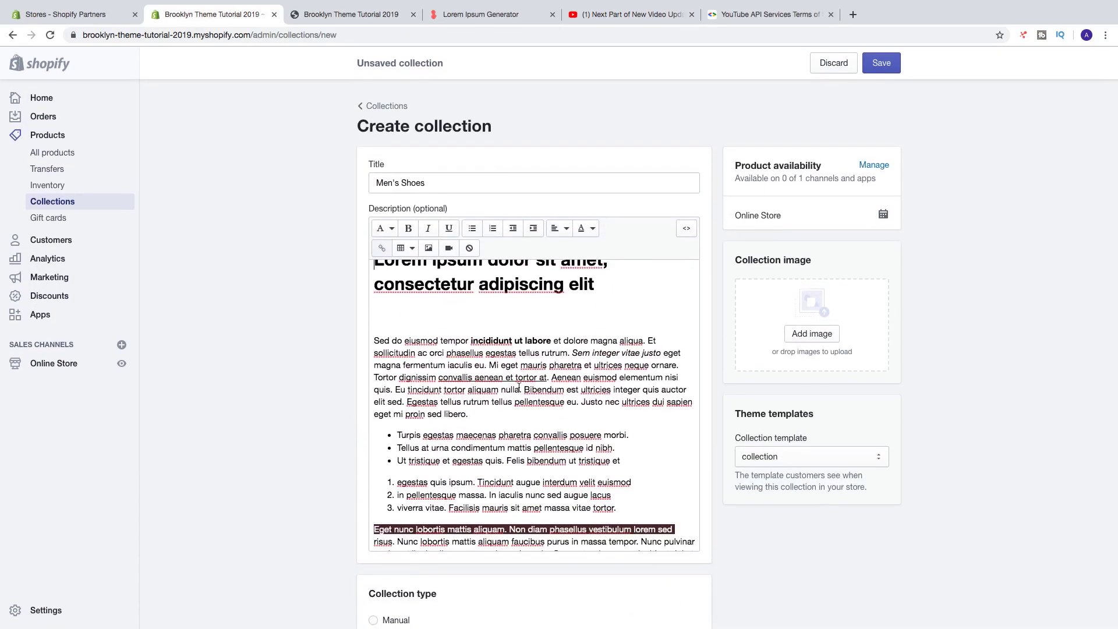
scroll(519, 387, up, 1)
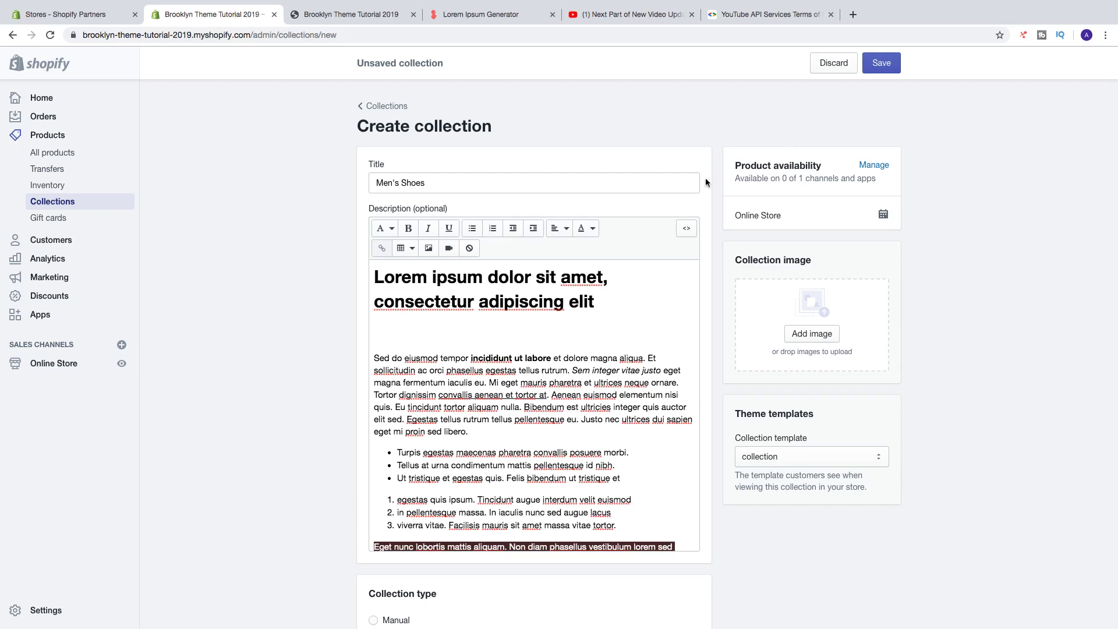
scroll(551, 316, down, 5)
scroll(550, 316, down, 3)
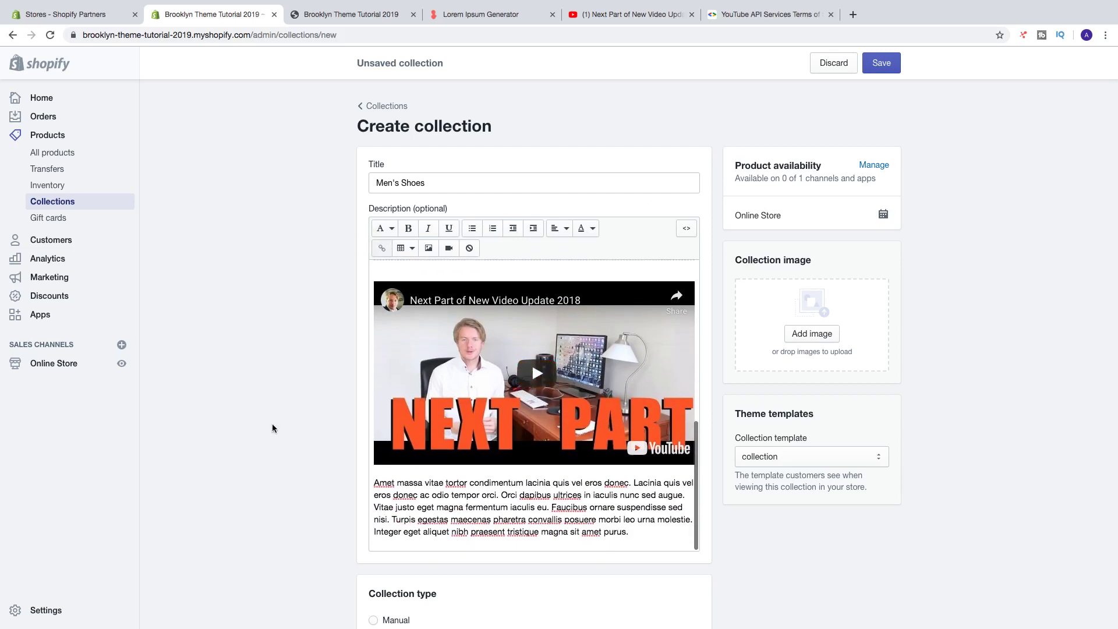
Try the Manual collection type and switch back to Automated
scroll(272, 424, down, 7)
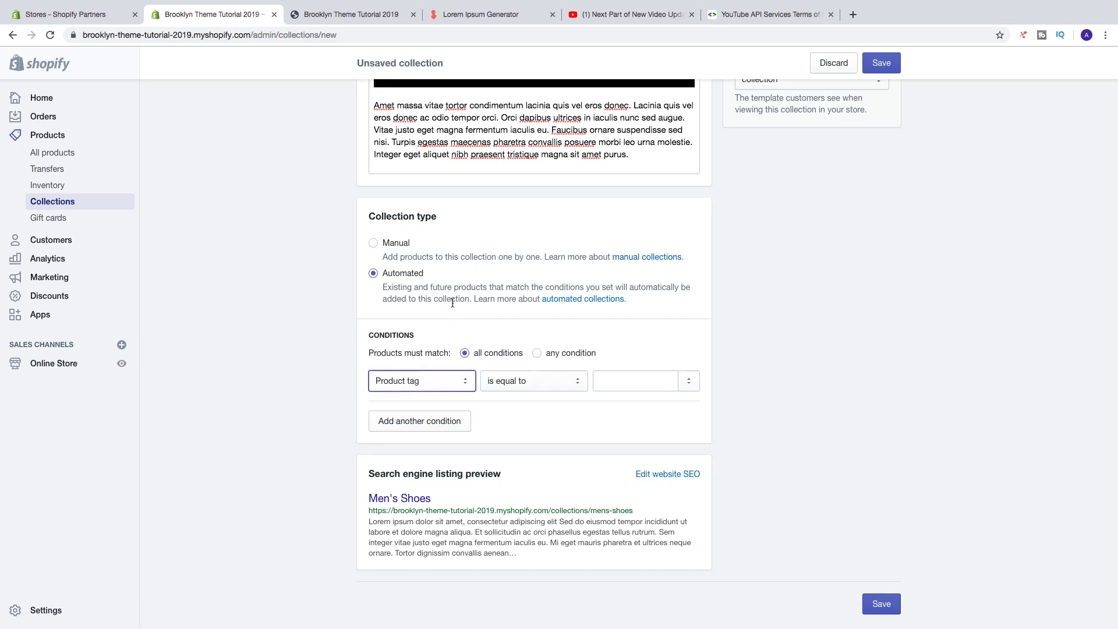
click(371, 244)
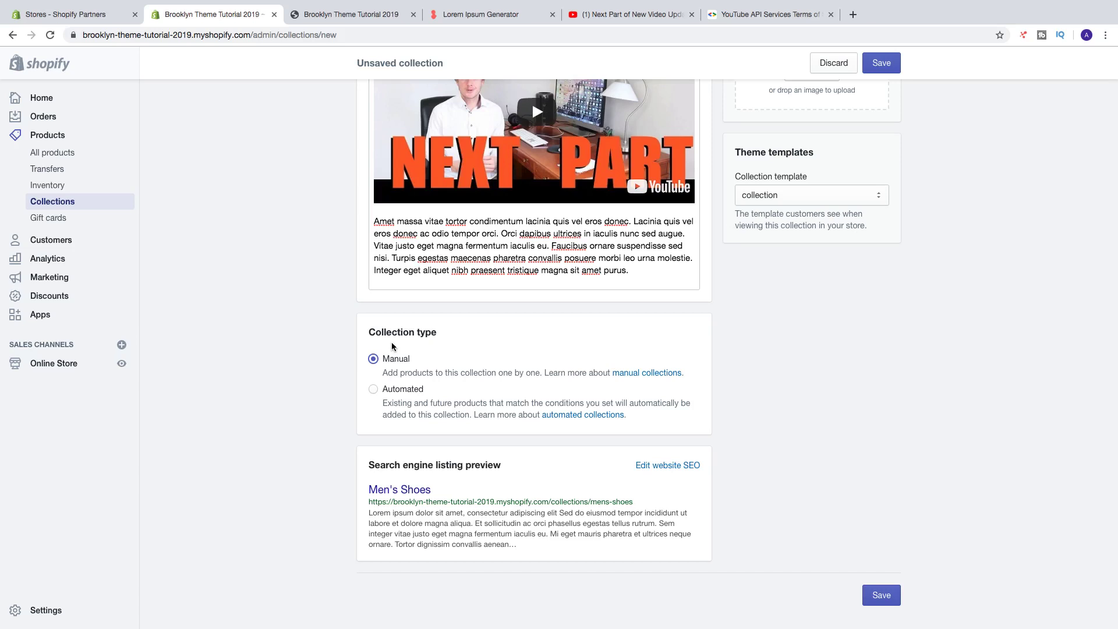
click(374, 389)
Set the automated condition to product tag is equal to "shoes" and look through the other available condition properties and operators
scroll(373, 391, down, 2)
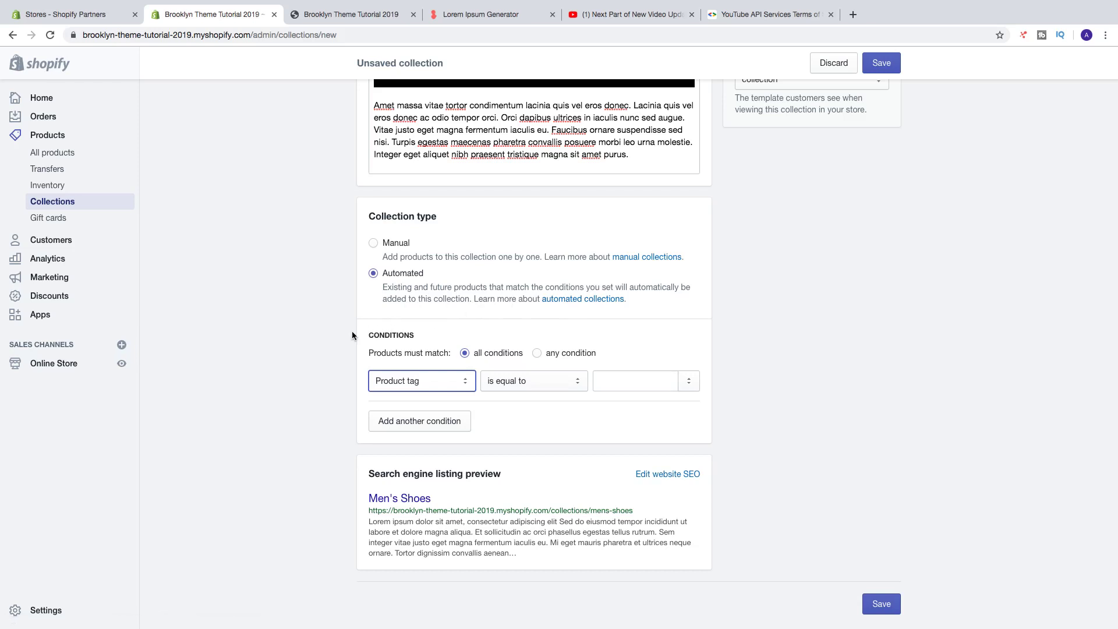
scroll(361, 333, down, 1)
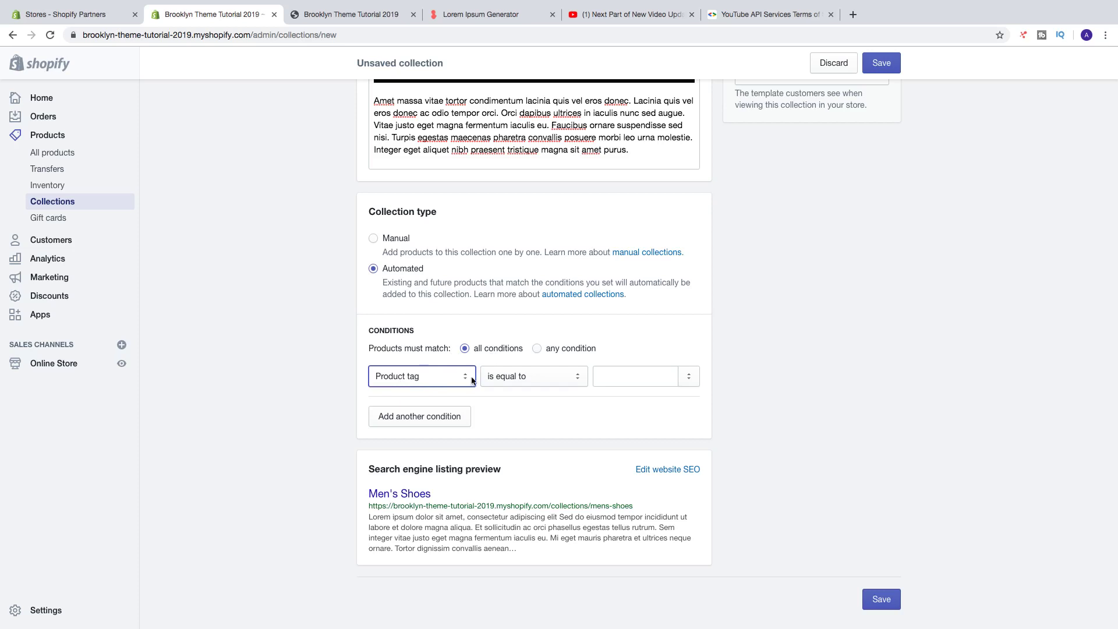
click(616, 374)
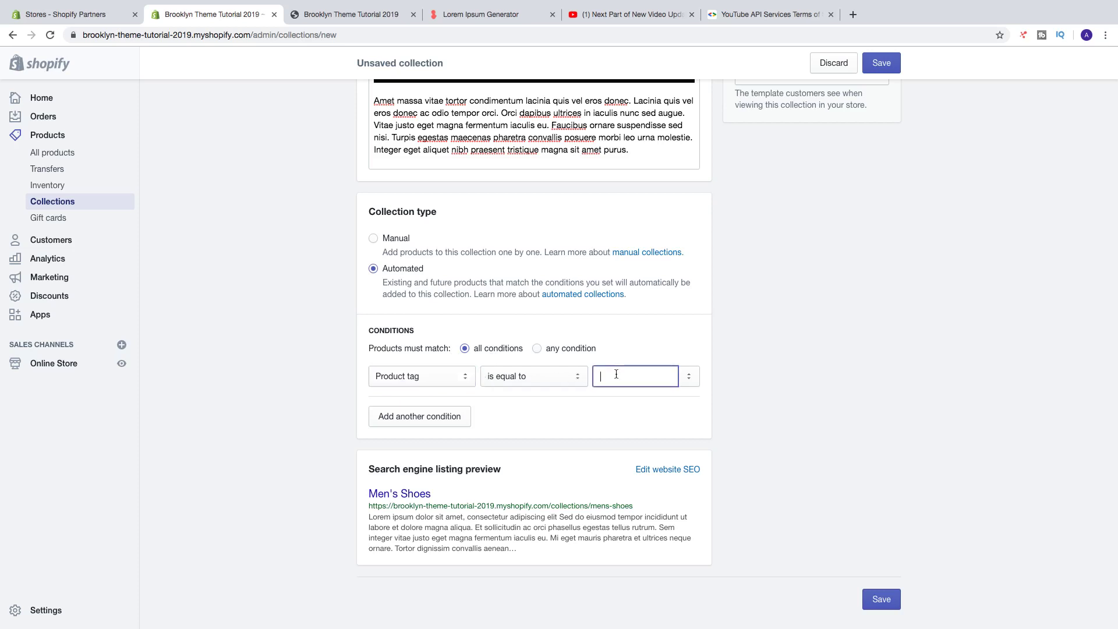
text(shoes)
click(454, 377)
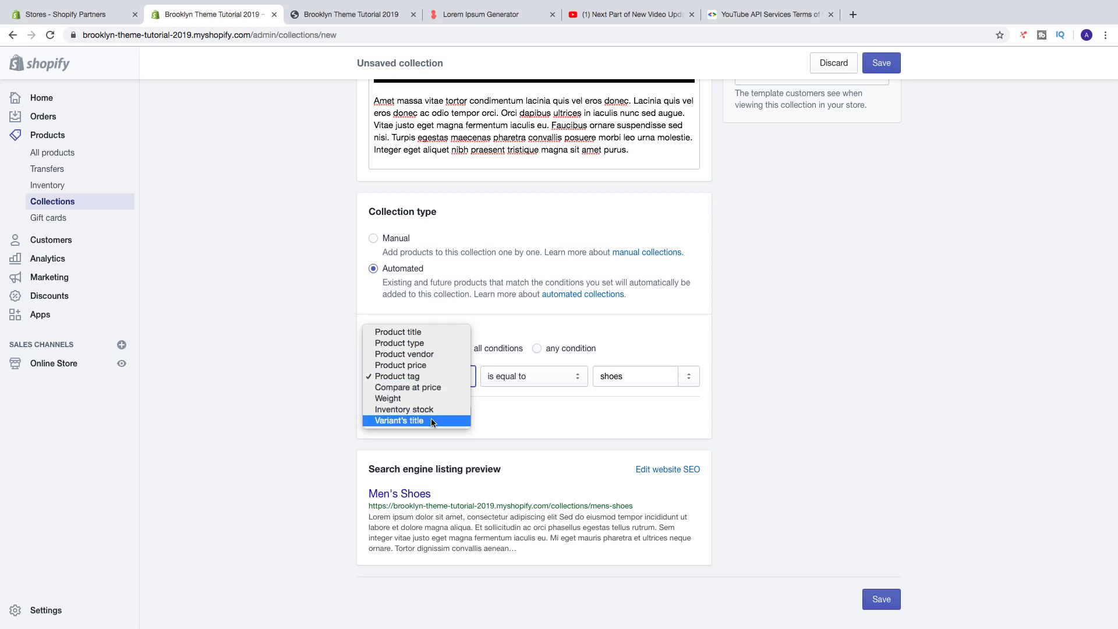
click(638, 333)
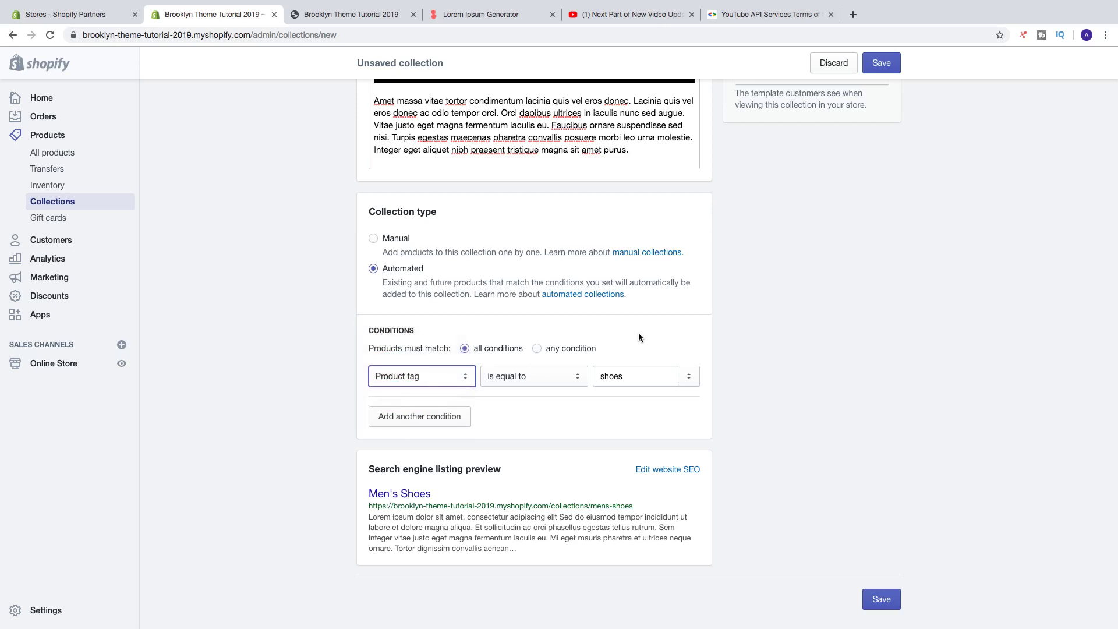
click(536, 379)
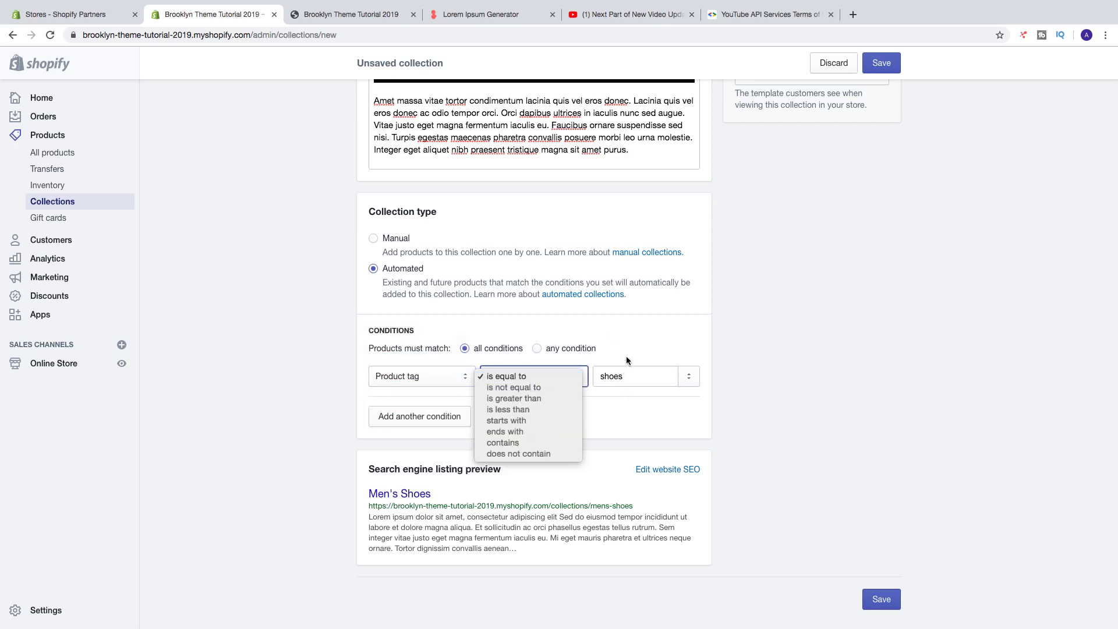
click(633, 337)
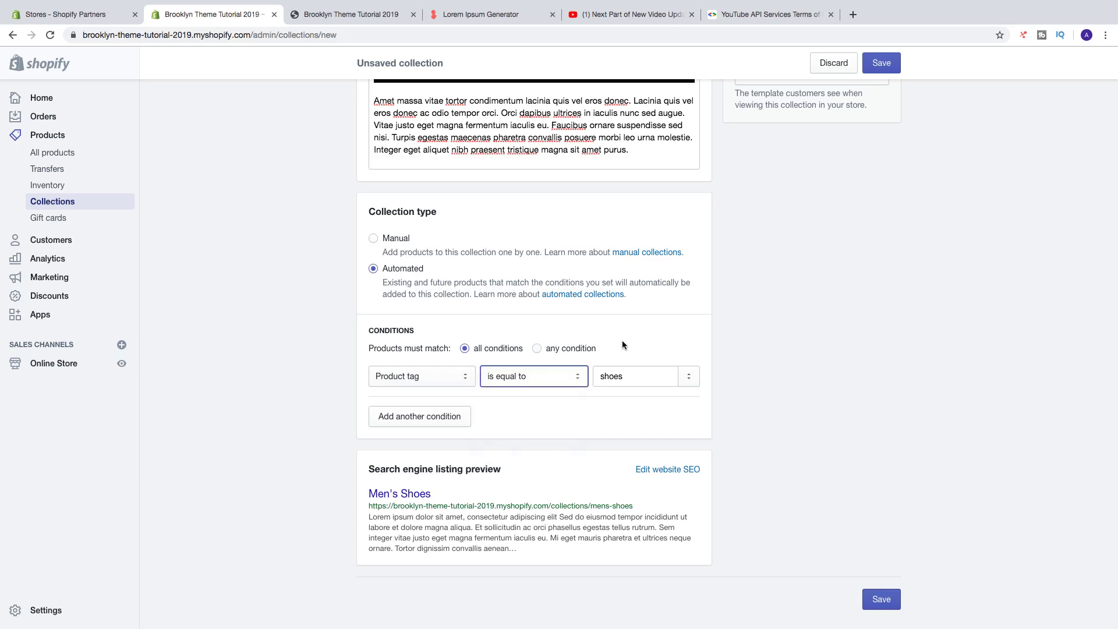
Try adding a second product condition to the collection and delete it again
click(436, 417)
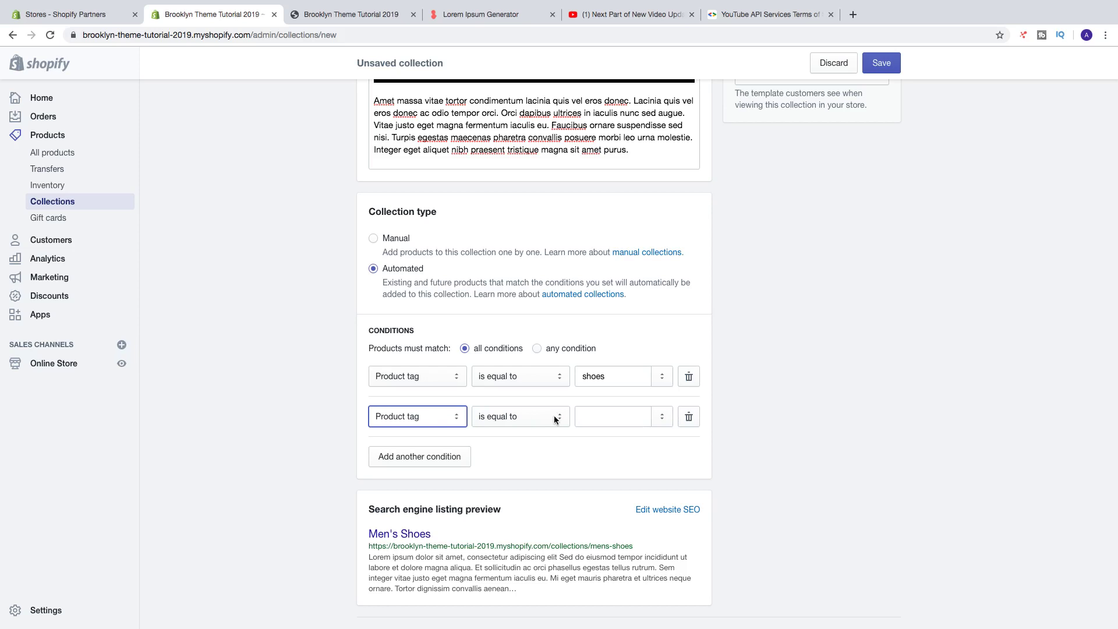
key(Tab)
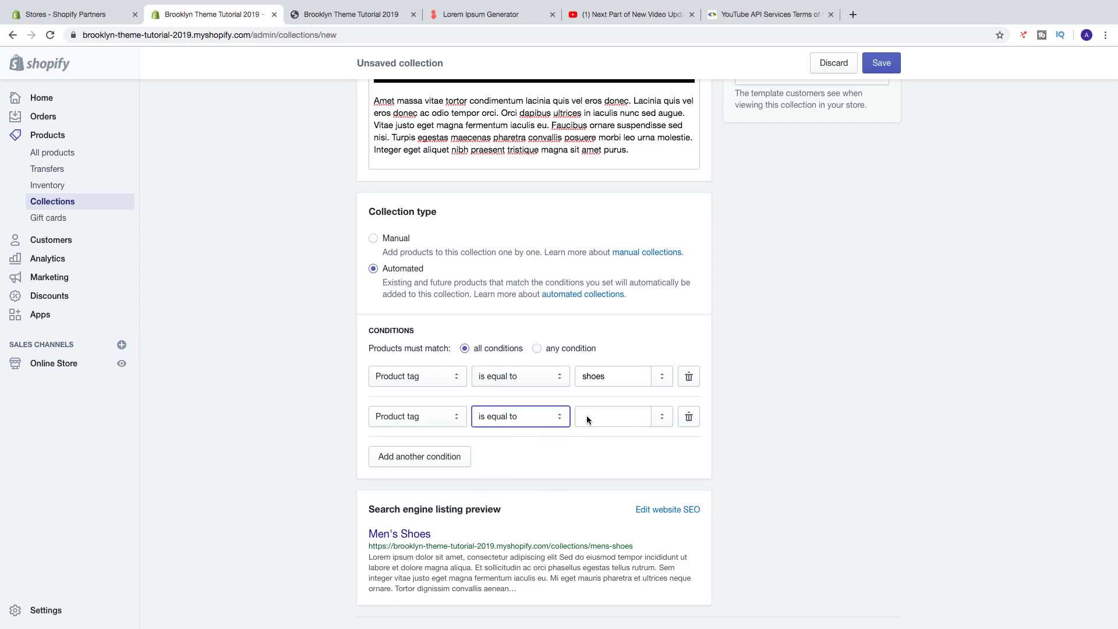
click(686, 417)
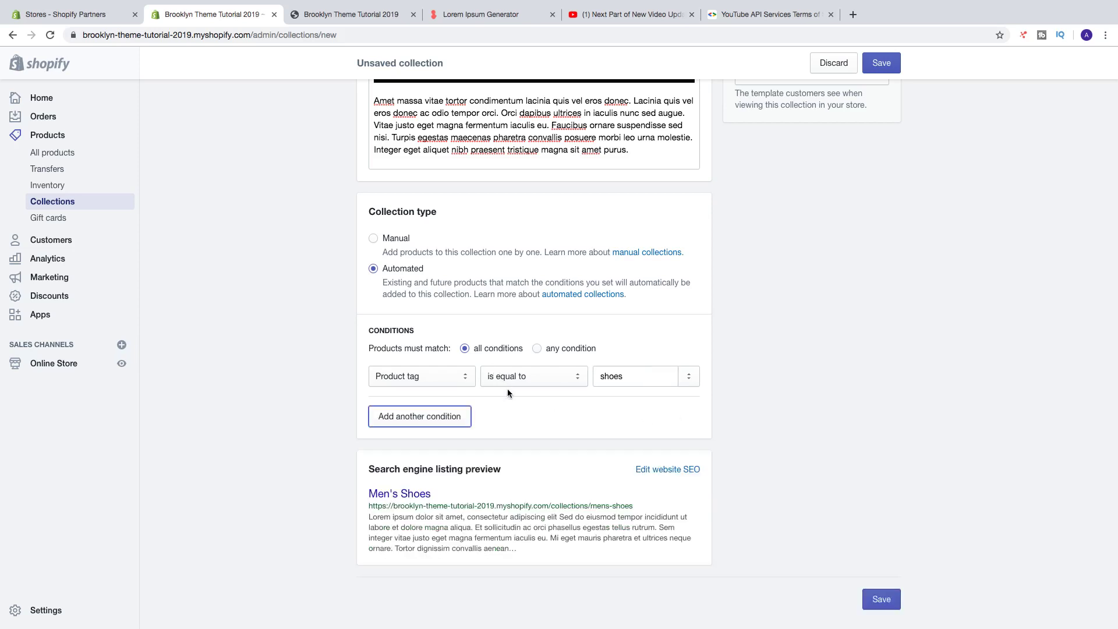
Set the collection type to Manual and open the search engine listing's page title, description and URL fields for review
click(373, 238)
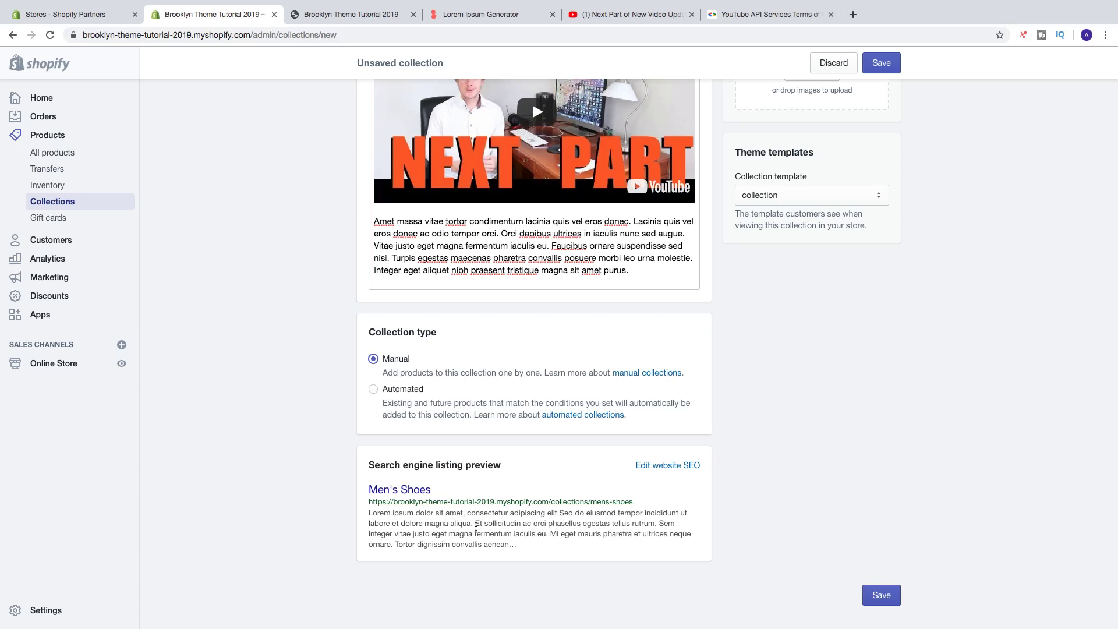
click(652, 473)
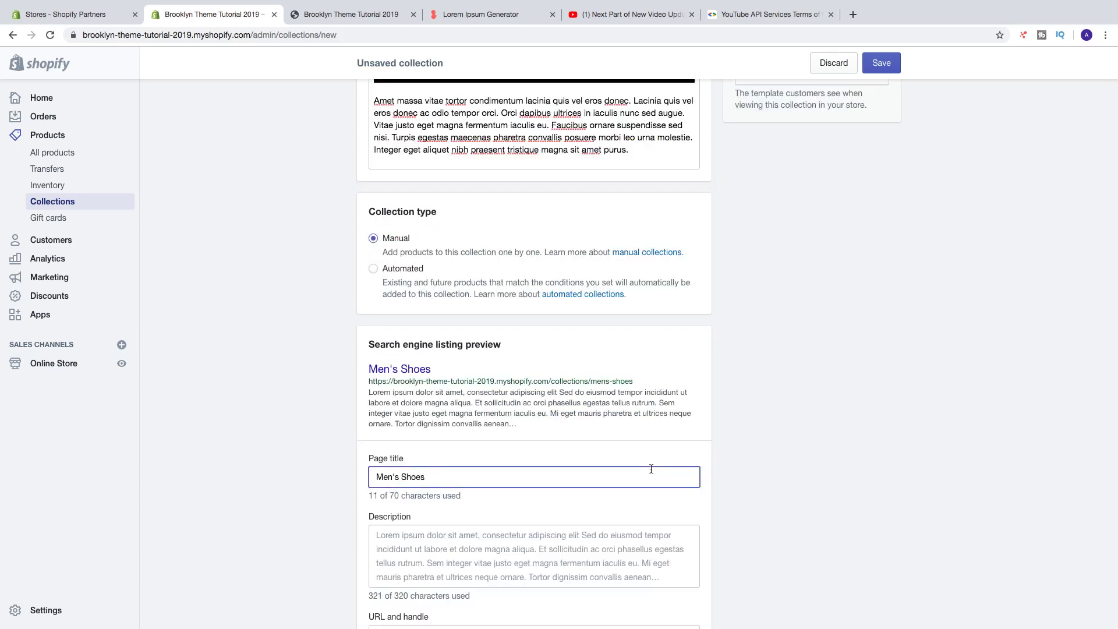
scroll(599, 489, down, 3)
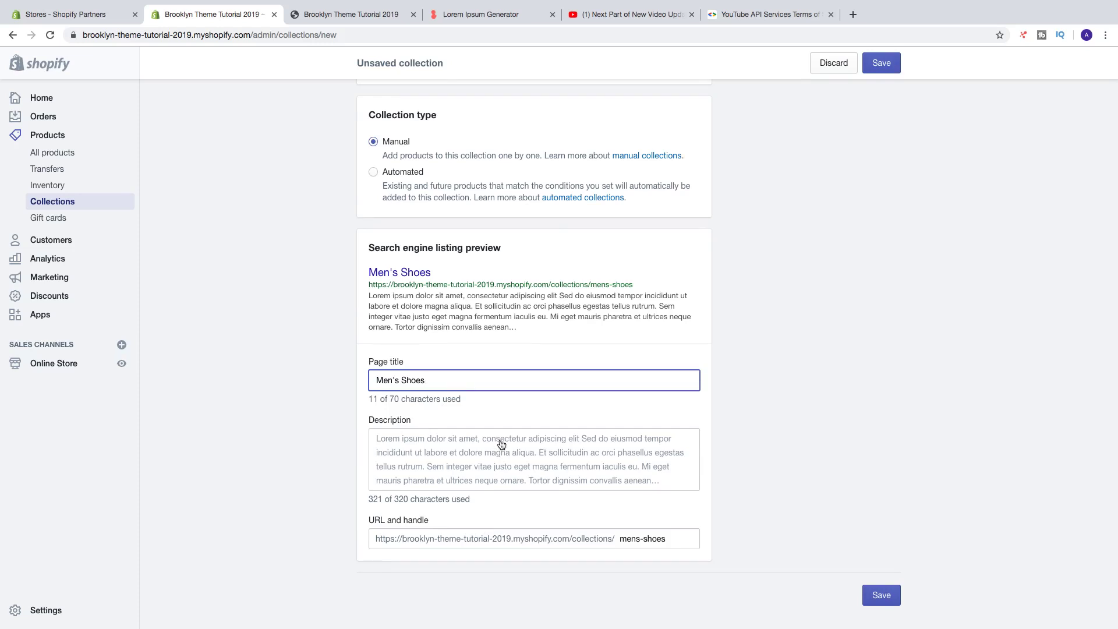
Open pixabay.com in a new tab and search its images for "men shoes"
scroll(501, 444, up, 10)
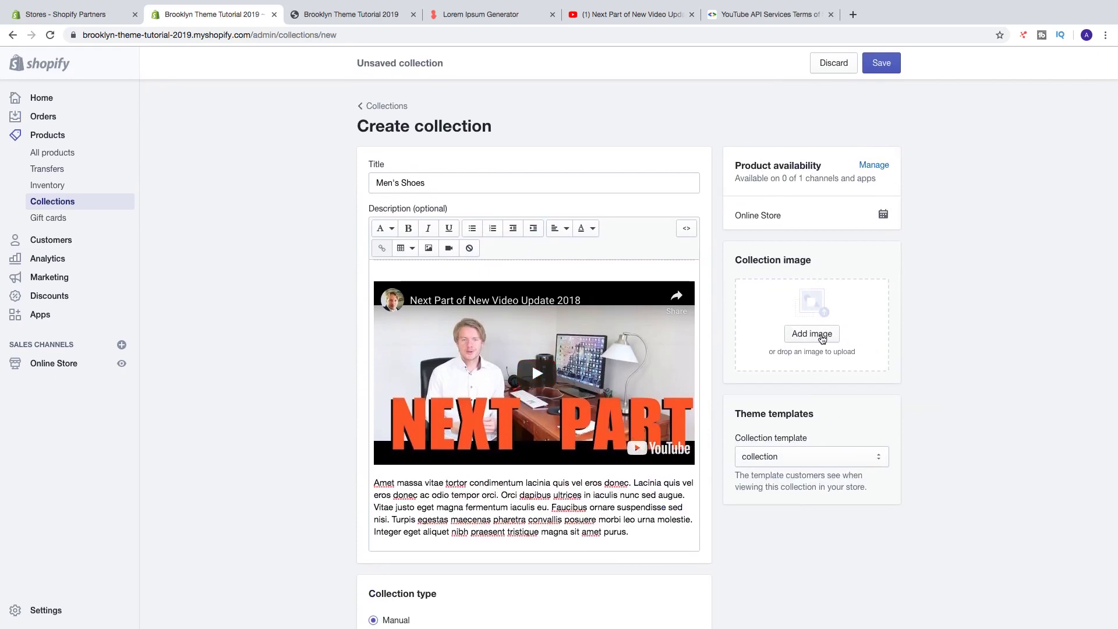
click(853, 14)
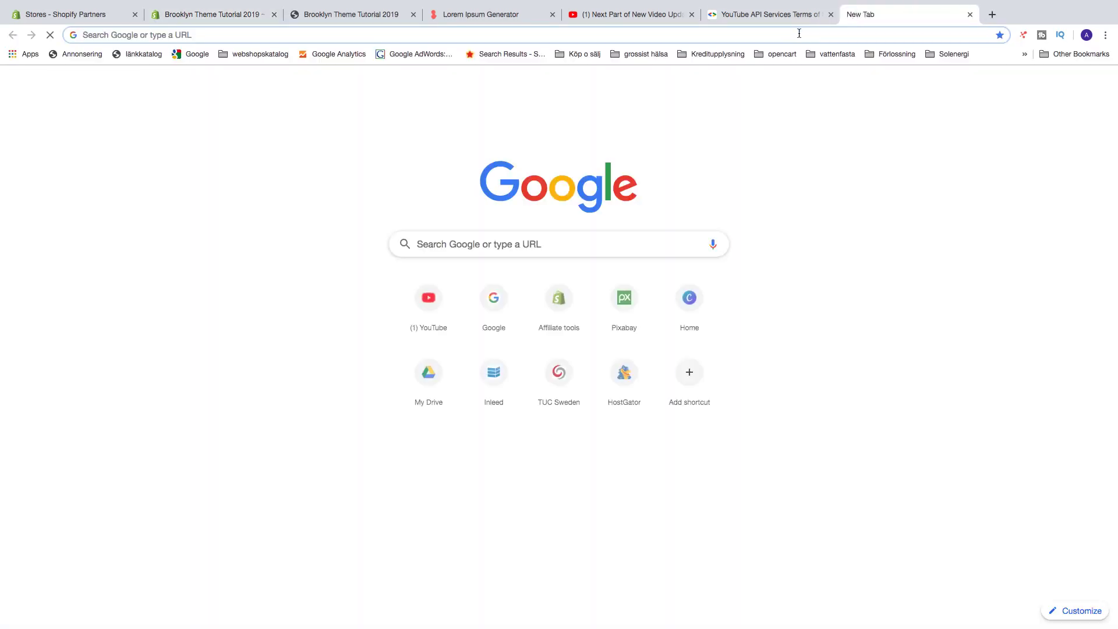
text(pixabay.com)
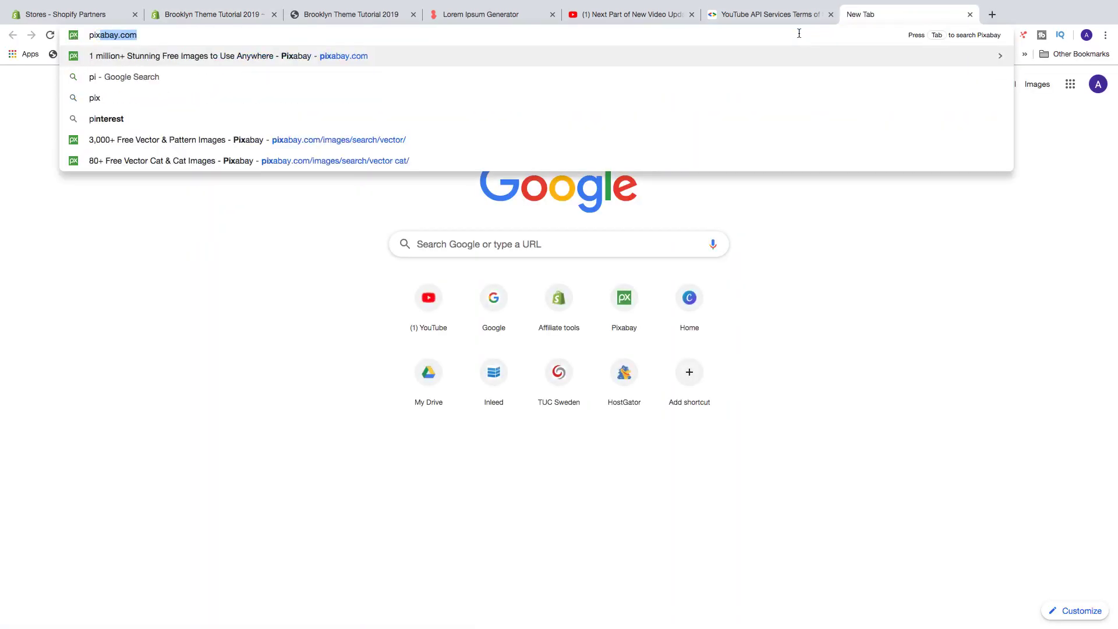
key(Return)
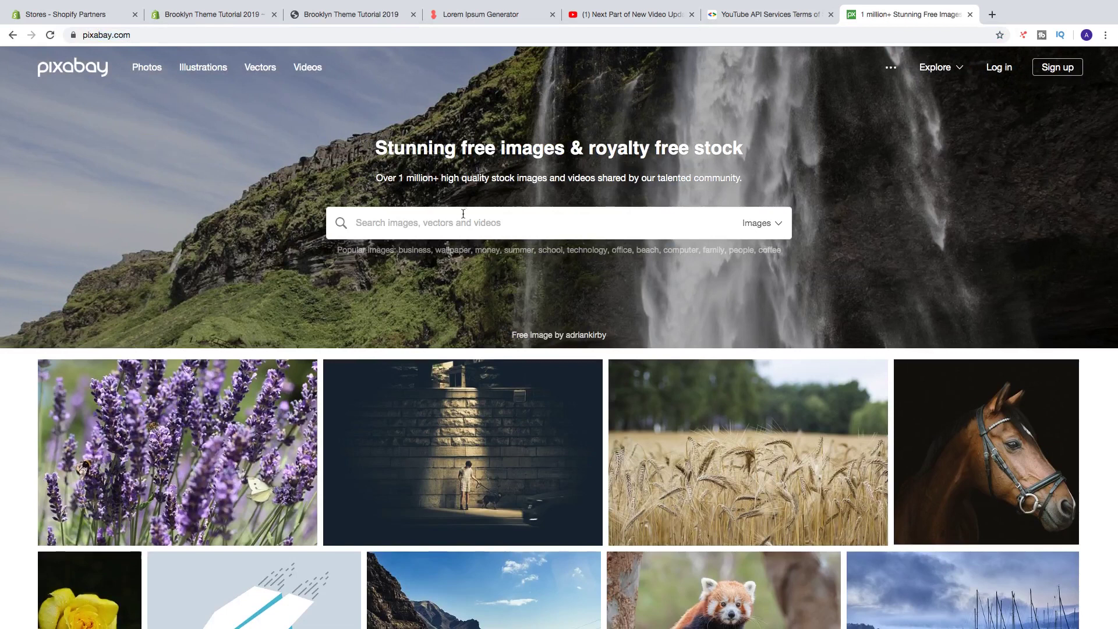
click(436, 230)
text(men's)
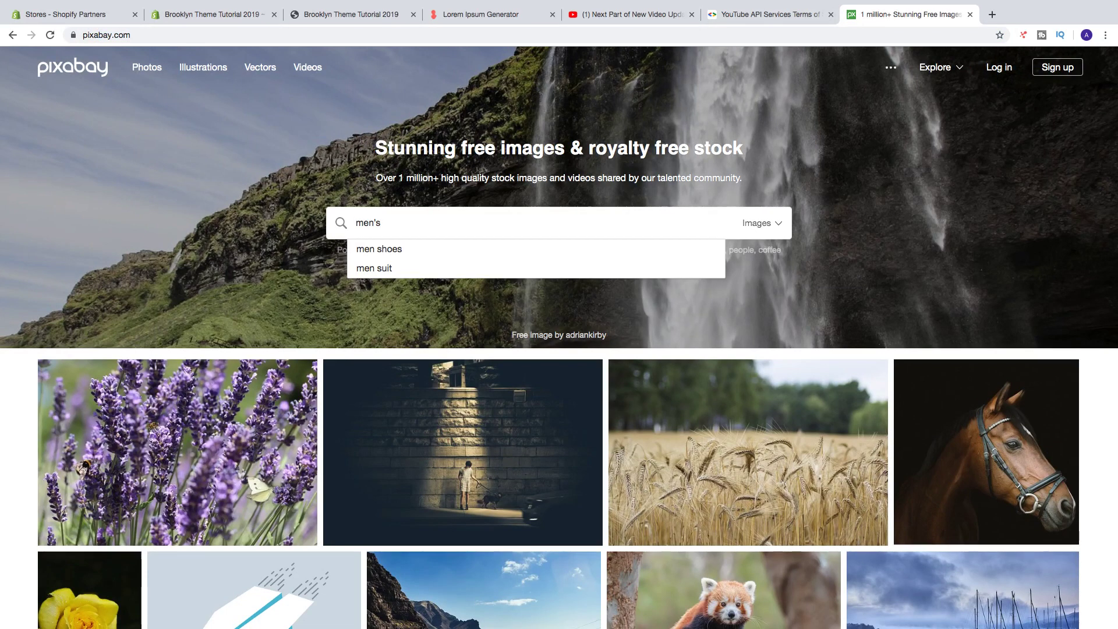
click(480, 251)
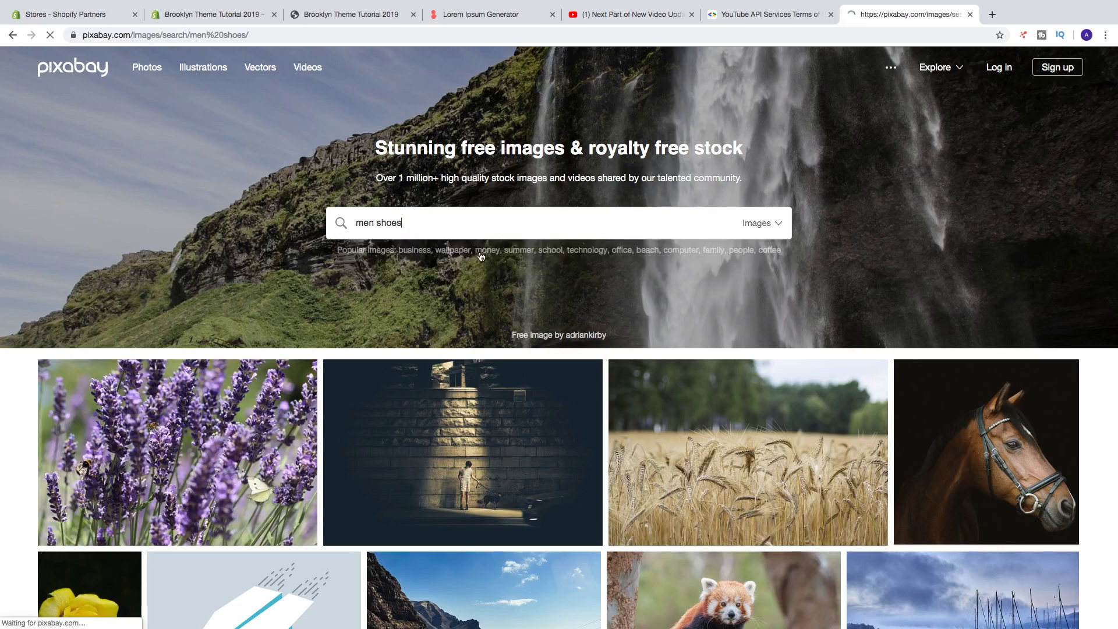
Choose the brown leather lace-up shoes photo on a wooden floor from the results and download it at 1280×853
scroll(432, 358, down, 6)
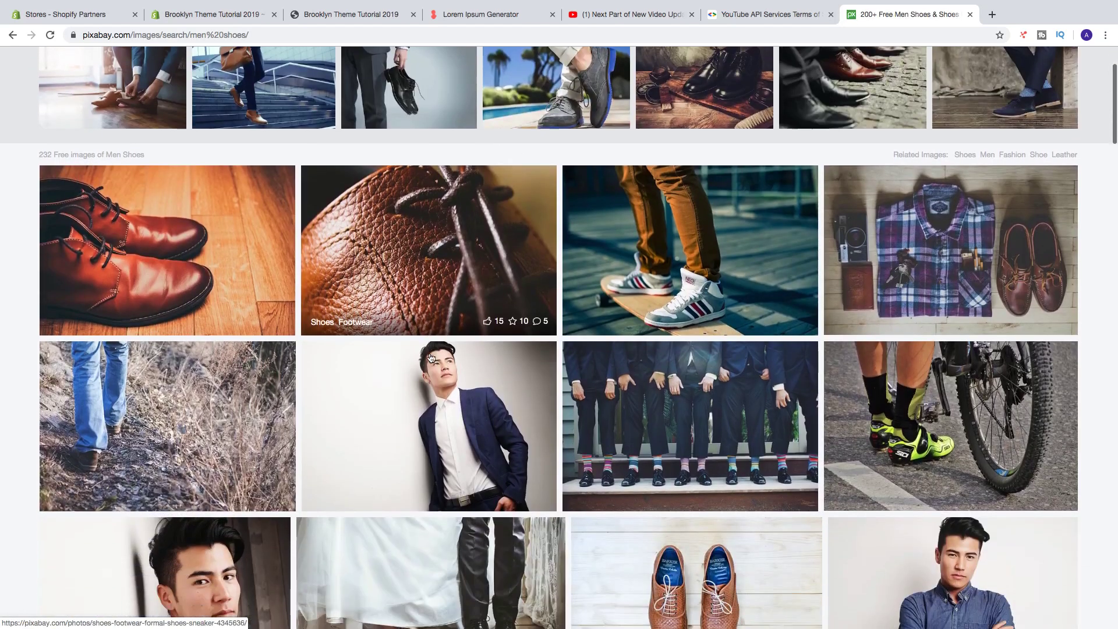
scroll(433, 358, down, 5)
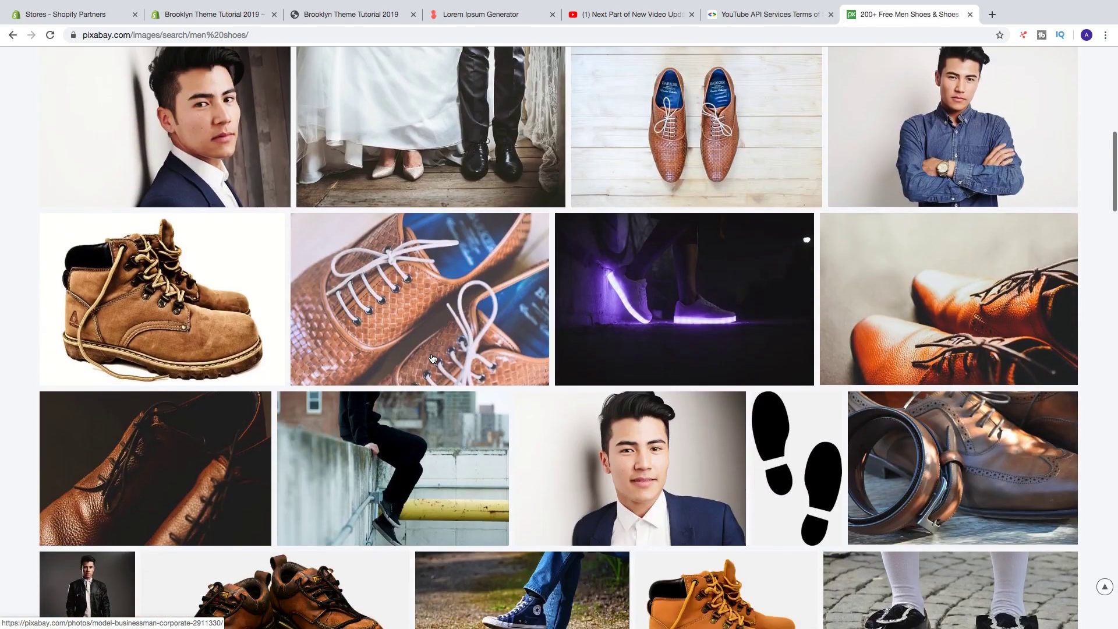
scroll(350, 359, up, 10)
click(174, 364)
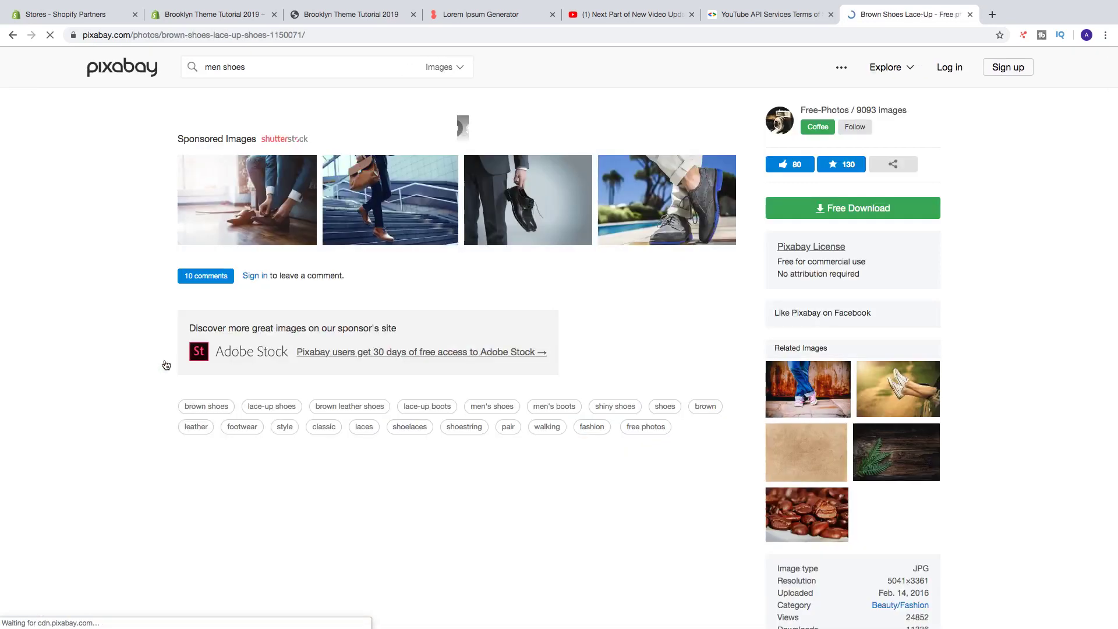
click(835, 291)
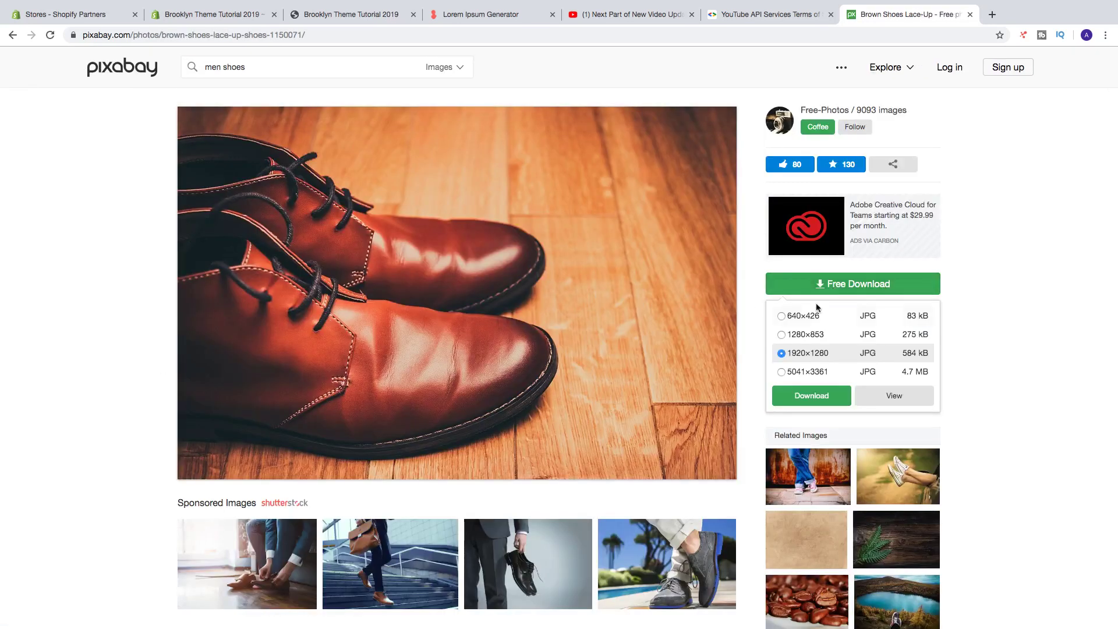
click(781, 335)
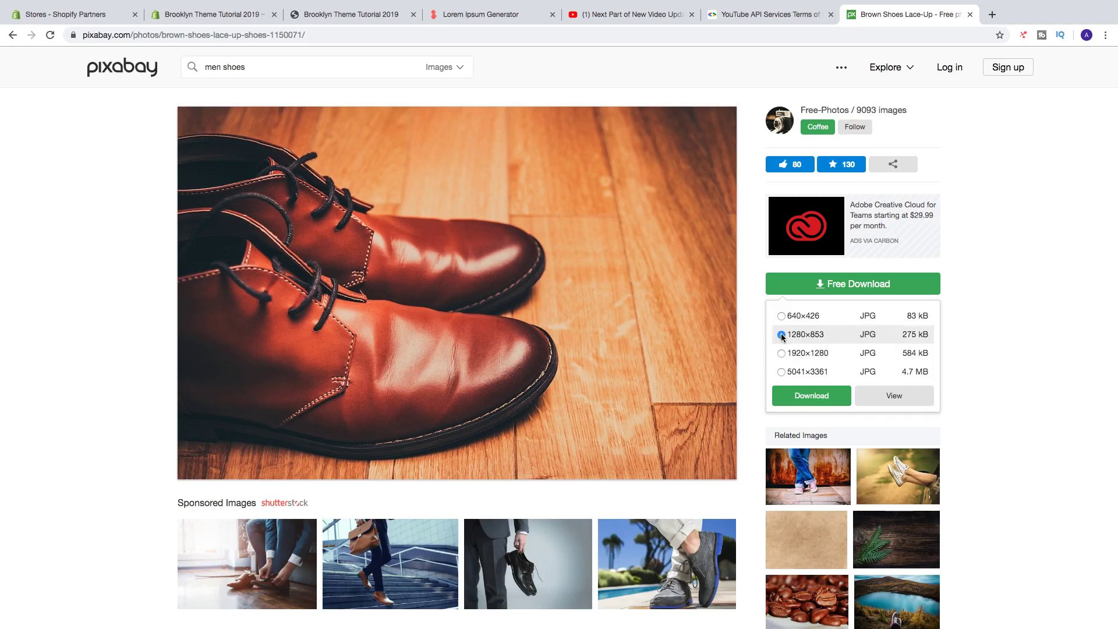
click(802, 396)
click(490, 357)
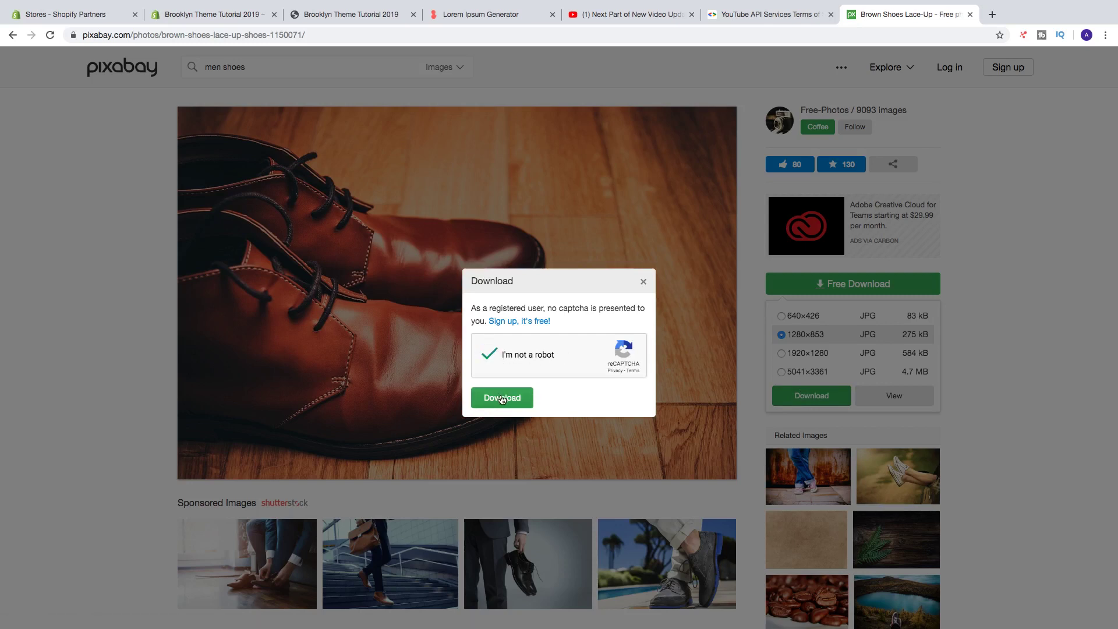
click(502, 398)
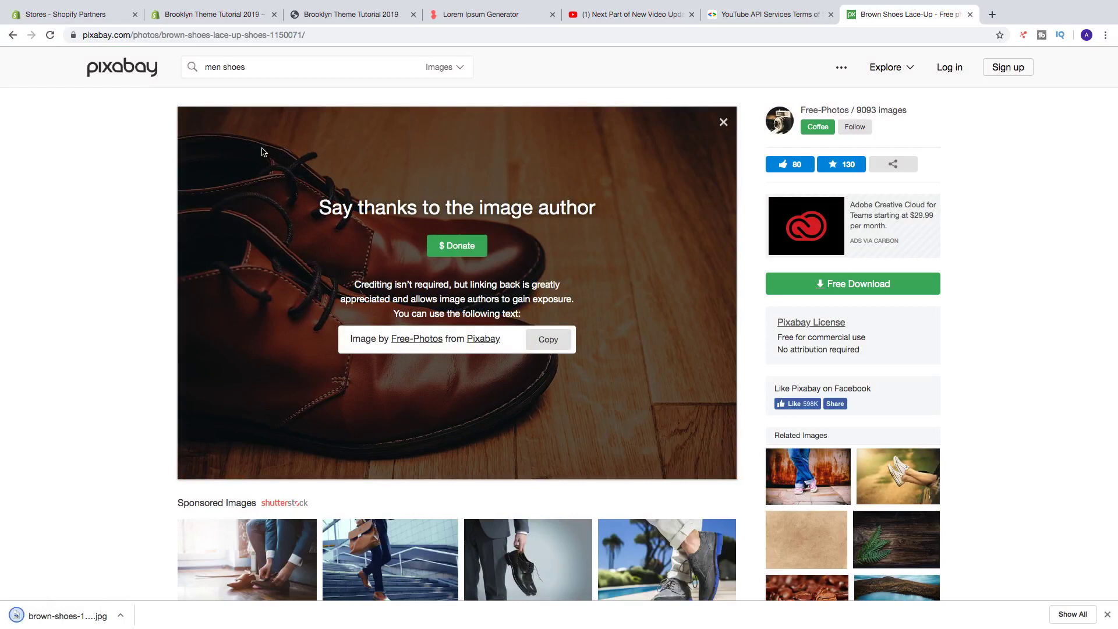
Return to the Shopify collection and upload the downloaded brown shoes JPG as the collection image
click(216, 16)
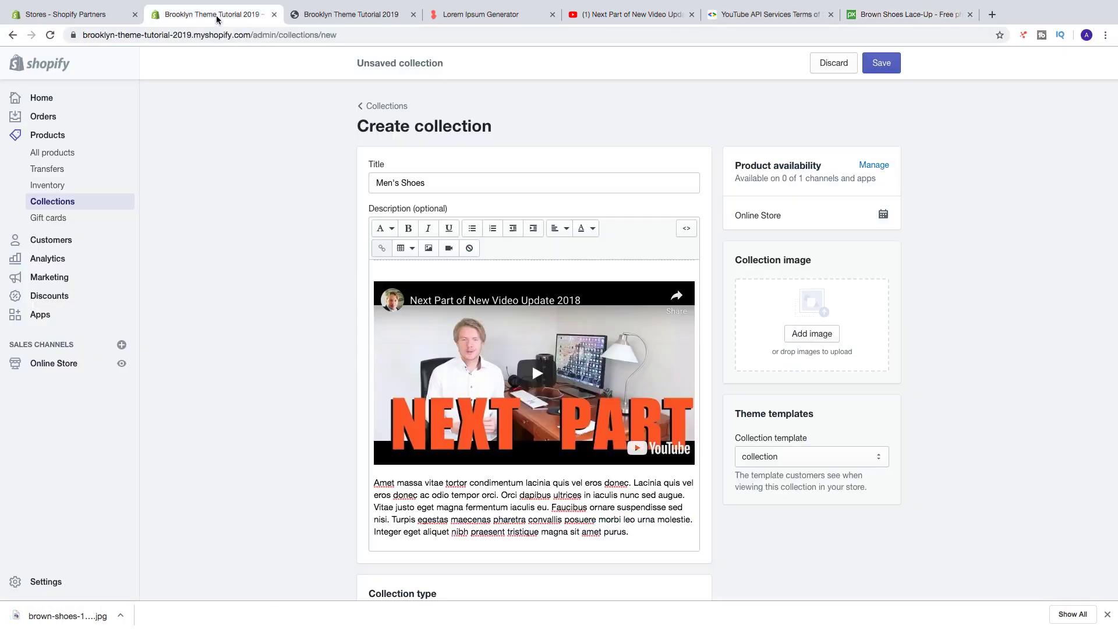
click(800, 338)
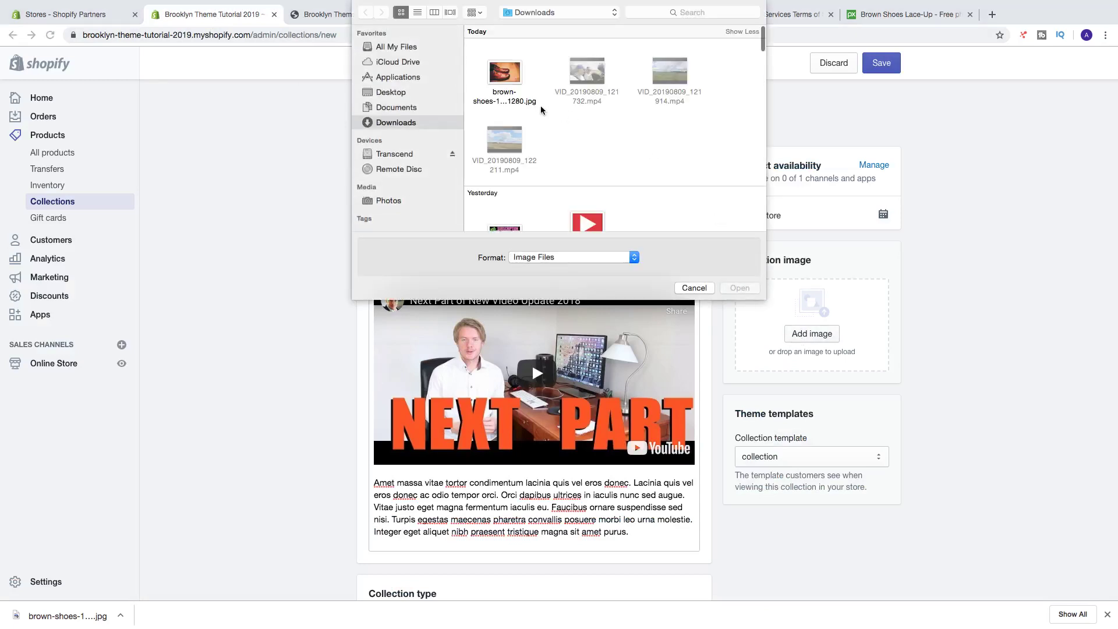
click(501, 75)
click(741, 288)
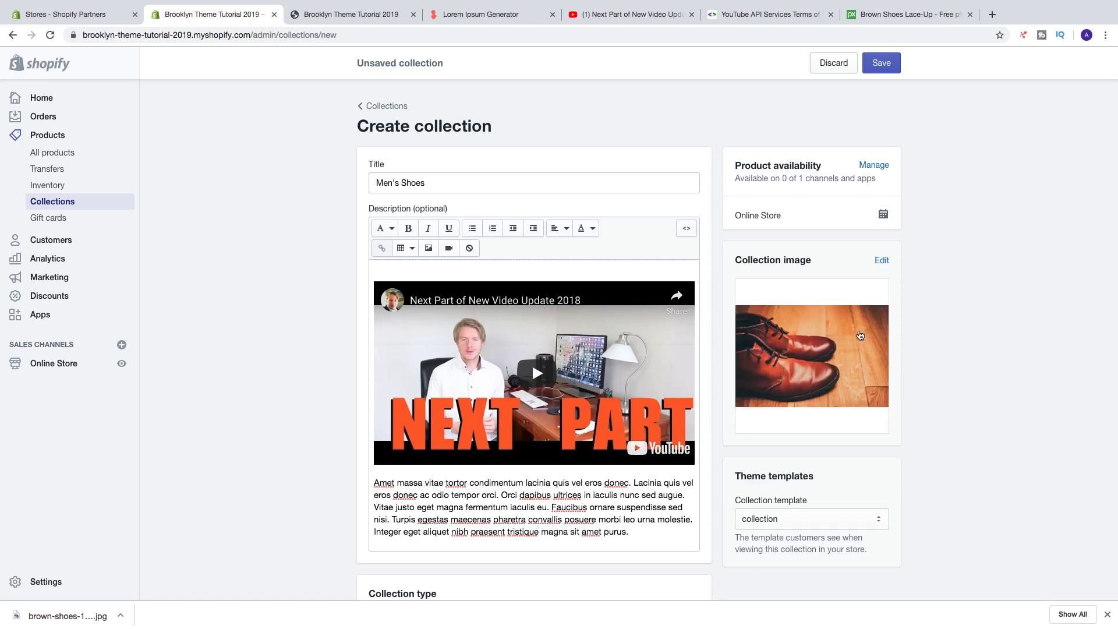
Set the collection's theme template to collection.image
scroll(879, 342, down, 1)
scroll(880, 341, down, 5)
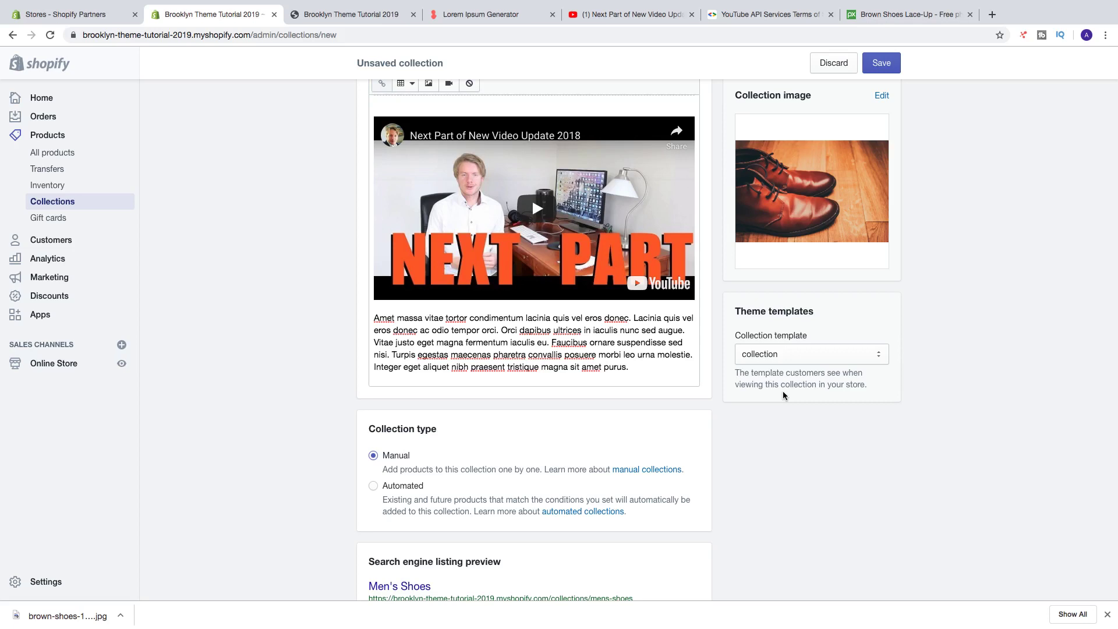
click(808, 361)
click(805, 366)
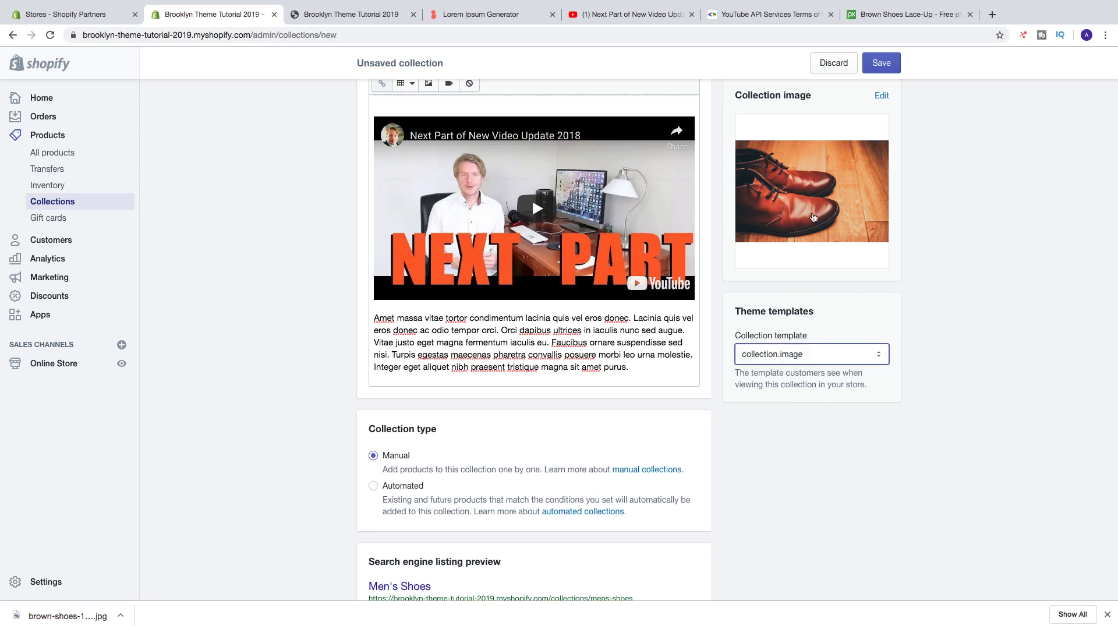
Make the collection available on the Online Store channel
scroll(903, 240, up, 3)
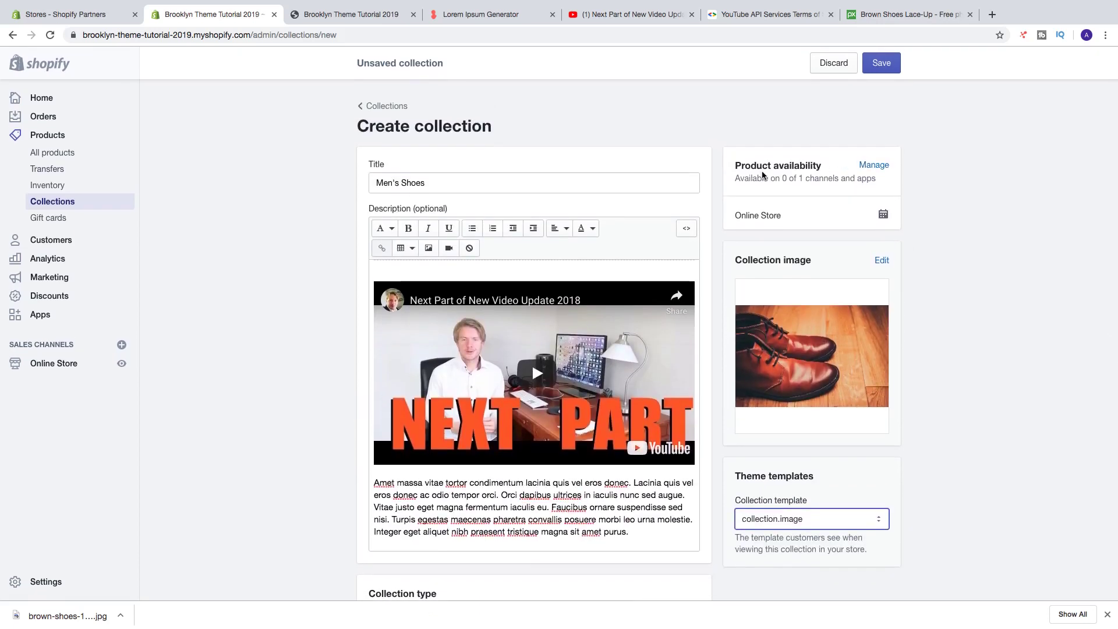
click(871, 167)
click(710, 362)
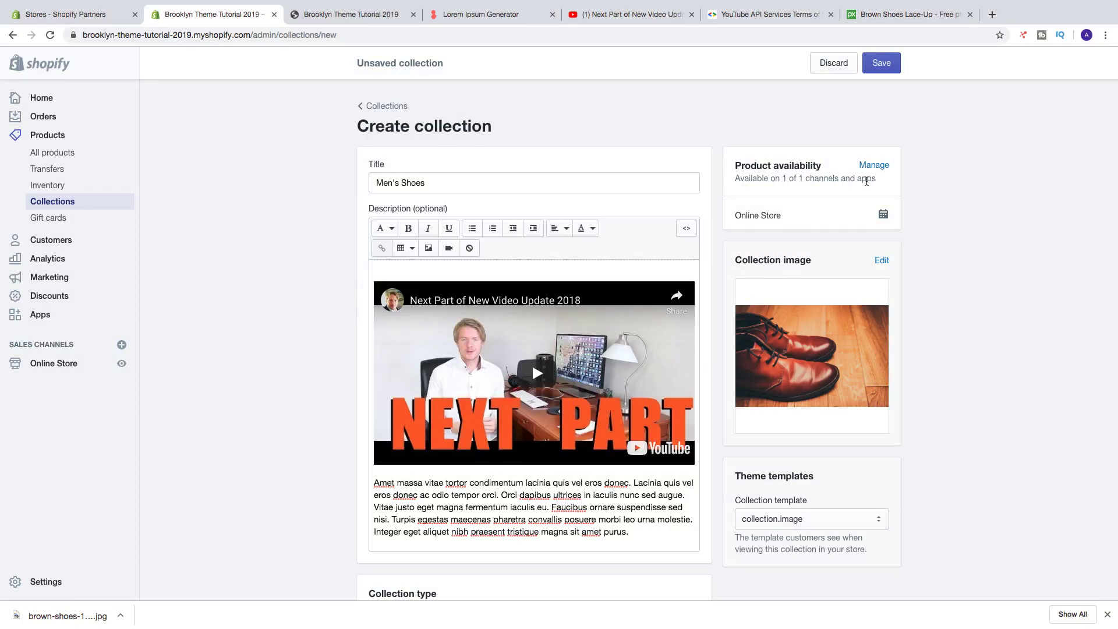
Save the Men's Shoes collection and view it on the online store
click(882, 64)
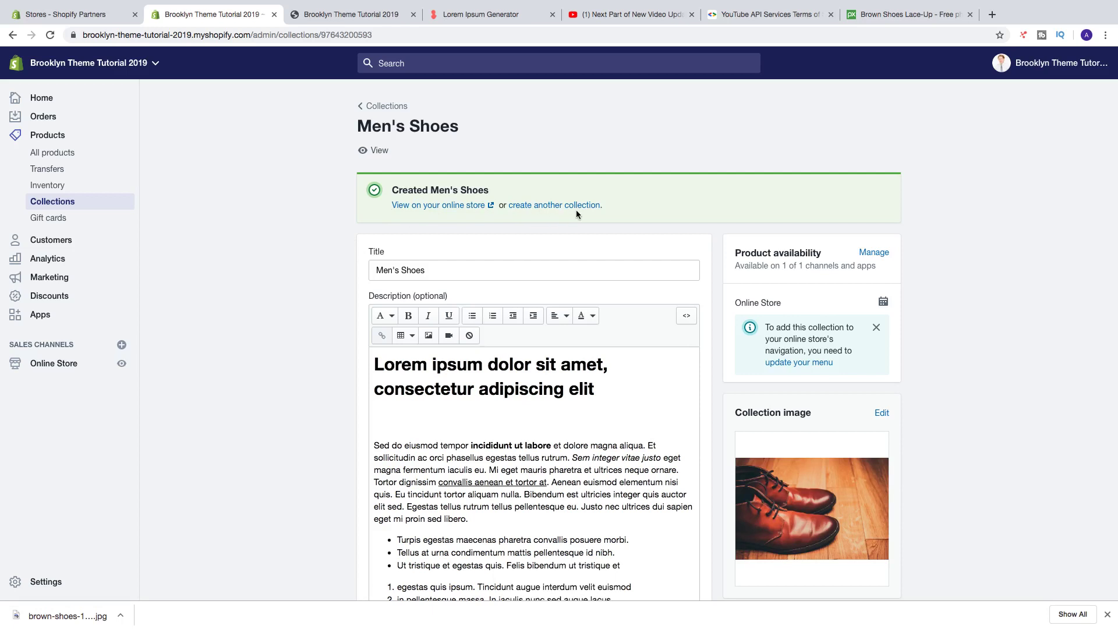
click(429, 206)
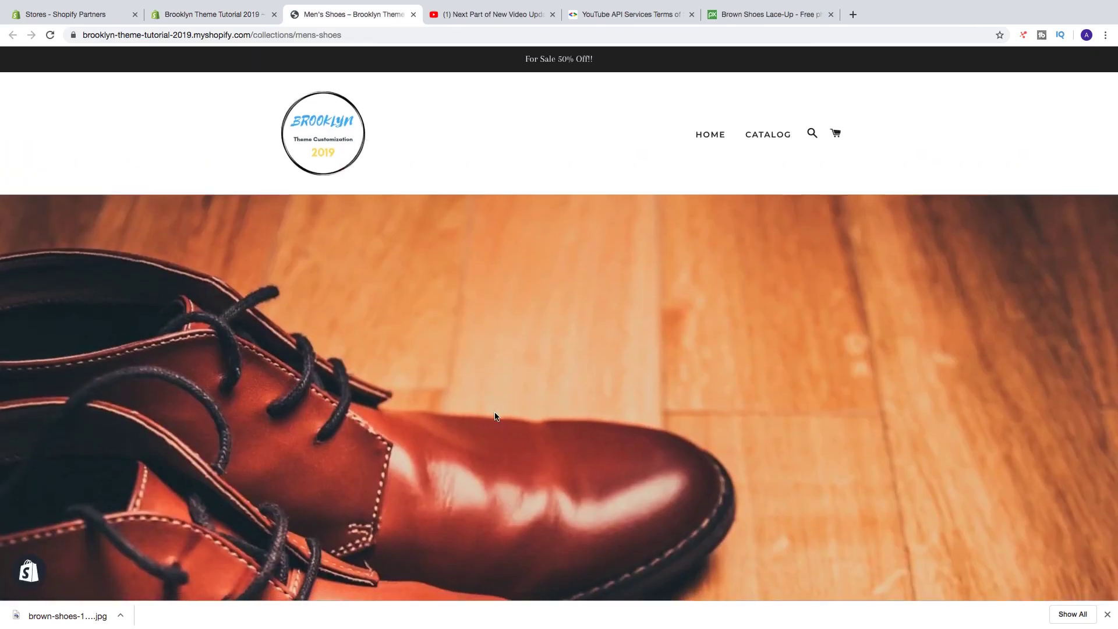
Review the live Men's Shoes collection page, checking the banner image, title, description formatting and embedded video alignment
scroll(495, 415, down, 8)
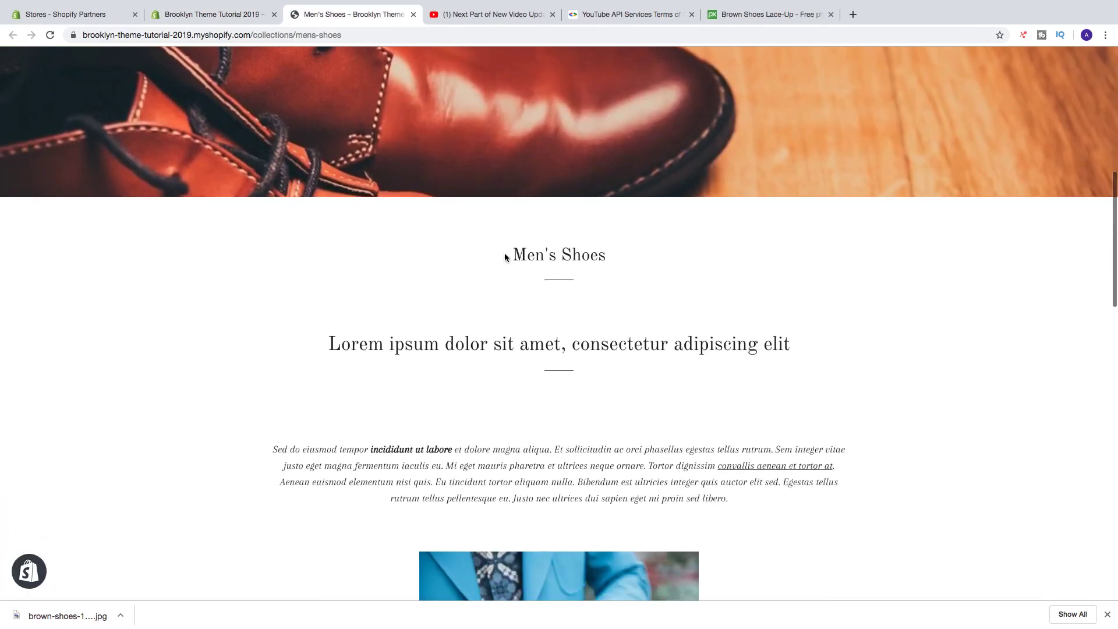
drag(505, 256, 613, 260)
click(487, 268)
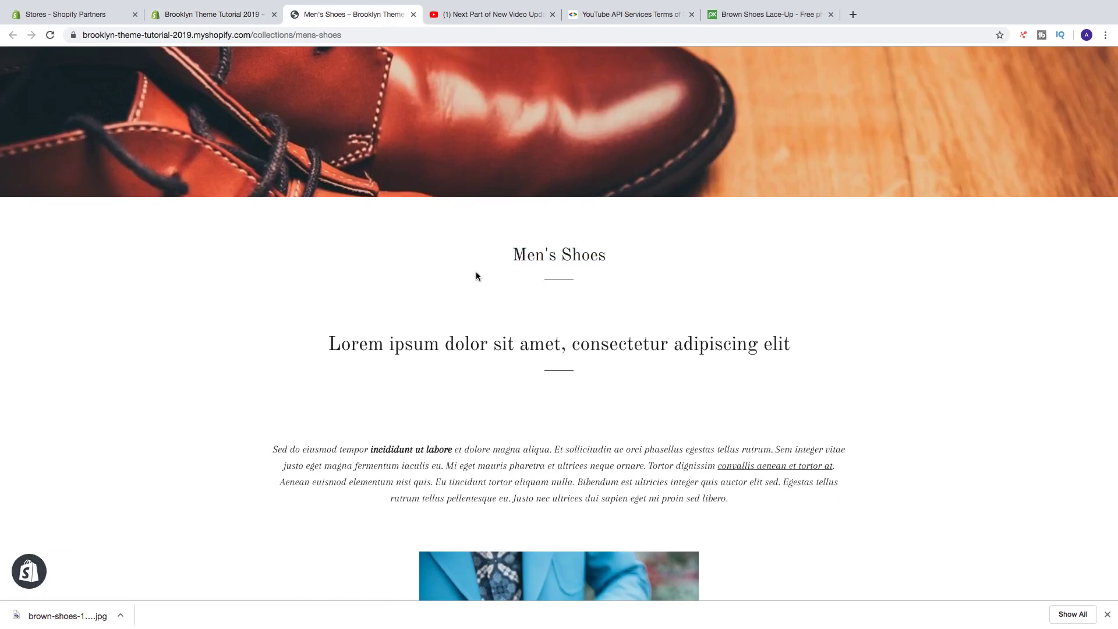
scroll(423, 256, down, 3)
scroll(408, 245, down, 3)
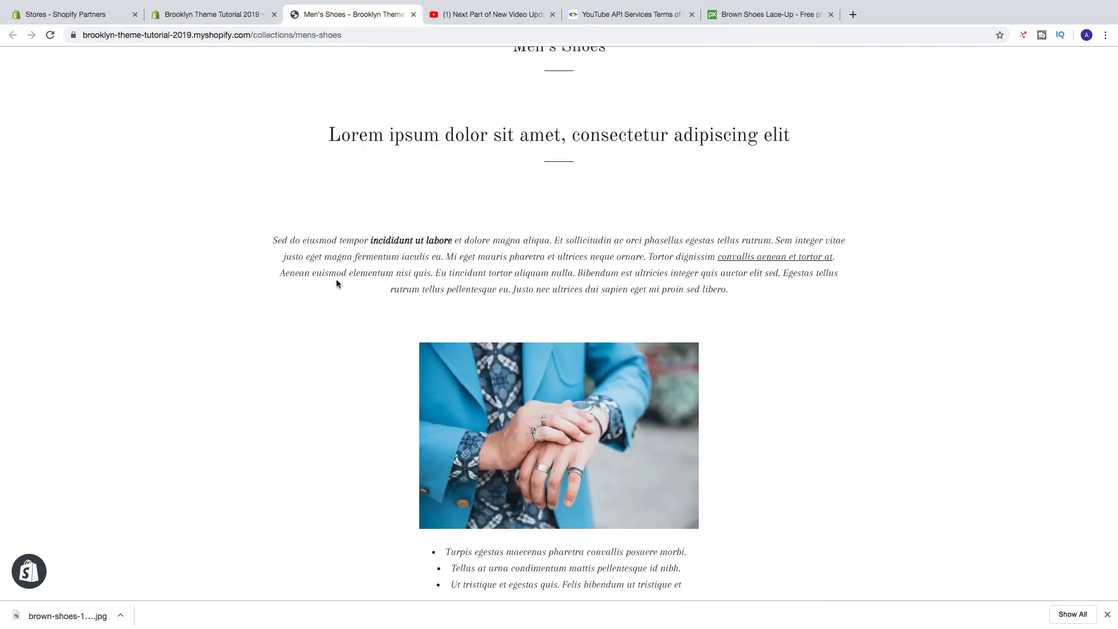
scroll(337, 284, down, 5)
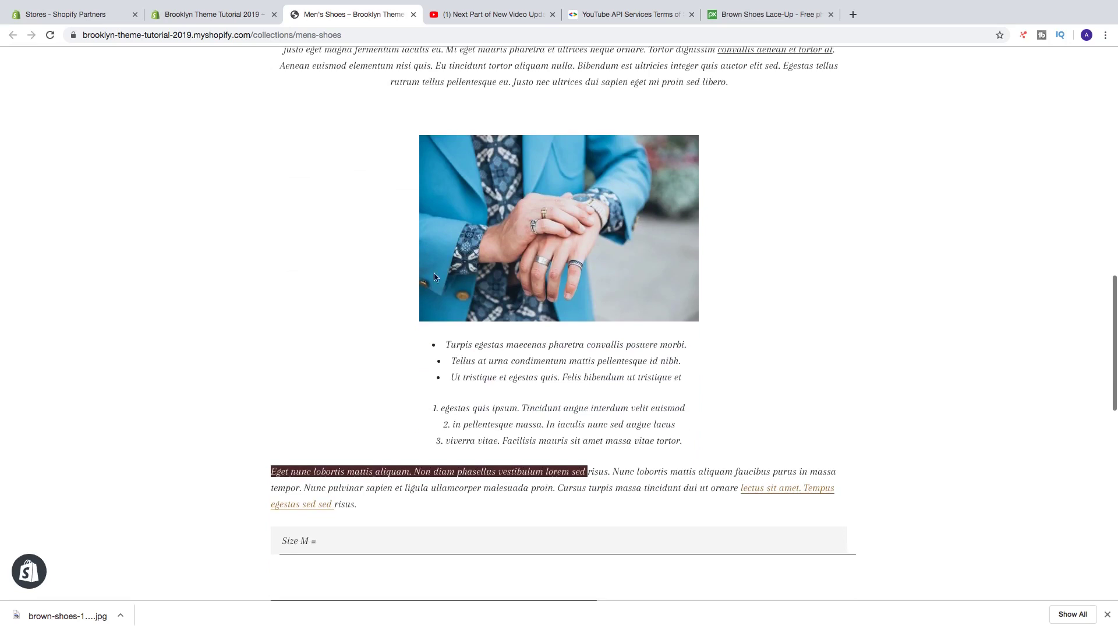
scroll(433, 277, down, 8)
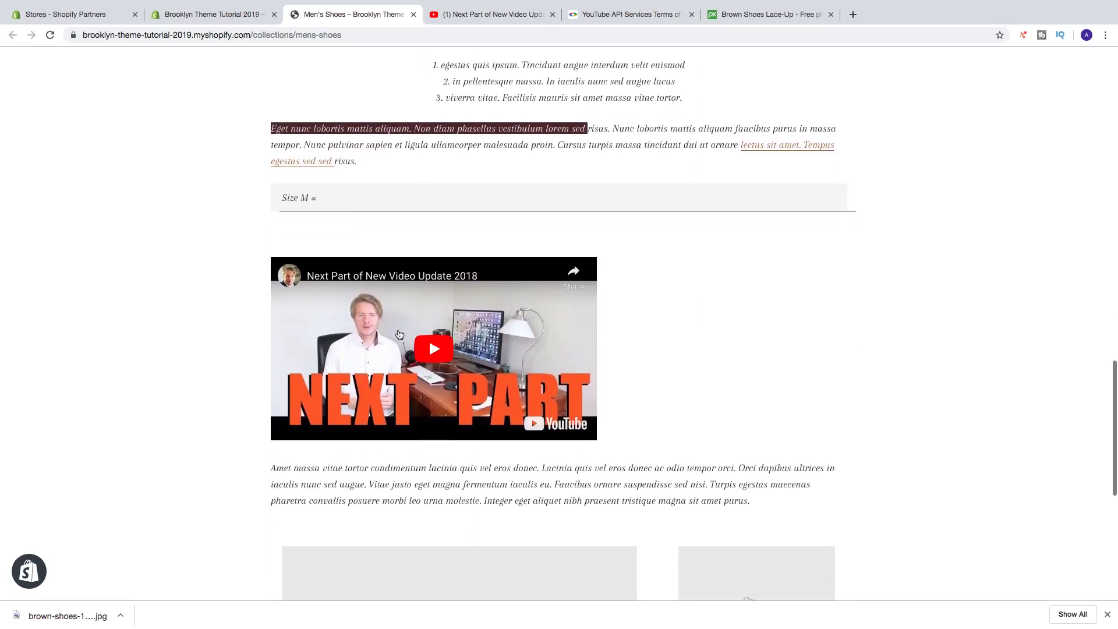
scroll(252, 332, down, 8)
scroll(250, 330, up, 10)
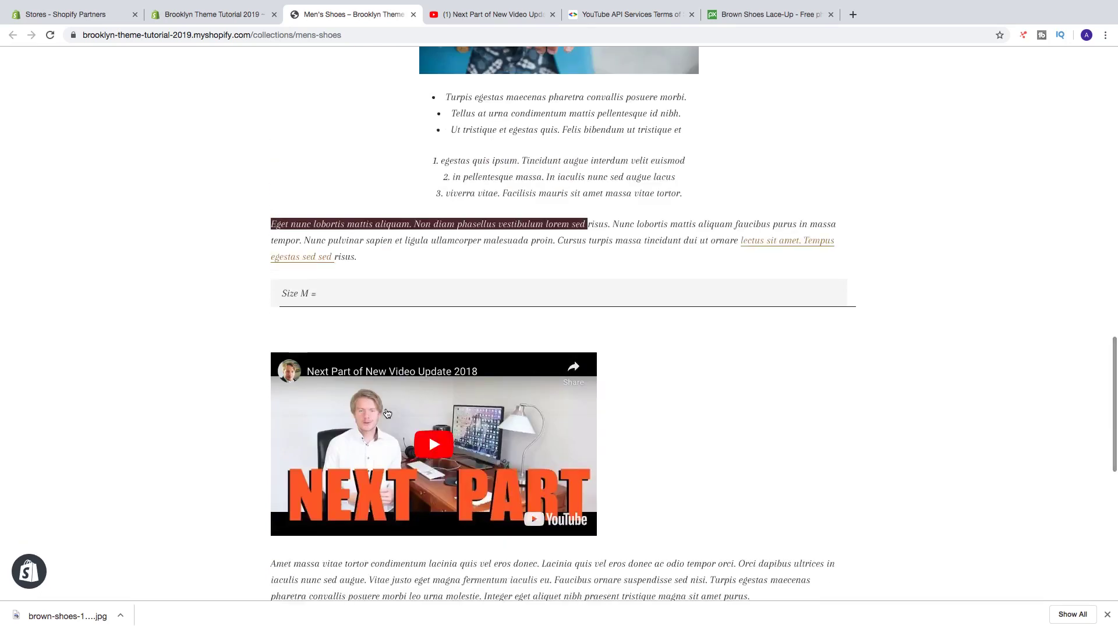
Center-align the embedded video and the paragraph below it in the Men's Shoes collection description, and save the collection
click(221, 15)
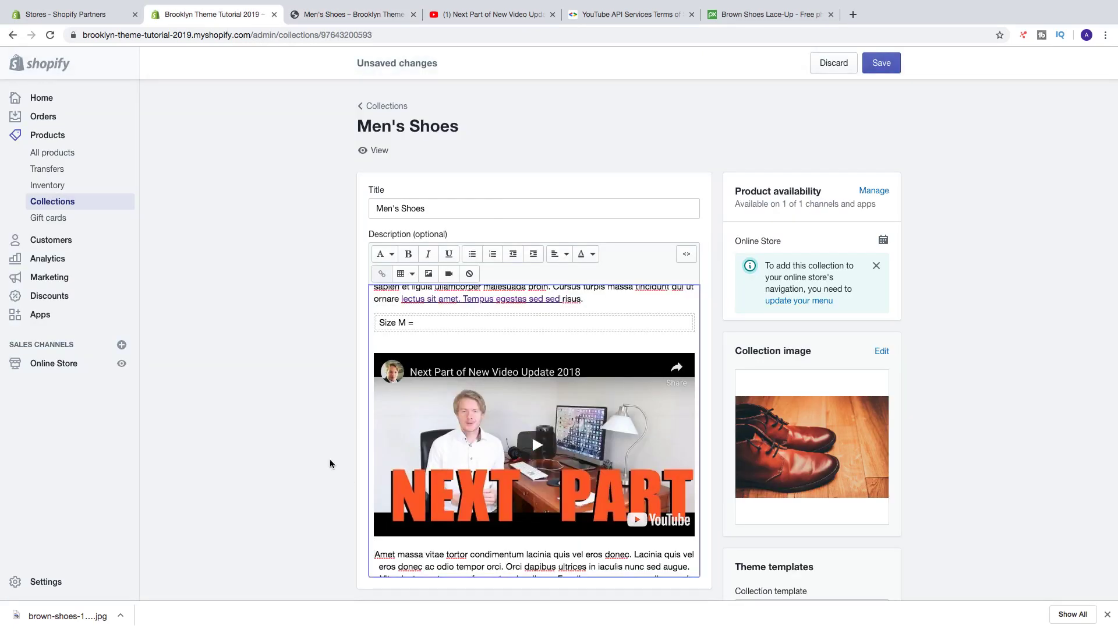
click(374, 531)
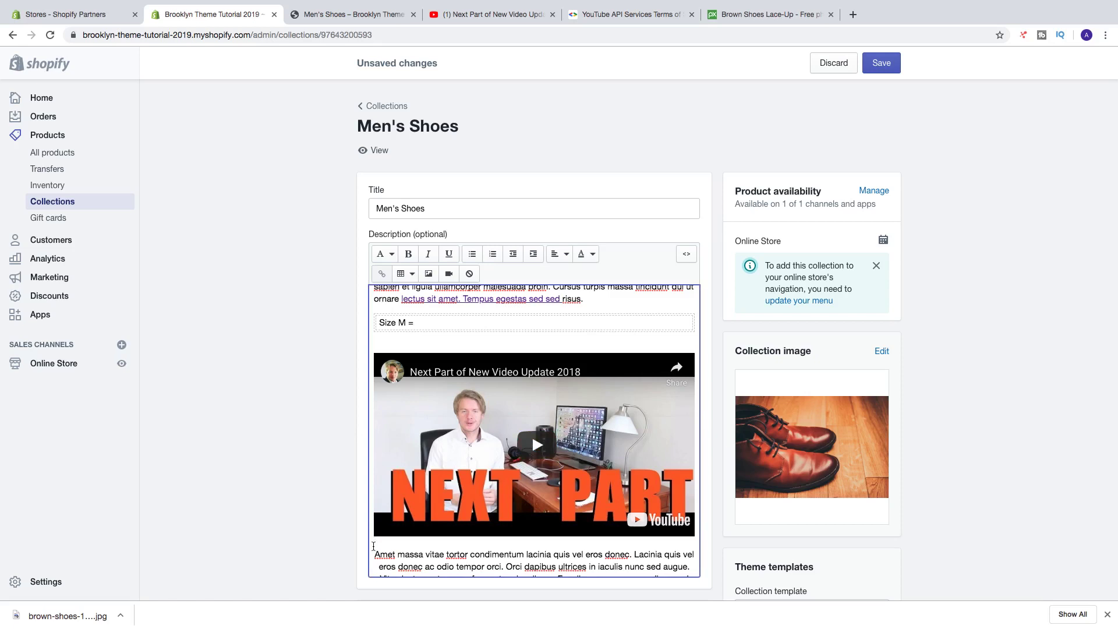
click(558, 256)
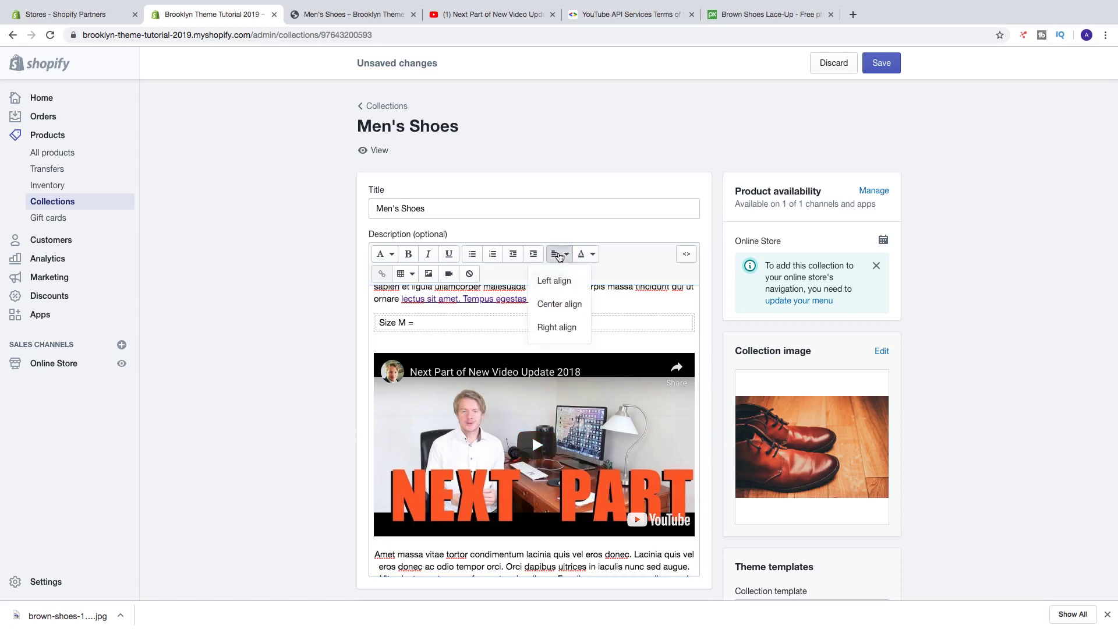
click(554, 301)
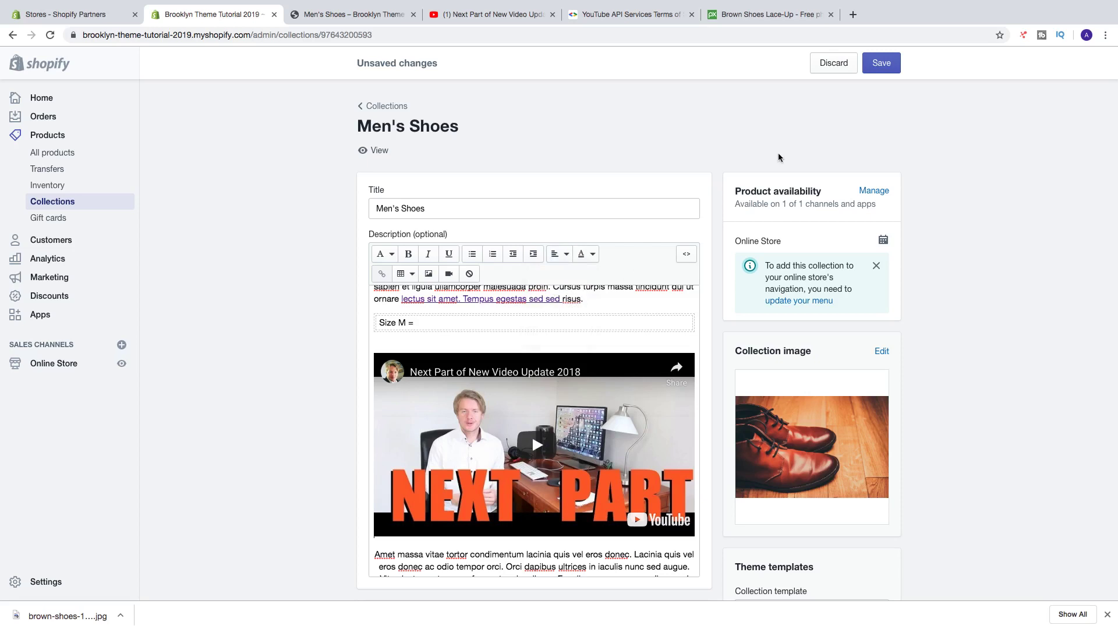
click(882, 65)
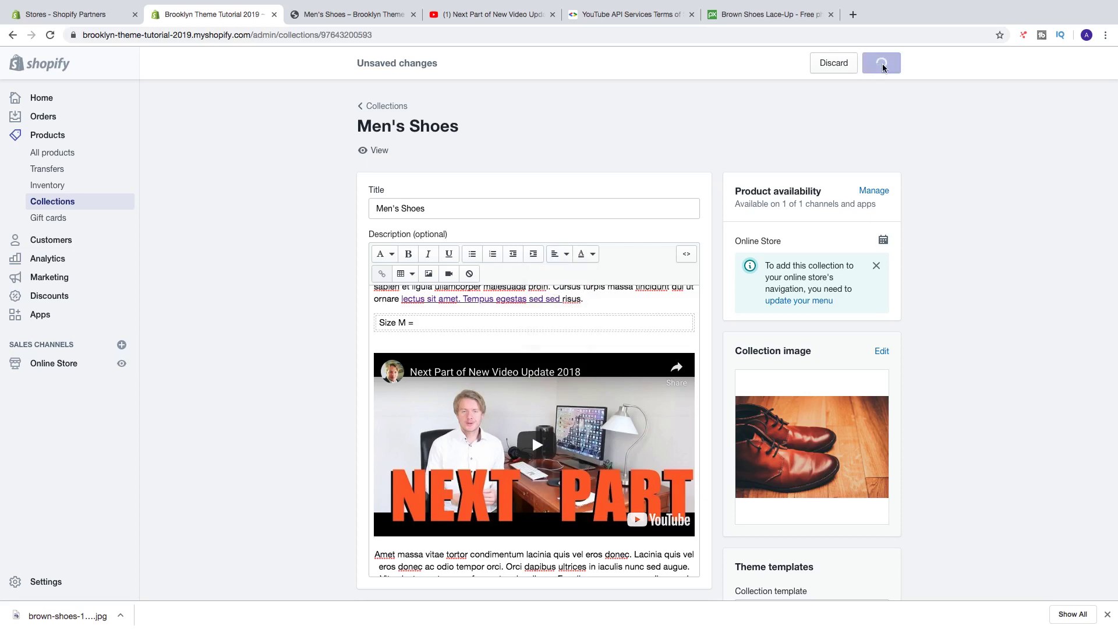
Reload the live Men's Shoes page and check the video's alignment and the product grid below the description
click(360, 16)
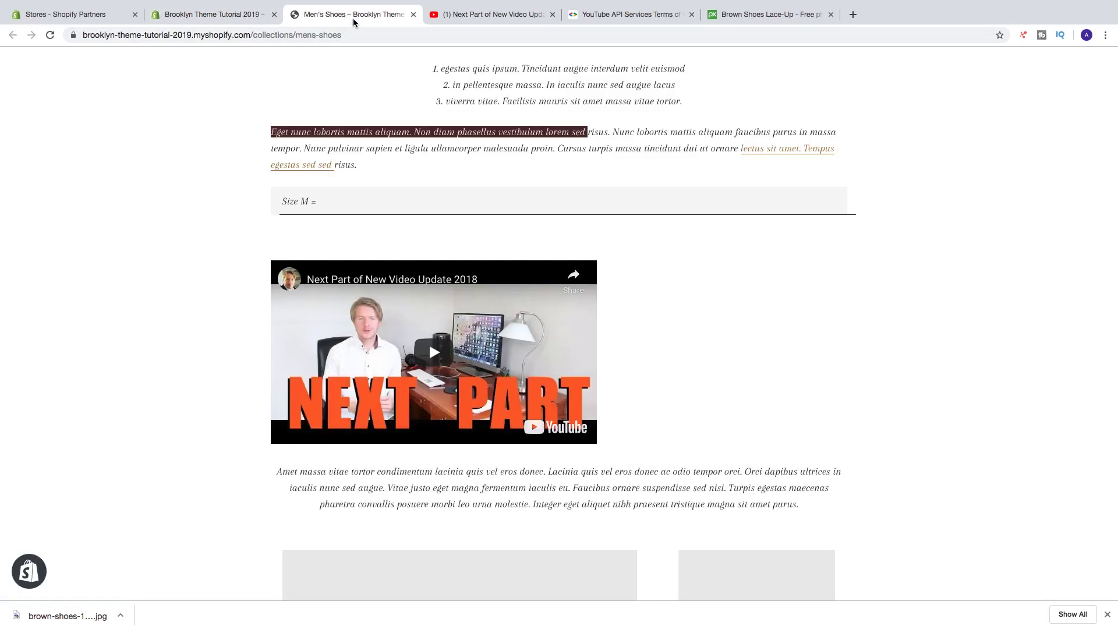
click(51, 41)
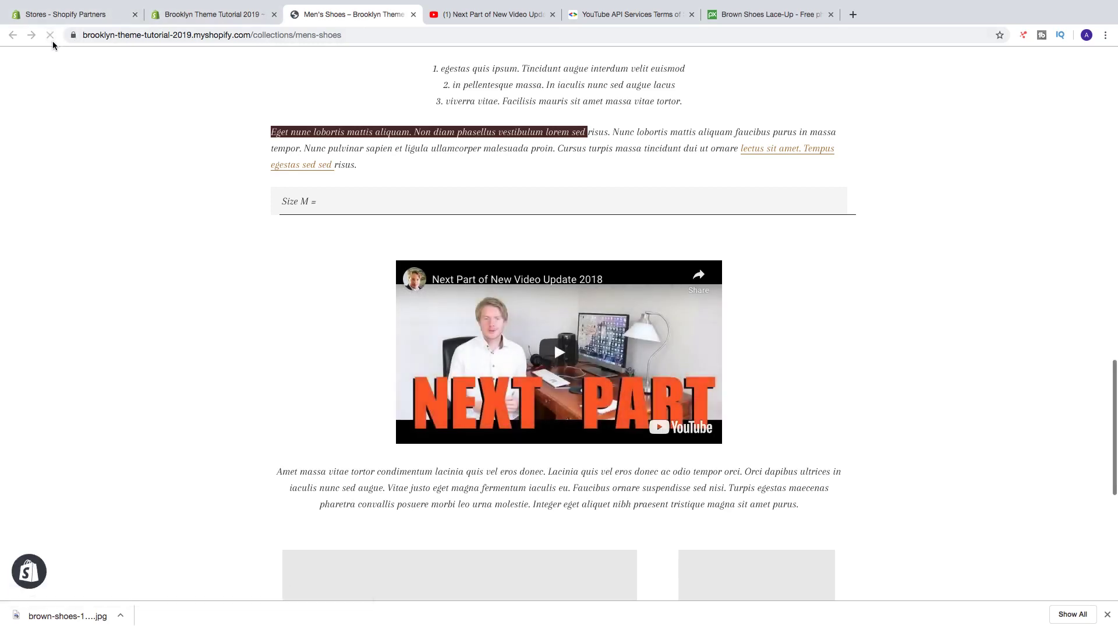
scroll(299, 152, down, 7)
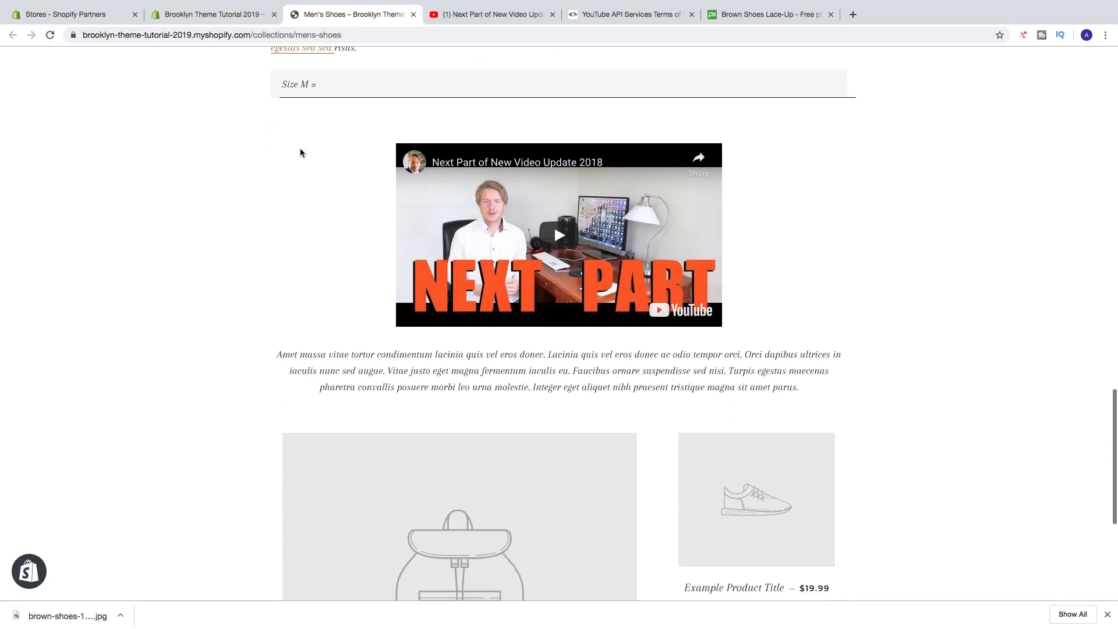
scroll(265, 285, up, 2)
scroll(263, 284, down, 3)
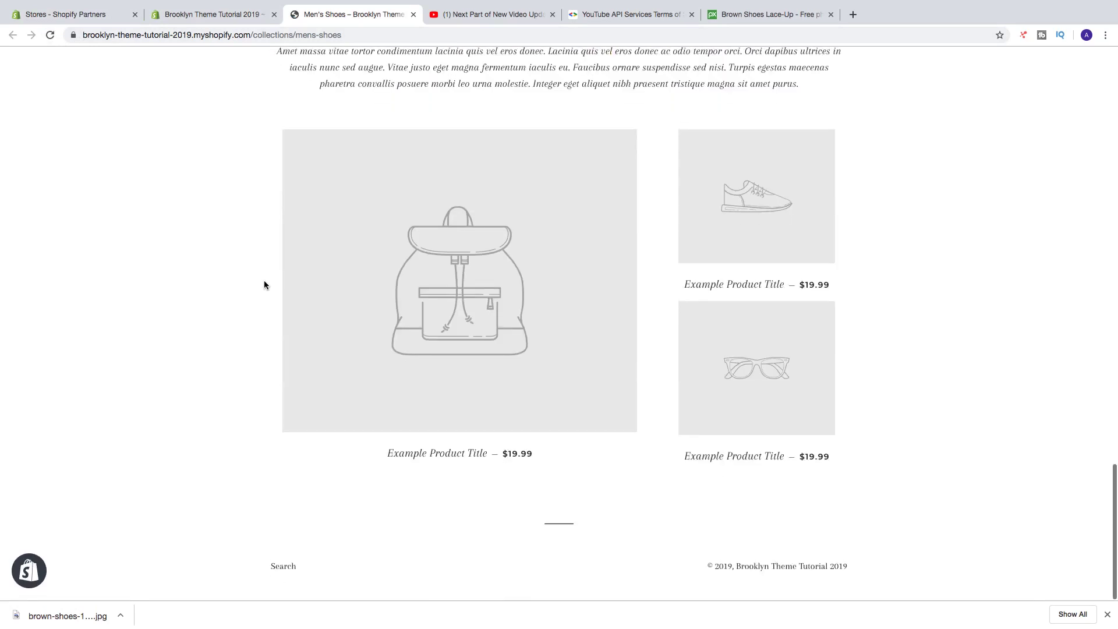
scroll(263, 282, up, 5)
Return to the collection's admin page and browse for products to add, closing the product picker without adding any
click(217, 18)
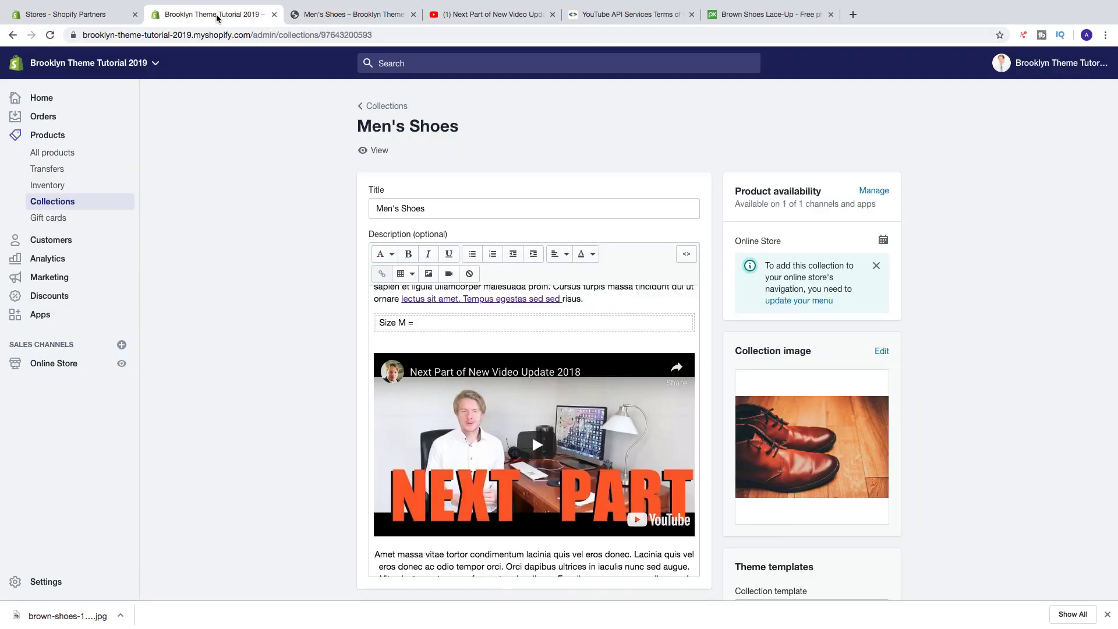
scroll(276, 208, down, 6)
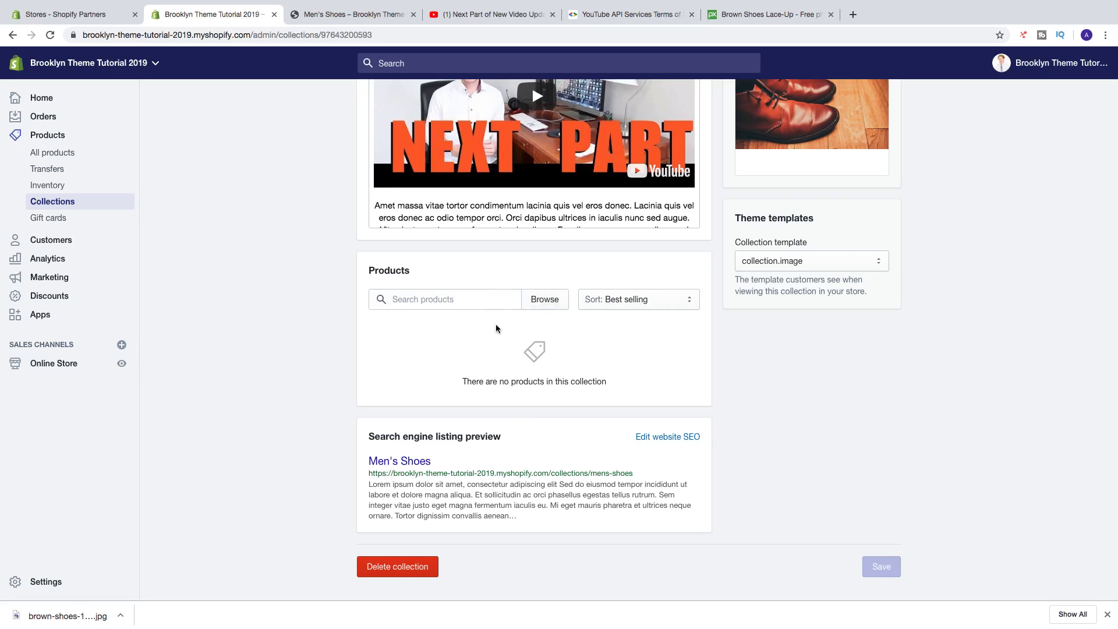
click(535, 302)
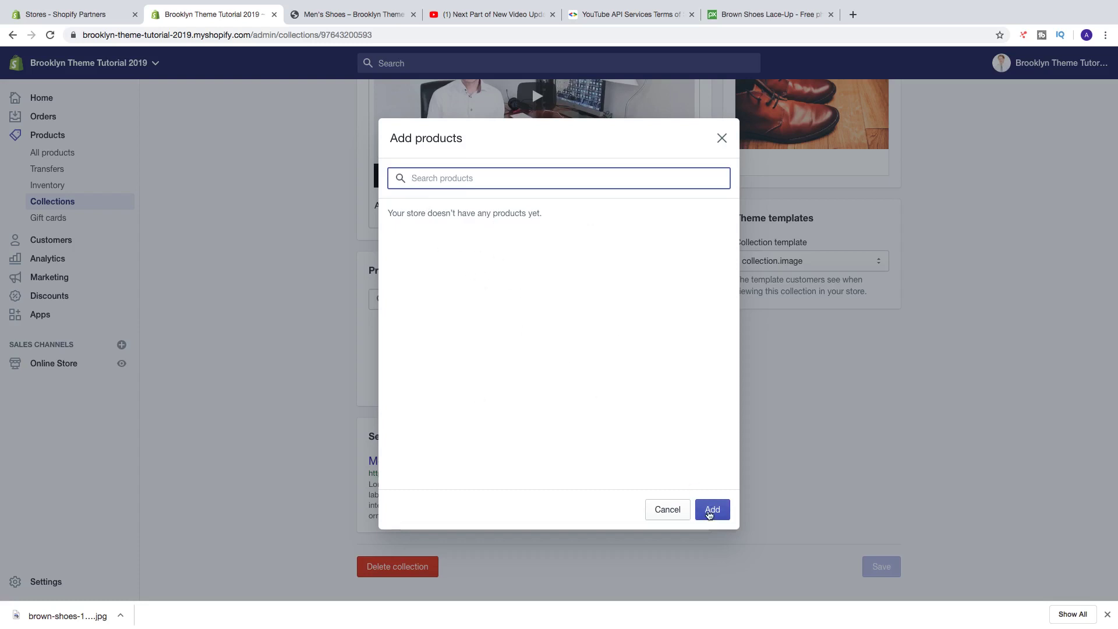
click(670, 511)
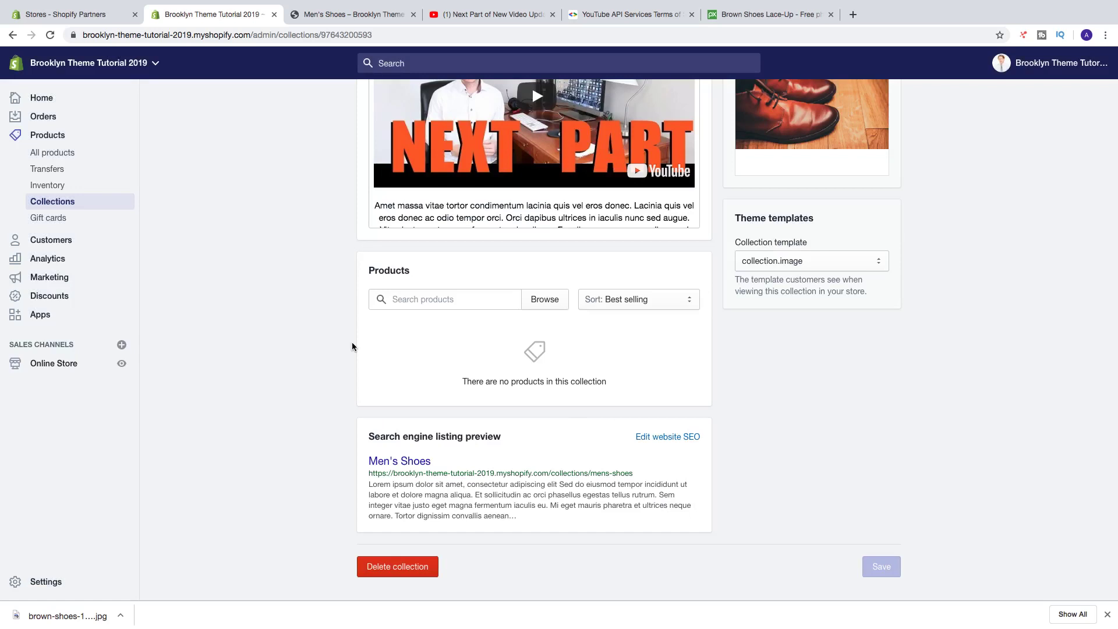
scroll(342, 353, up, 6)
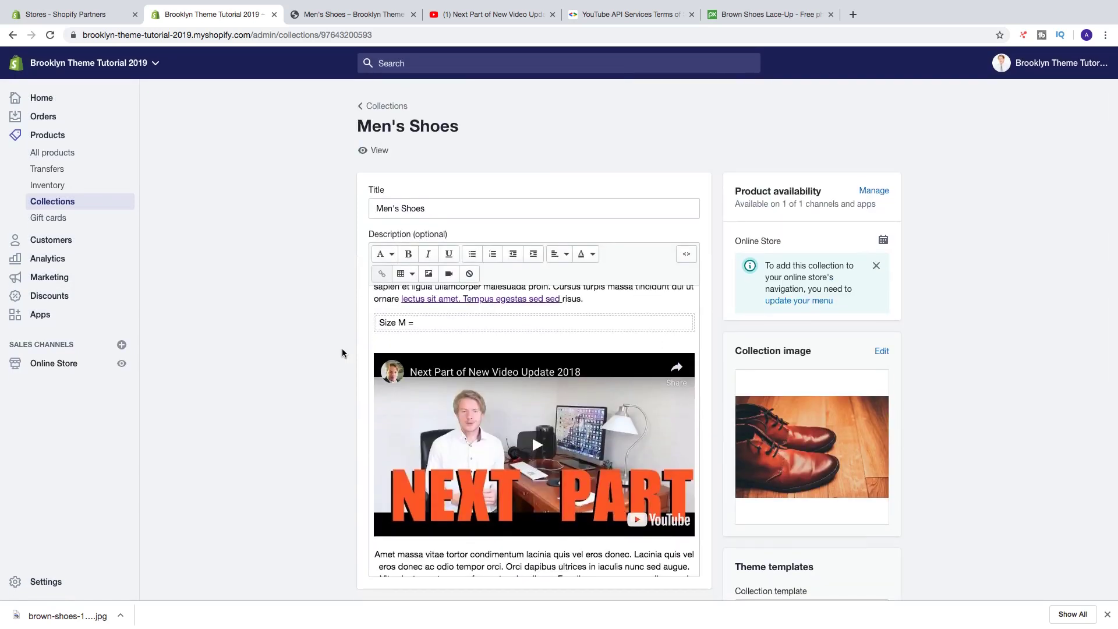